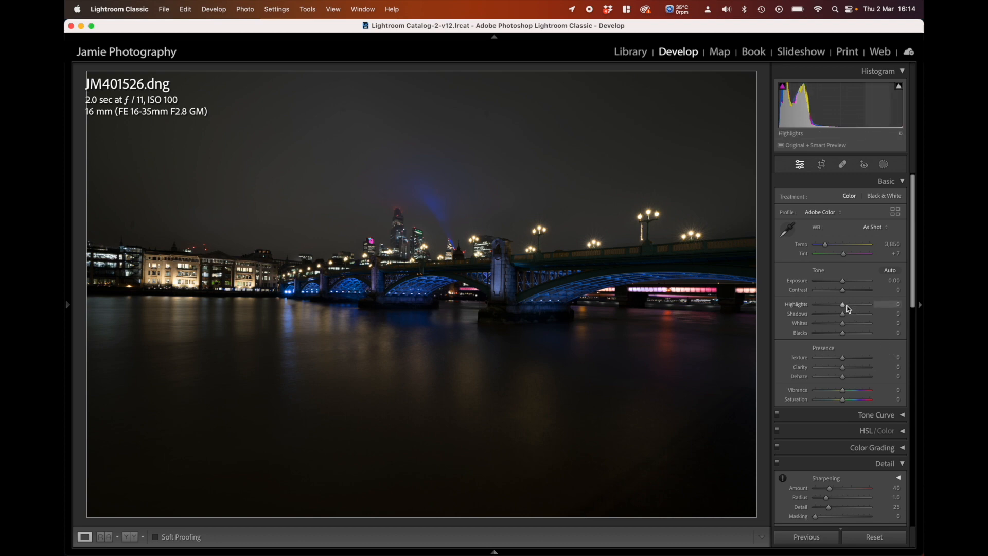
Test the Highlights at +100 and −61 on the lit riverside buildings, and set them to +3.
{"action": "left_click_drag", "start_coordinate": [842, 306], "coordinate": [877, 308]}
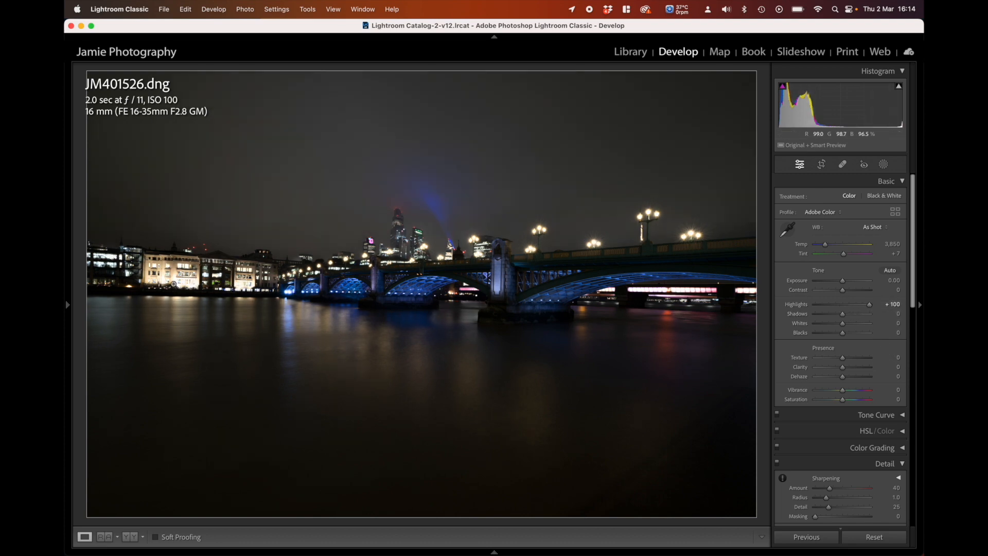
{"action": "left_click", "coordinate": [181, 283]}
{"action": "left_click_drag", "start_coordinate": [162, 281], "coordinate": [241, 264]}
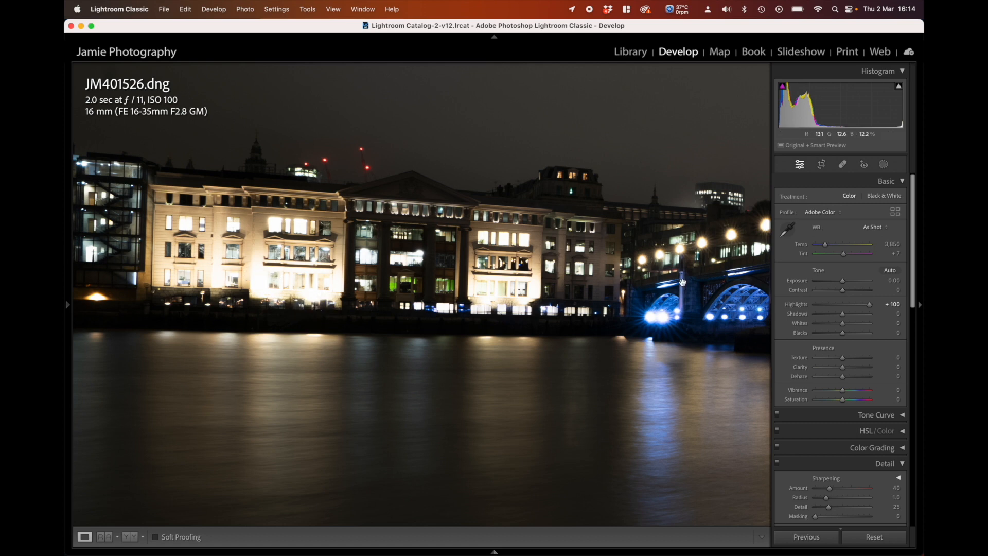
{"action": "double_click", "coordinate": [805, 303]}
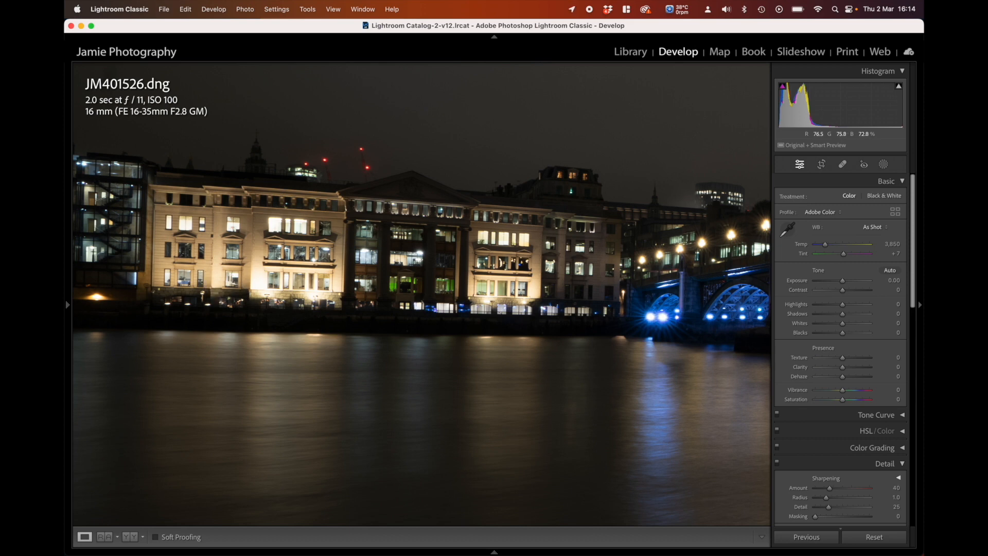
{"action": "left_click_drag", "start_coordinate": [842, 304], "coordinate": [825, 305]}
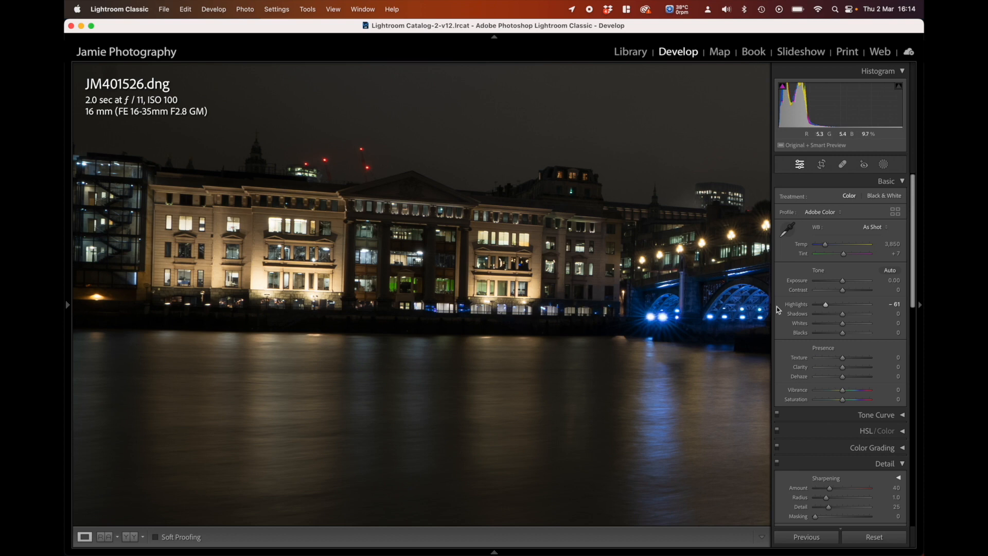
{"action": "left_click", "coordinate": [843, 305]}
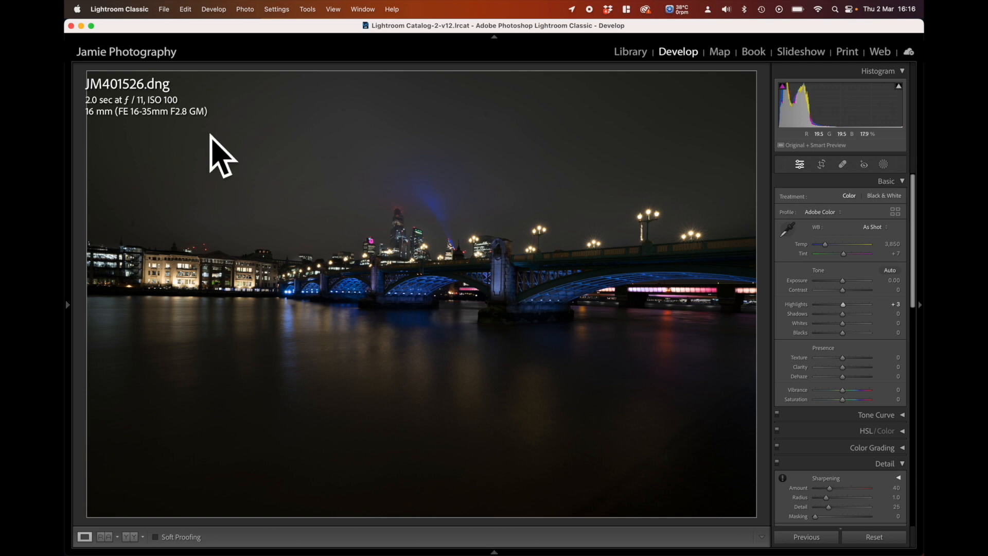
Examine the bridge arches, the lit riverside buildings and the reflections in the water up close.
{"action": "left_click", "coordinate": [579, 290]}
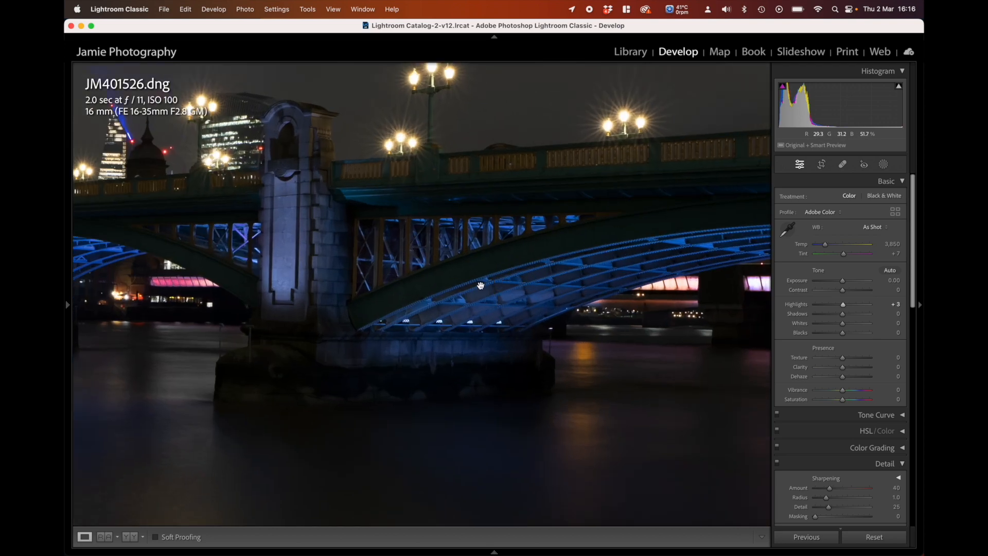
{"action": "left_click", "coordinate": [451, 293]}
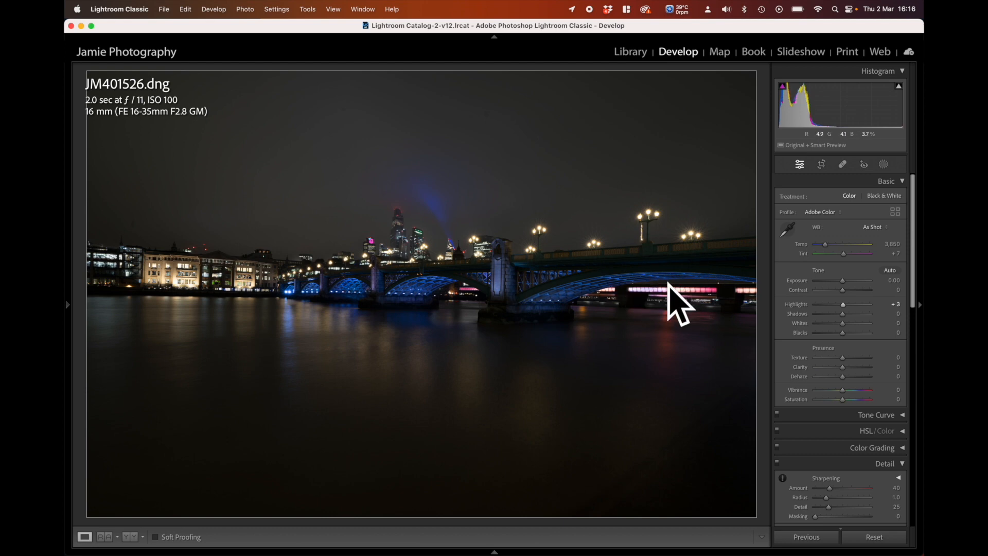
{"action": "left_click", "coordinate": [239, 281]}
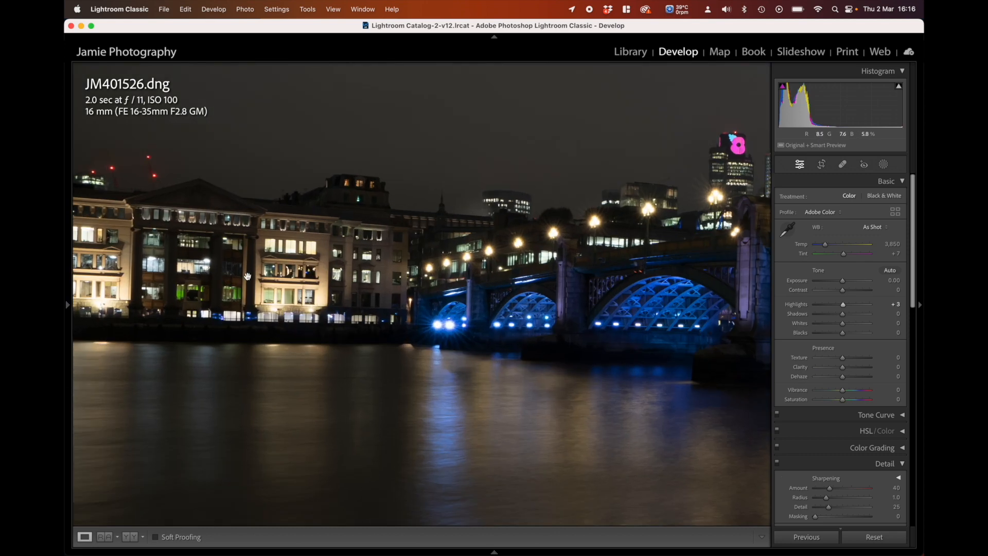
{"action": "left_click_drag", "start_coordinate": [248, 277], "coordinate": [286, 282]}
{"action": "left_click", "coordinate": [495, 294]}
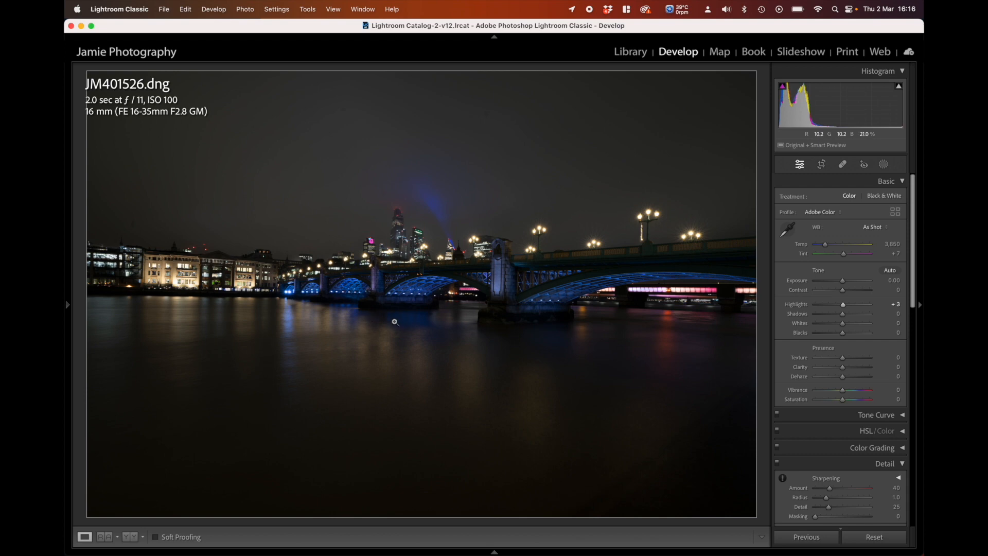
{"action": "left_click", "coordinate": [377, 349]}
{"action": "left_click_drag", "start_coordinate": [378, 348], "coordinate": [280, 331]}
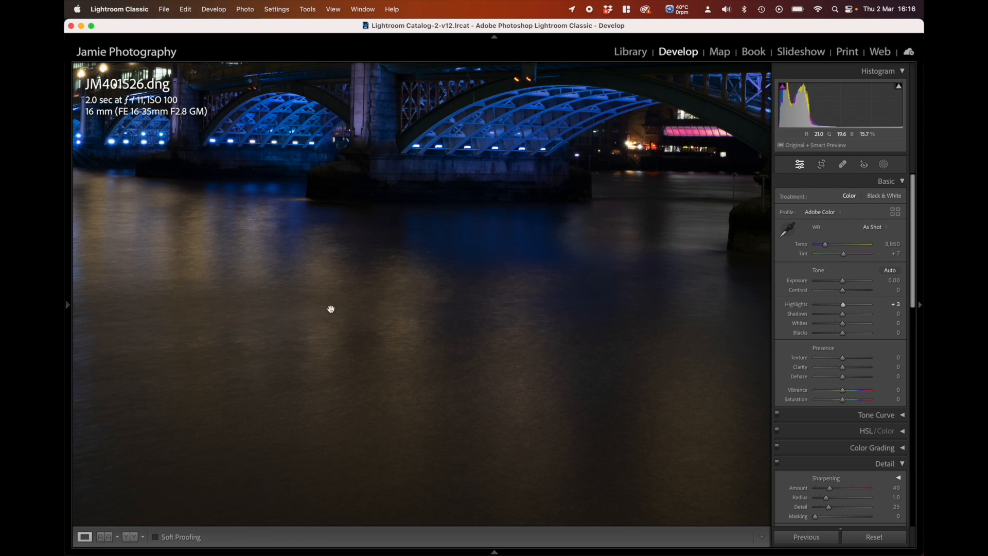
{"action": "left_click", "coordinate": [451, 310]}
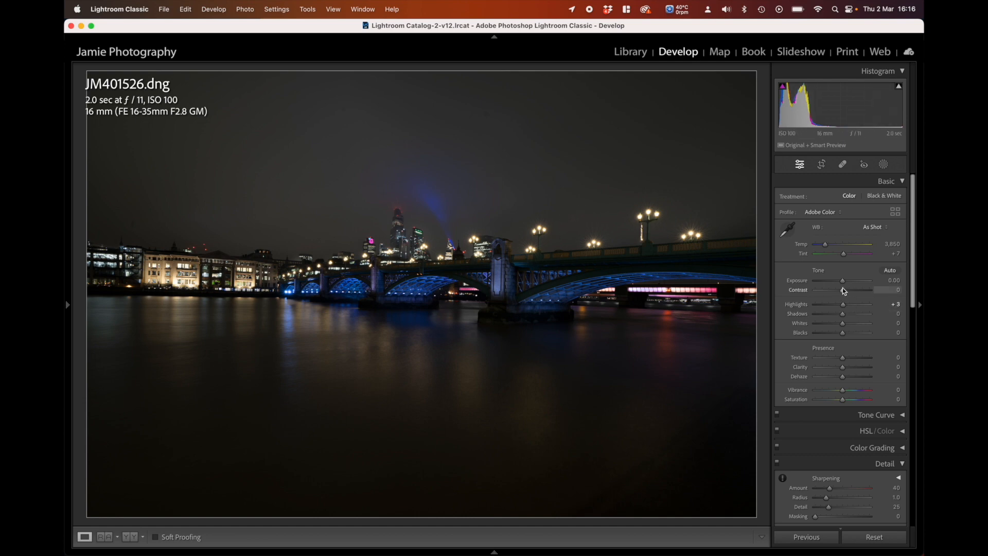
Raise the Exposure to +1.35 and activate the Healing tool in Heal mode.
{"action": "left_click_drag", "start_coordinate": [843, 281], "coordinate": [846, 282]}
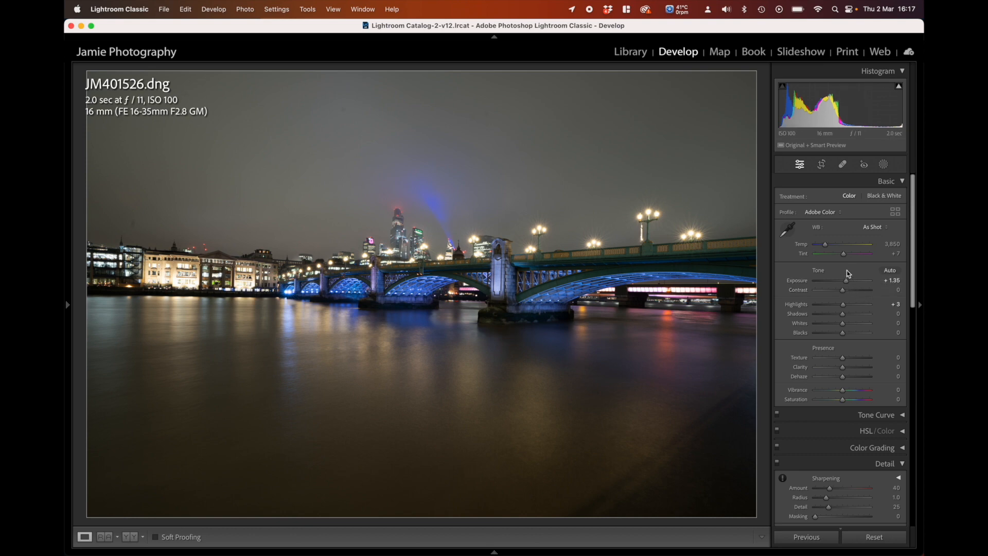
{"action": "left_click", "coordinate": [843, 165]}
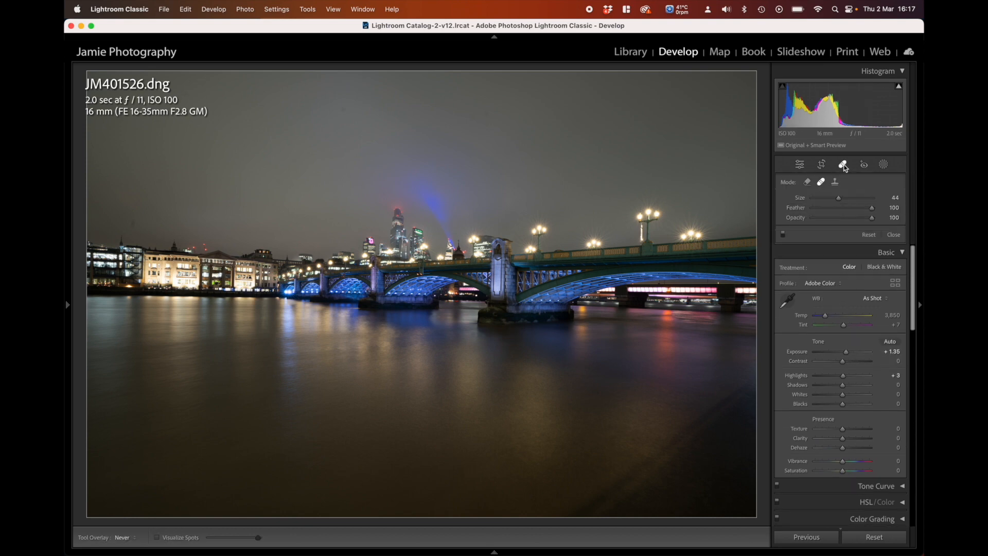
{"action": "left_click", "coordinate": [808, 184]}
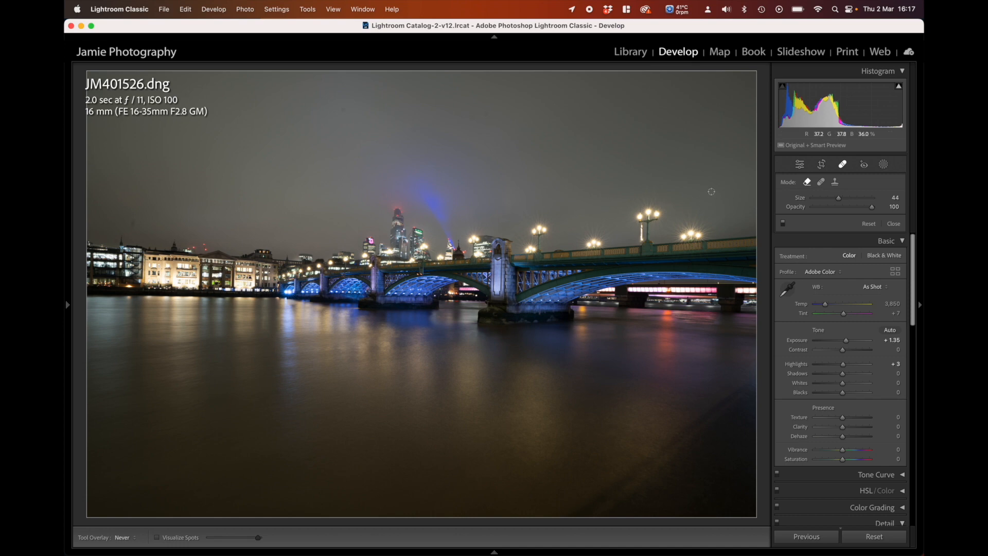
{"action": "left_click", "coordinate": [820, 182]}
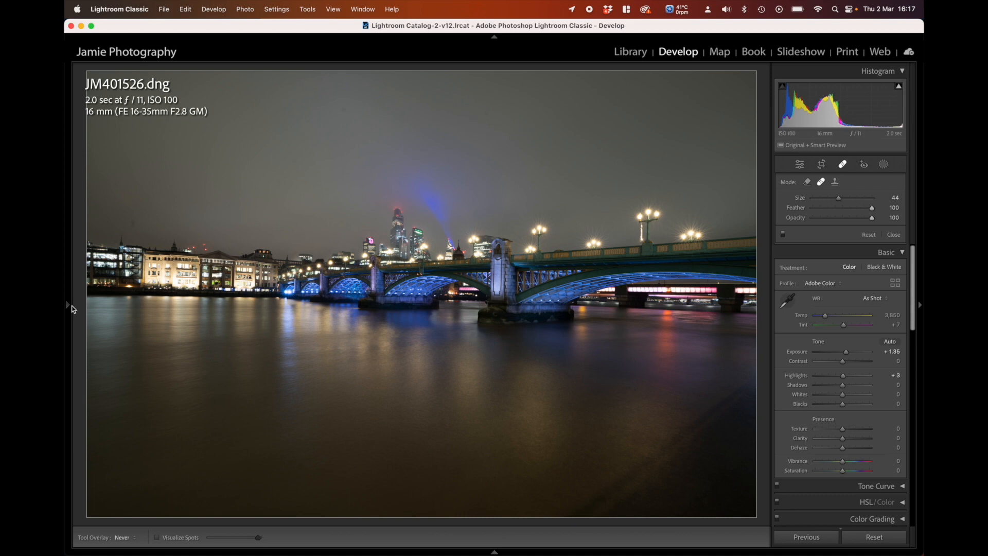
Heal the dust spot in the sky above the blue light beam with a brush size of 76.
{"action": "mouse_move", "coordinate": [69, 304]}
{"action": "left_click", "coordinate": [180, 71]}
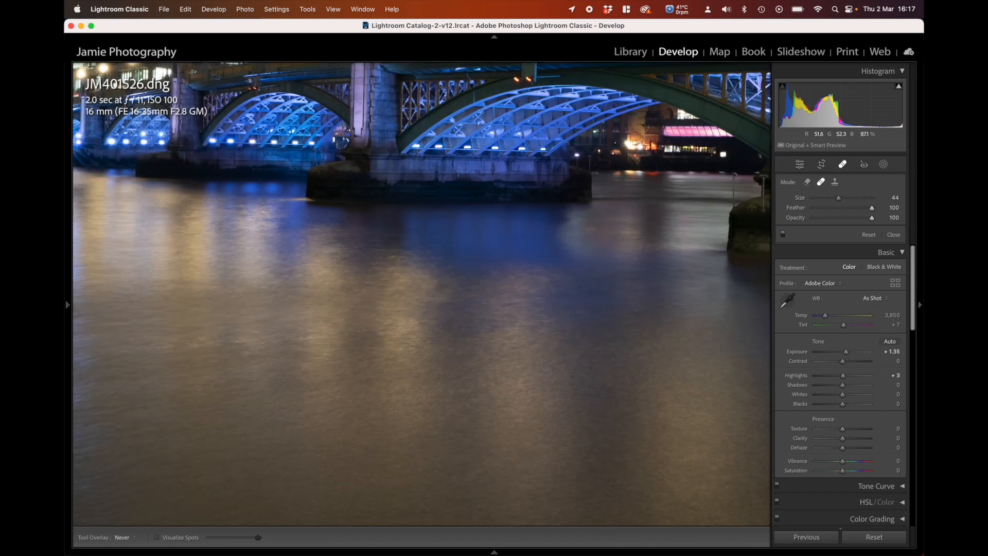
{"action": "left_click_drag", "start_coordinate": [441, 155], "coordinate": [441, 519]}
{"action": "left_click_drag", "start_coordinate": [505, 192], "coordinate": [486, 463]}
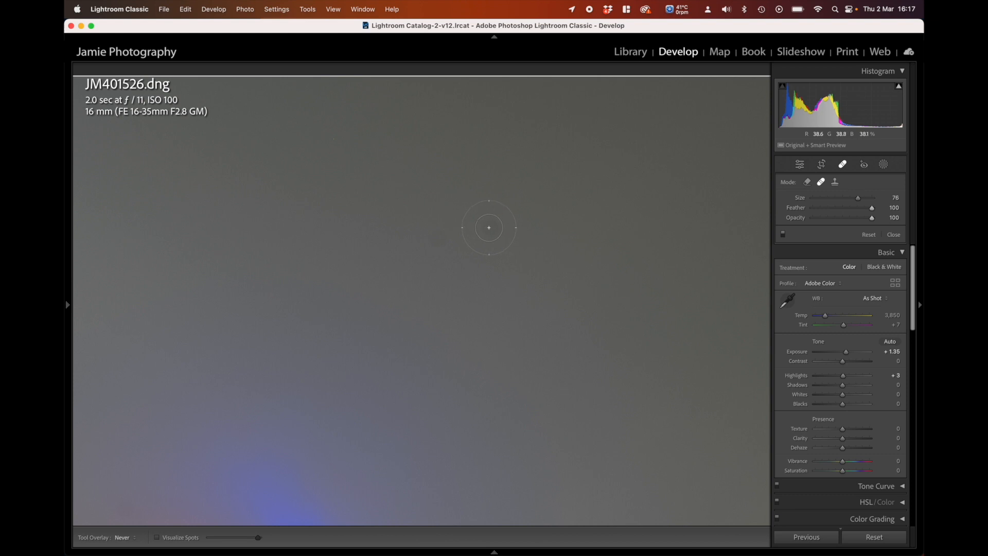
{"action": "left_click", "coordinate": [488, 228]}
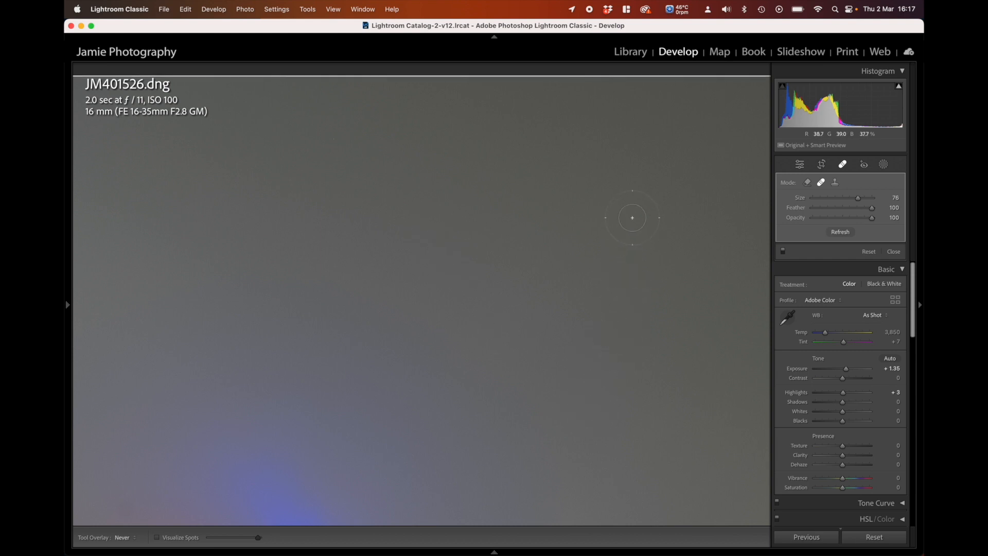
Go over the sky from the bridge lamps to the left edge and heal the remaining dust spots at brush size 76.
{"action": "key", "text": "space"}
{"action": "left_click_drag", "start_coordinate": [646, 201], "coordinate": [239, 213]}
{"action": "left_click_drag", "start_coordinate": [586, 223], "coordinate": [285, 206]}
{"action": "left_click_drag", "start_coordinate": [417, 276], "coordinate": [457, 86]}
{"action": "left_click_drag", "start_coordinate": [473, 370], "coordinate": [506, 320]}
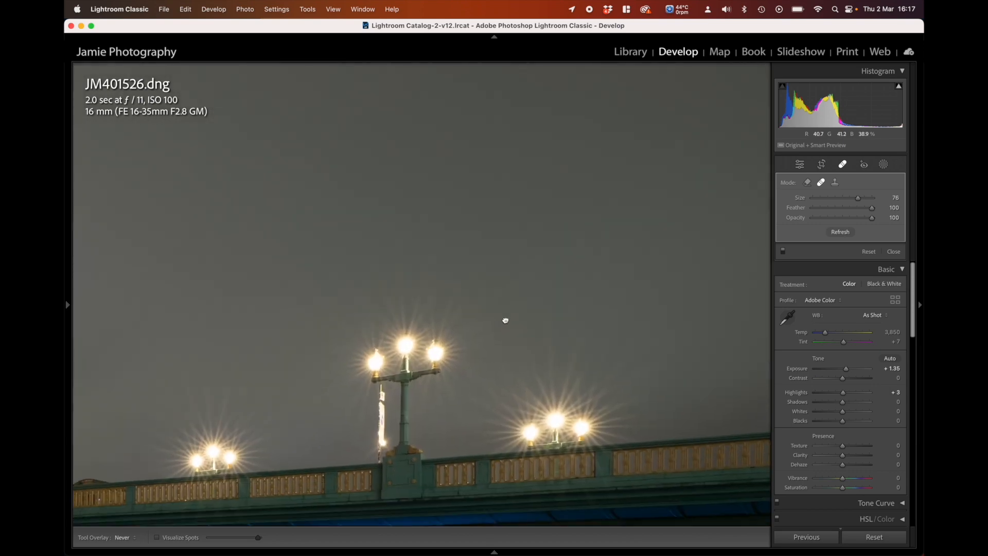
{"action": "left_click_drag", "start_coordinate": [244, 301], "coordinate": [646, 311]}
{"action": "left_click_drag", "start_coordinate": [325, 275], "coordinate": [563, 254]}
{"action": "left_click_drag", "start_coordinate": [247, 287], "coordinate": [689, 293]}
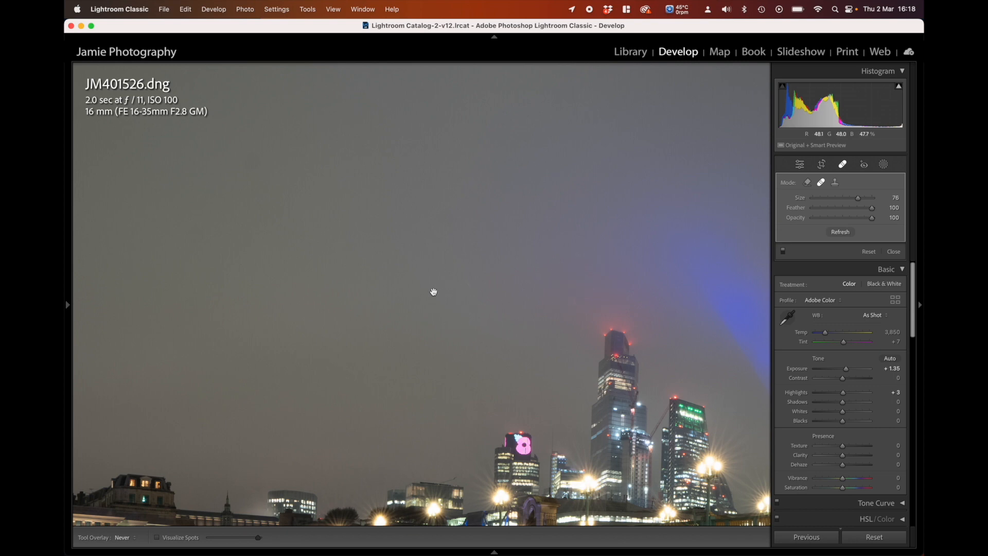
{"action": "left_click_drag", "start_coordinate": [434, 292], "coordinate": [458, 454]}
{"action": "left_click_drag", "start_coordinate": [489, 288], "coordinate": [503, 413]}
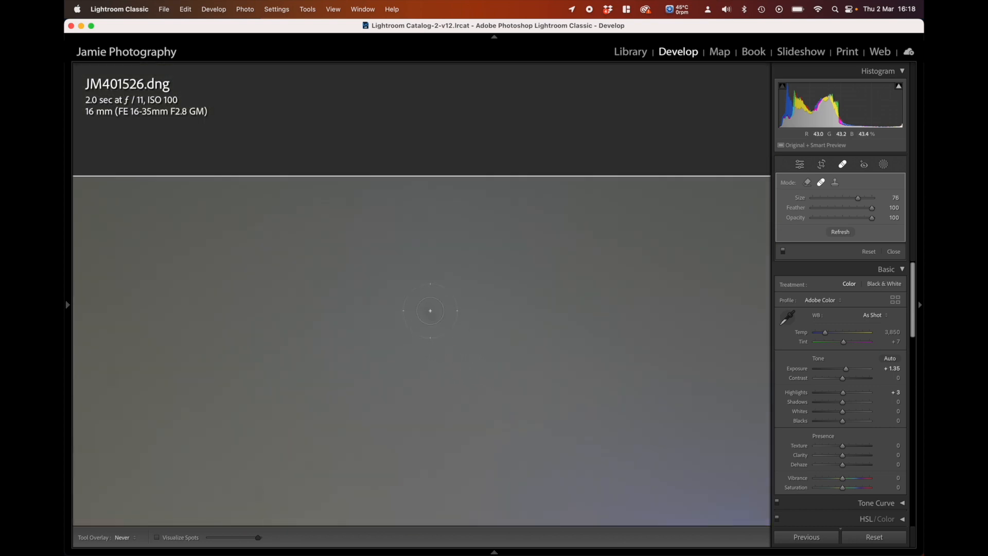
{"action": "left_click_drag", "start_coordinate": [266, 233], "coordinate": [812, 249]}
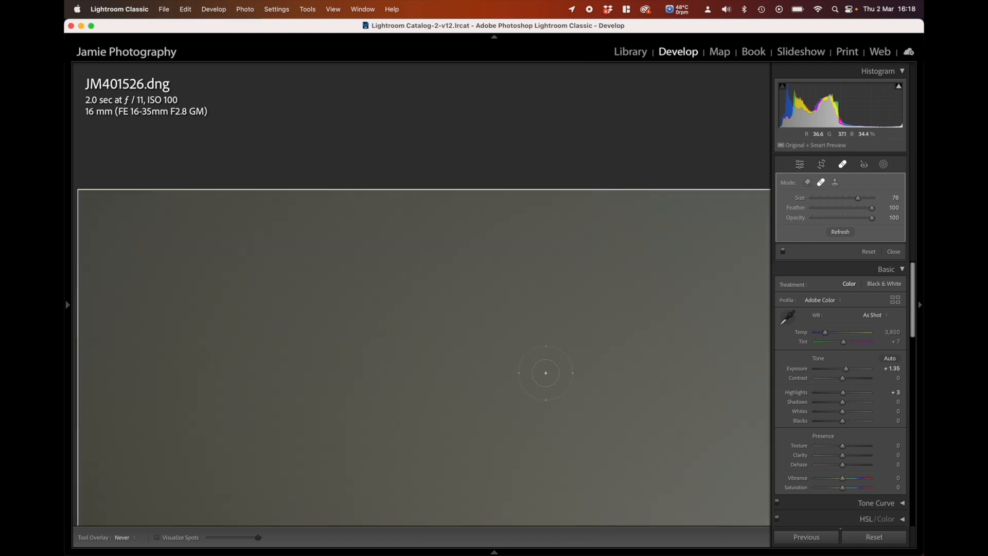
{"action": "left_click_drag", "start_coordinate": [547, 370], "coordinate": [555, 240]}
{"action": "left_click_drag", "start_coordinate": [467, 383], "coordinate": [464, 249]}
{"action": "left_click_drag", "start_coordinate": [353, 428], "coordinate": [357, 271]}
{"action": "left_click_drag", "start_coordinate": [248, 301], "coordinate": [246, 314]}
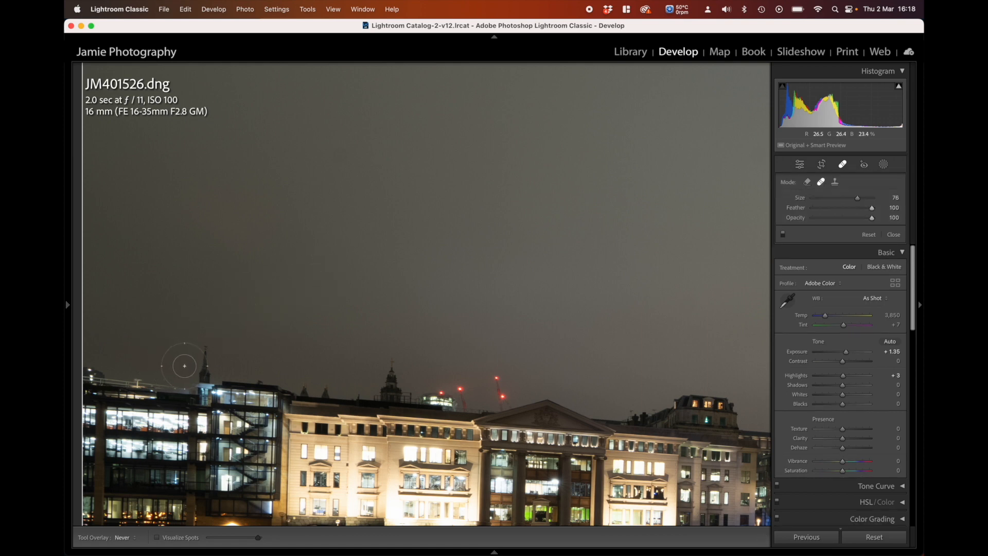
Try to heal the spot beside the small spire at the roofline with a size 60 Heal brush, and undo it.
{"action": "scroll", "coordinate": [184, 365], "scroll_direction": "down", "scroll_amount": 3}
{"action": "left_click", "coordinate": [184, 365]}
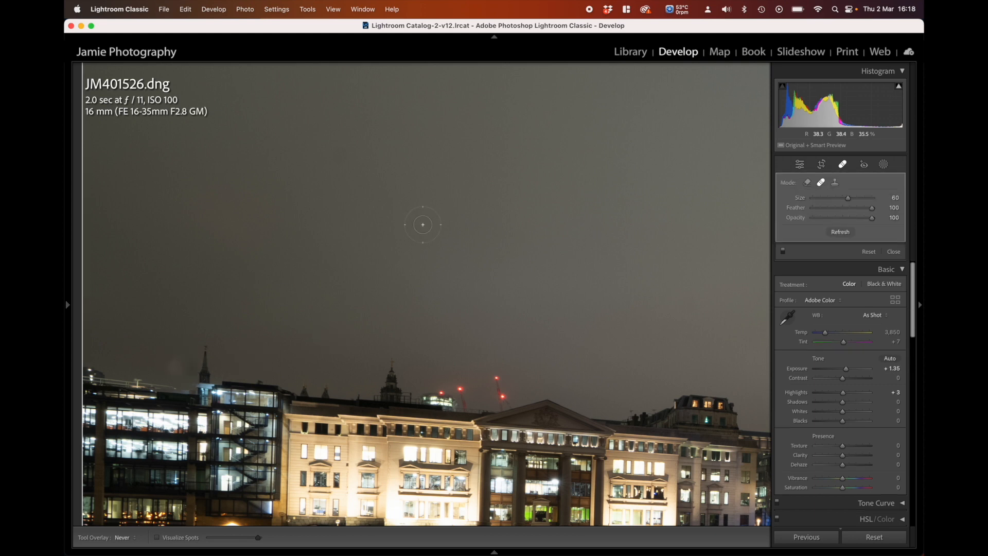
{"action": "key", "text": "super+z"}
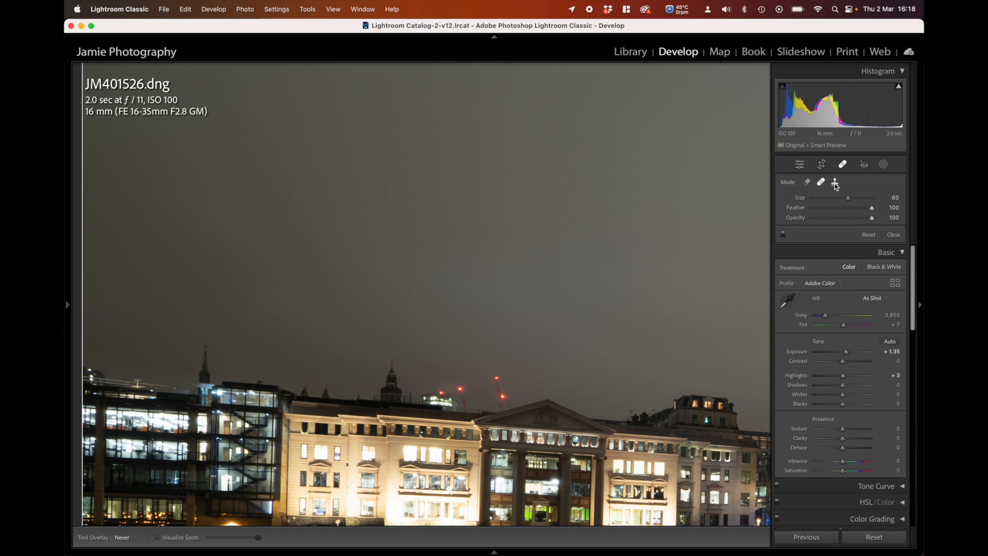
Clone out the spot beside the small spire with a size 38 brush at feather 50.
{"action": "left_click", "coordinate": [836, 184]}
{"action": "scroll", "coordinate": [168, 367], "scroll_direction": "down", "scroll_amount": 5}
{"action": "scroll", "coordinate": [165, 366], "scroll_direction": "up", "scroll_amount": 2}
{"action": "key", "text": "alt"}
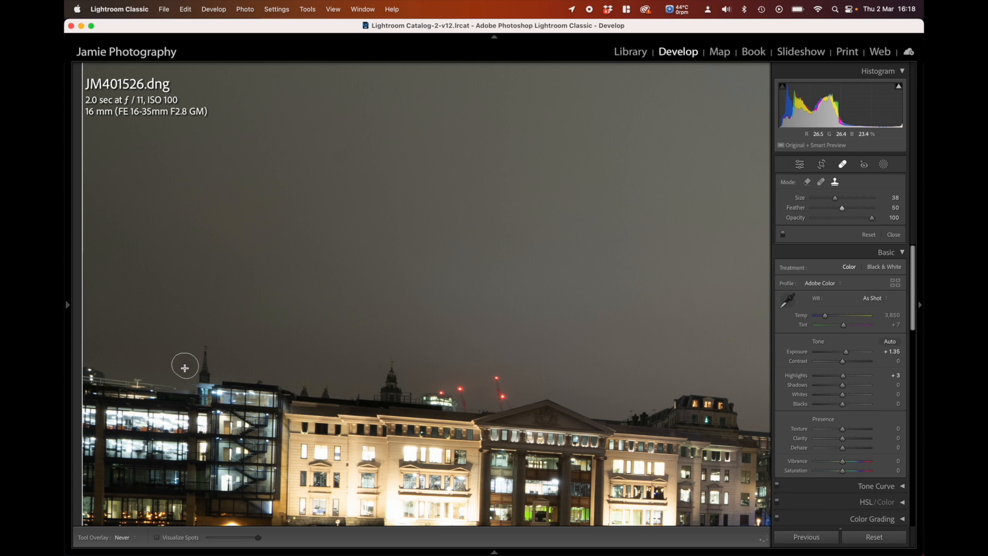
{"action": "left_click", "coordinate": [184, 367]}
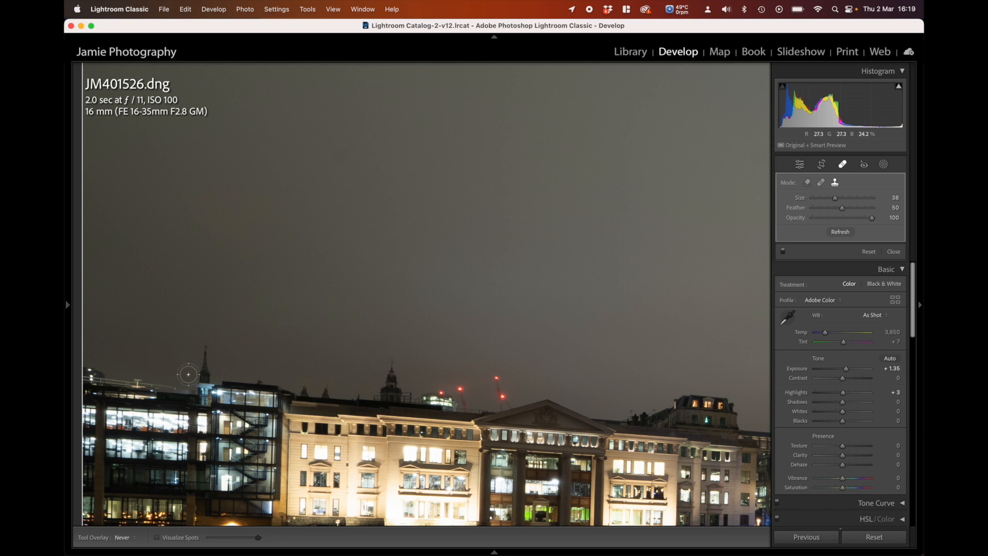
Check the sky above the skyline for dust spots and reset the Exposure to 0.00.
{"action": "left_click_drag", "start_coordinate": [565, 295], "coordinate": [269, 267]}
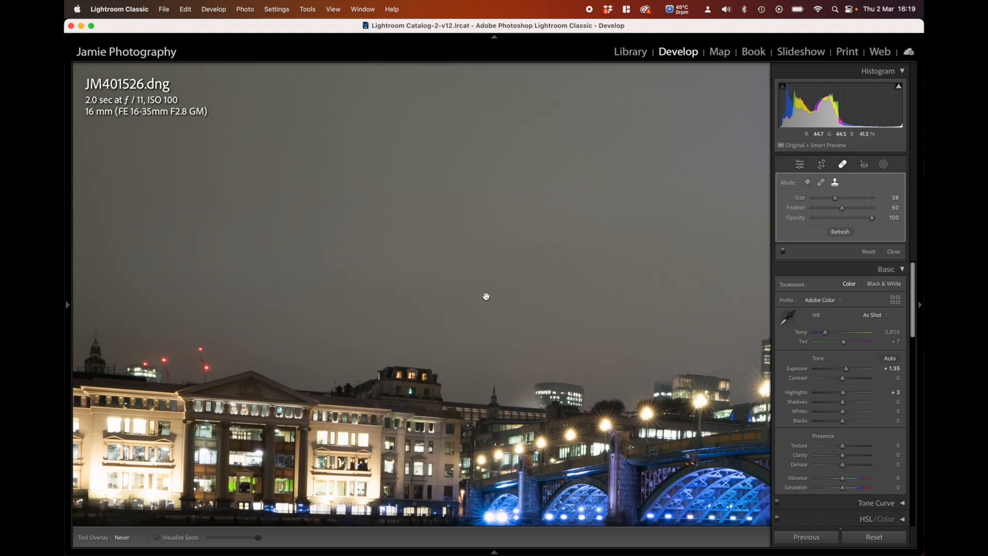
{"action": "left_click_drag", "start_coordinate": [589, 310], "coordinate": [321, 298]}
{"action": "left_click_drag", "start_coordinate": [579, 285], "coordinate": [293, 279]}
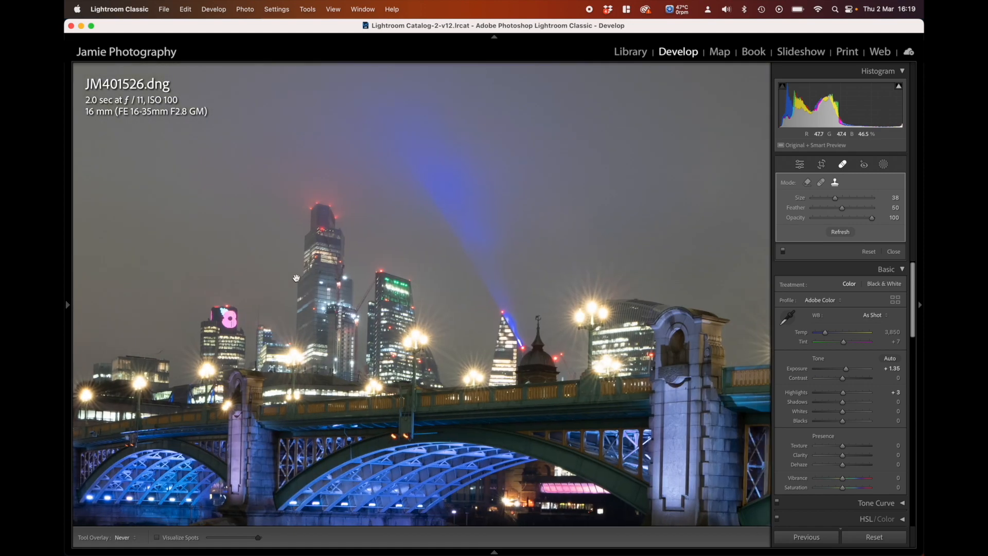
{"action": "mouse_move", "coordinate": [67, 303]}
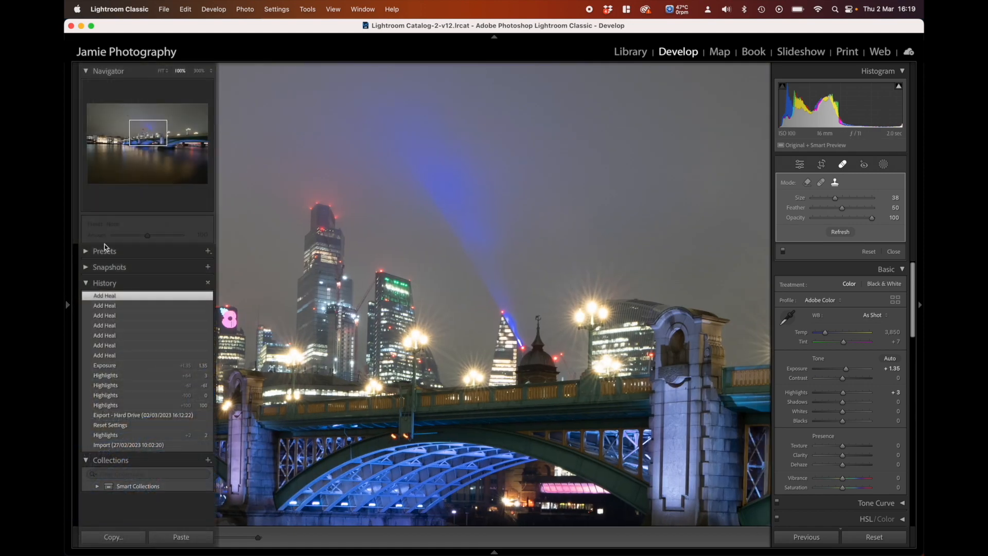
{"action": "left_click", "coordinate": [156, 72]}
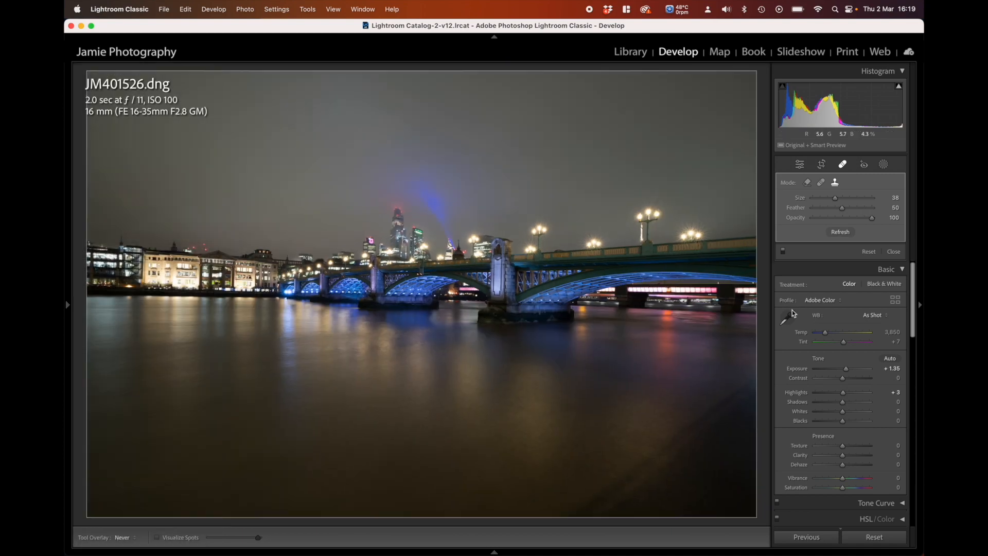
{"action": "double_click", "coordinate": [798, 369]}
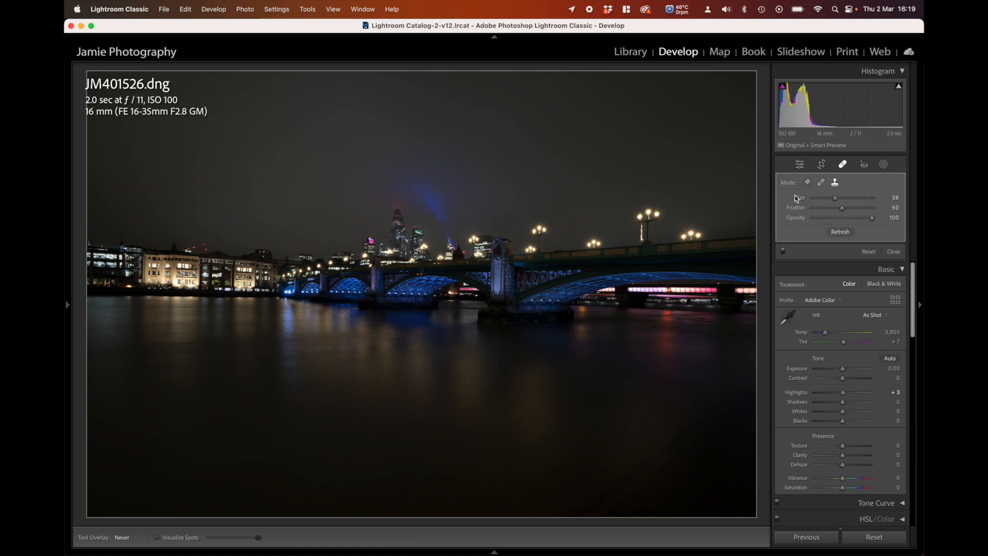
Straighten the photo's perspective with the Auto Upright transform.
{"action": "scroll", "coordinate": [818, 385], "scroll_direction": "down", "scroll_amount": 10}
{"action": "scroll", "coordinate": [820, 386], "scroll_direction": "down", "scroll_amount": 4}
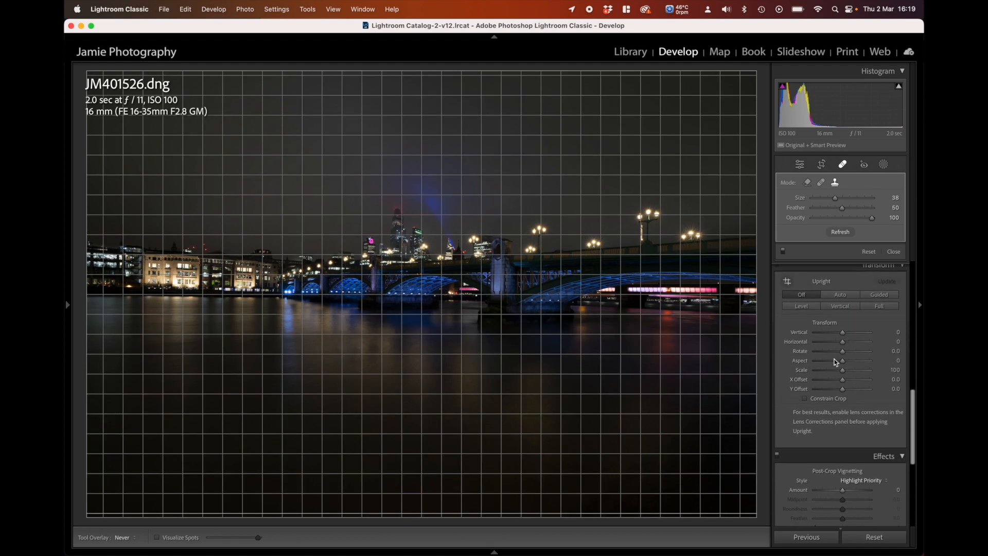
{"action": "left_click", "coordinate": [843, 297]}
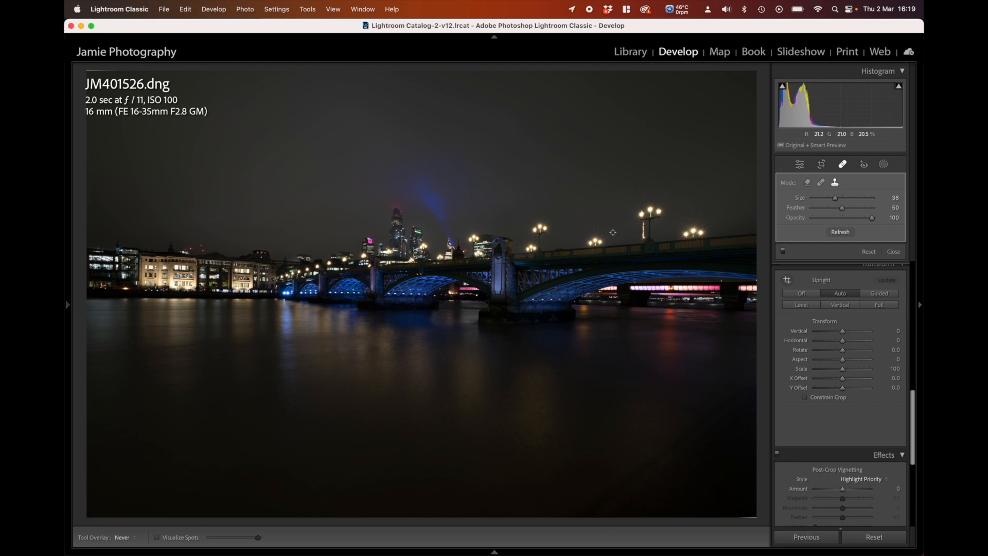
Crop the photo freely, trimming the buildings at the far left, the dark water below and the empty sky above.
{"action": "left_click", "coordinate": [822, 164]}
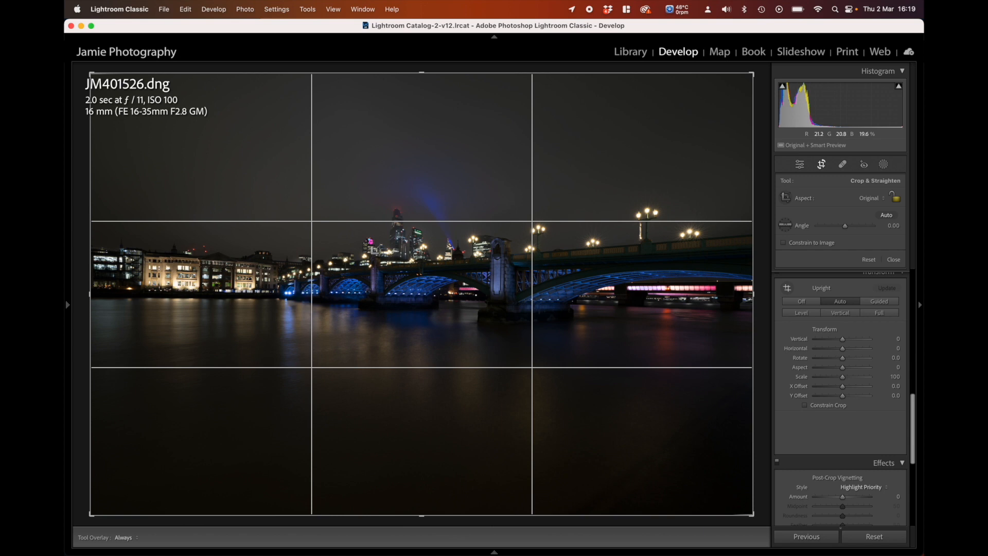
{"action": "left_click_drag", "start_coordinate": [91, 296], "coordinate": [145, 298]}
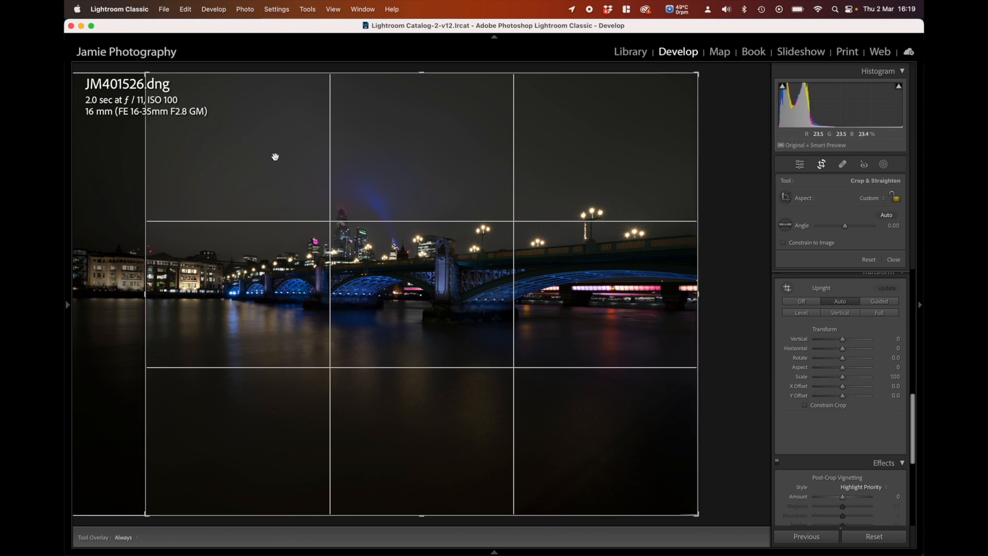
{"action": "left_click_drag", "start_coordinate": [422, 514], "coordinate": [423, 485]}
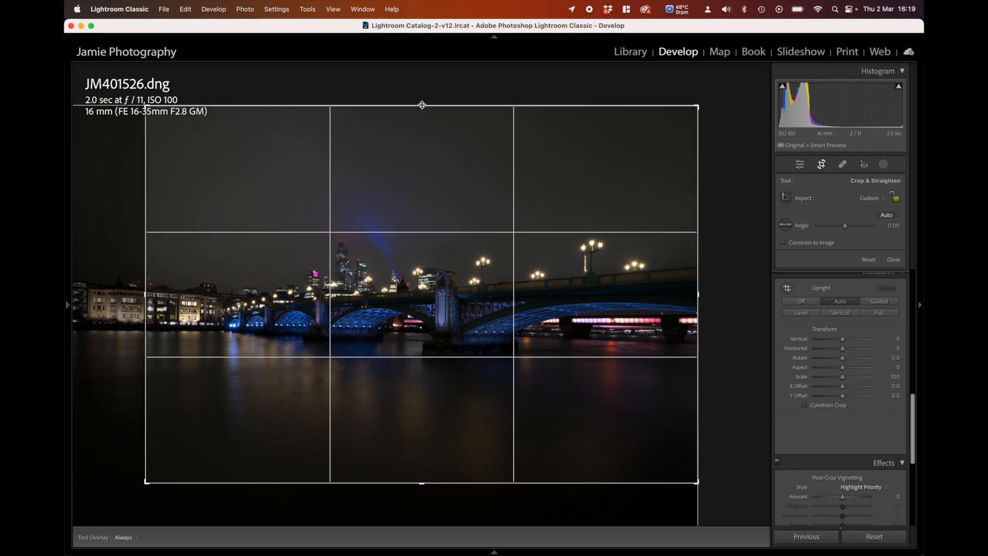
{"action": "left_click_drag", "start_coordinate": [421, 105], "coordinate": [423, 127]}
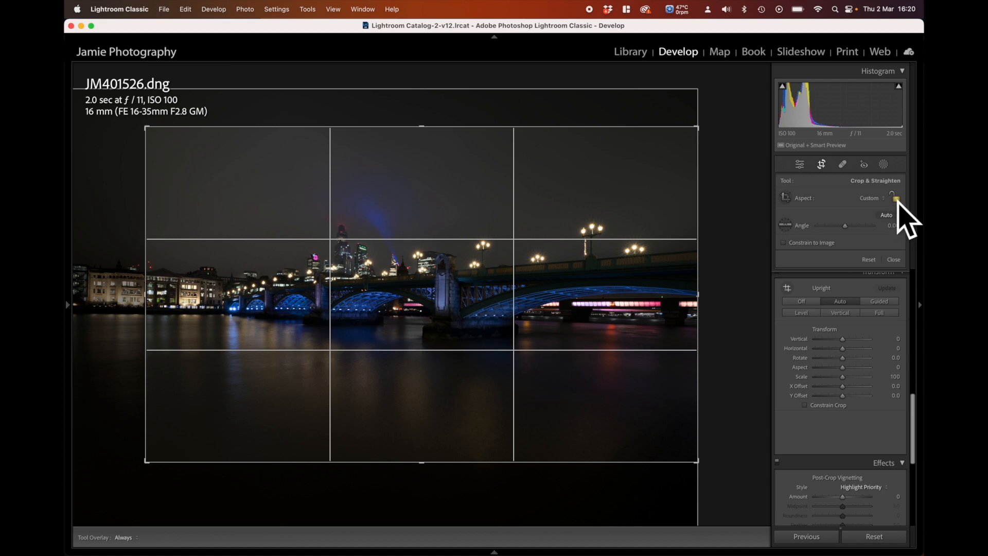
Set the crop aspect ratio to 16 x 10, try 16 x 9, and return to 16 x 10.
{"action": "left_click", "coordinate": [871, 199]}
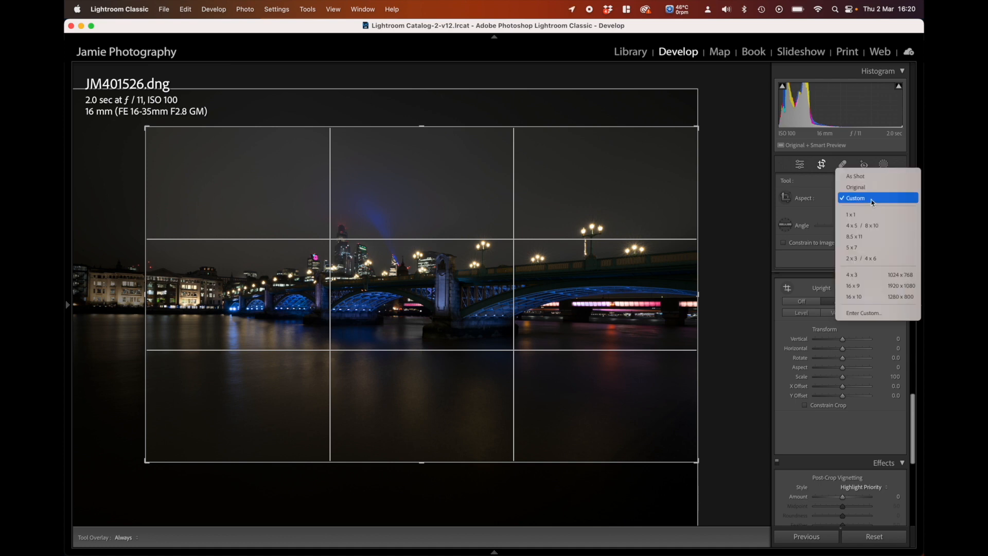
{"action": "left_click", "coordinate": [862, 299]}
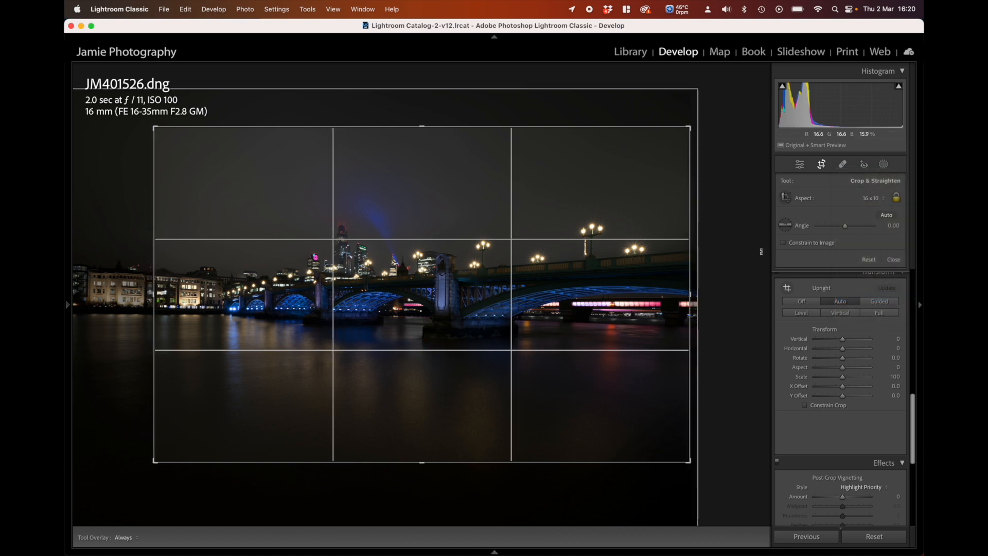
{"action": "left_click", "coordinate": [874, 199]}
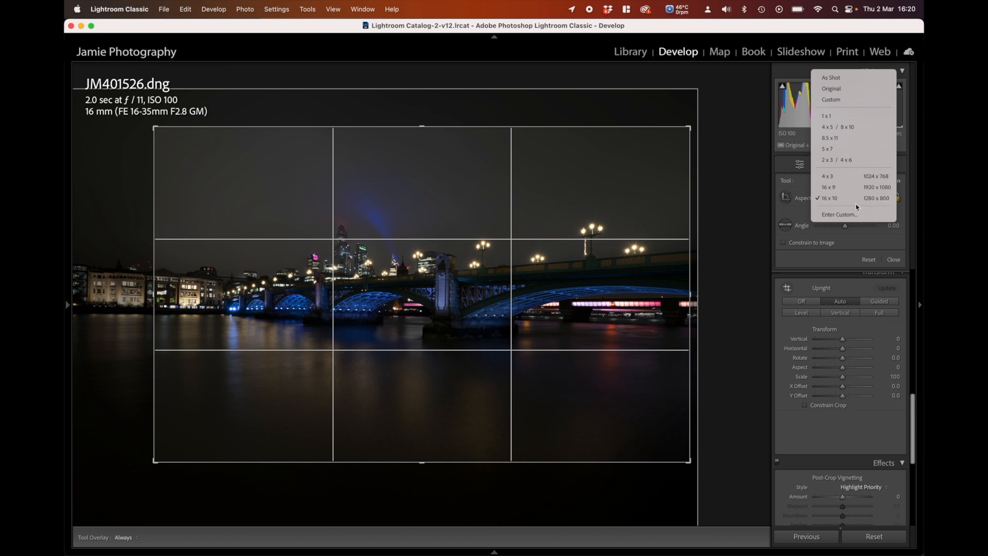
{"action": "left_click", "coordinate": [844, 187]}
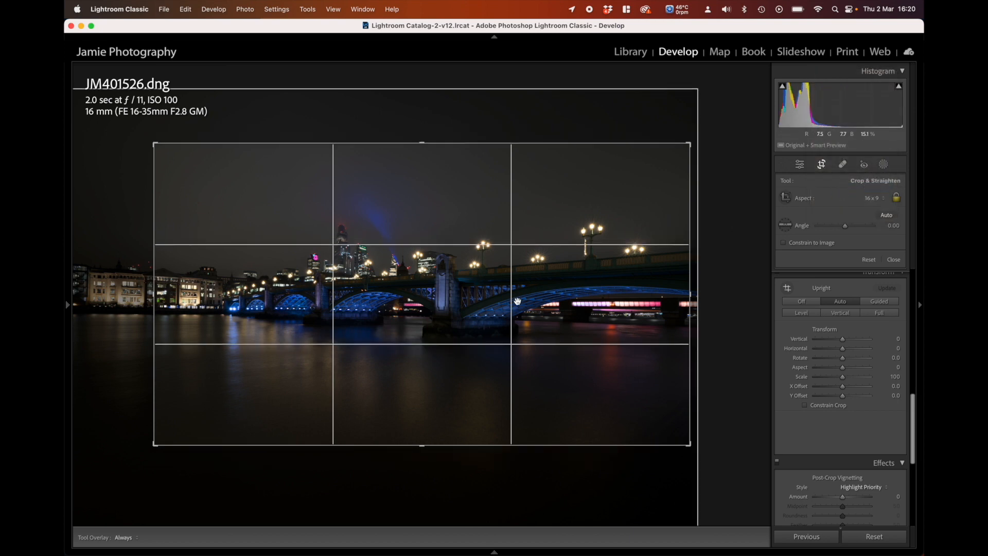
{"action": "left_click", "coordinate": [875, 199]}
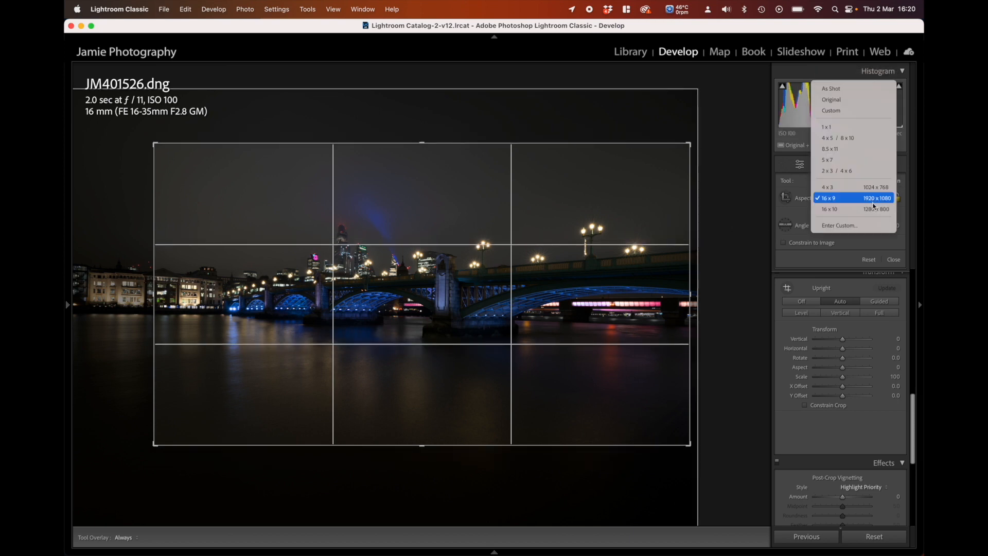
{"action": "left_click", "coordinate": [860, 210]}
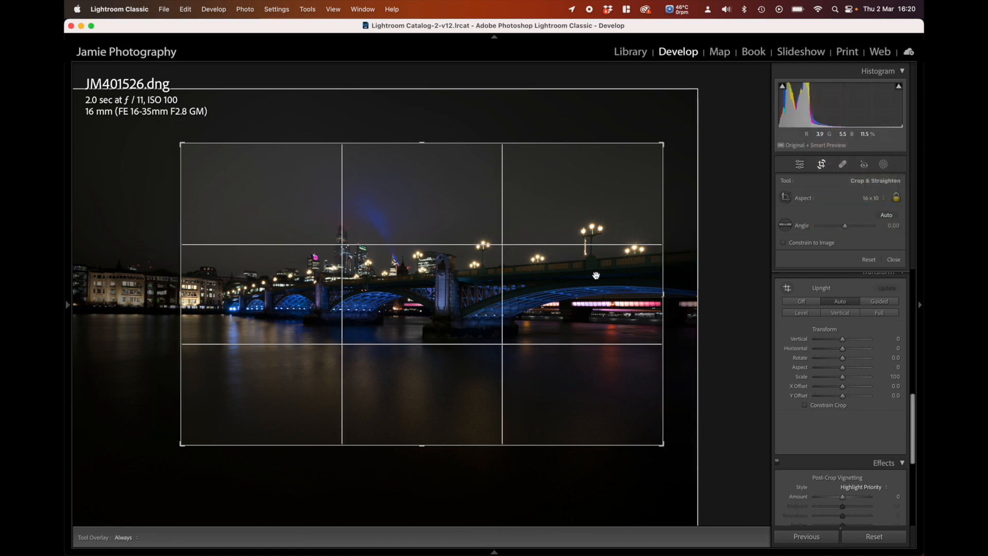
Enlarge the 16 x 10 crop frame to take in more of the riverside buildings and the bridge, and apply it.
{"action": "left_click_drag", "start_coordinate": [666, 145], "coordinate": [679, 133]}
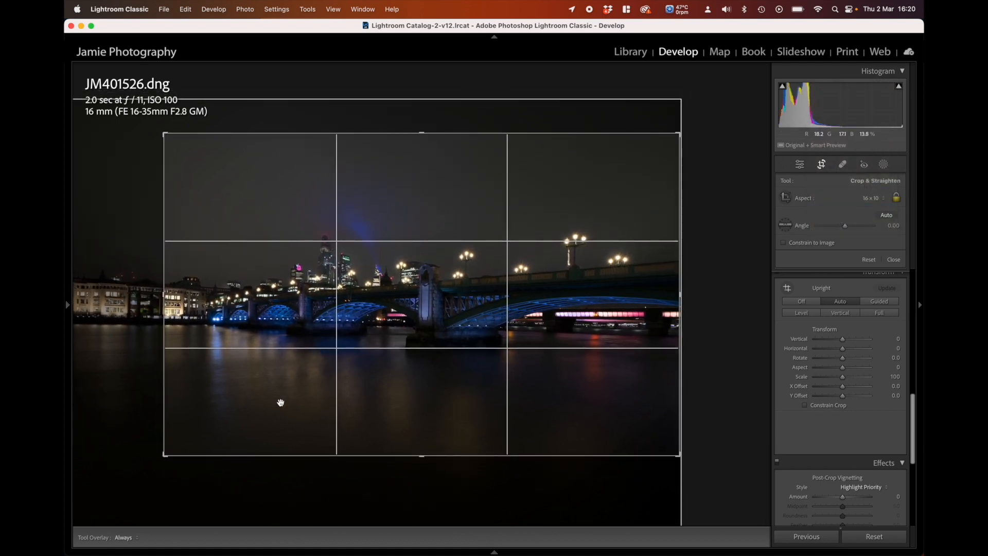
{"action": "left_click_drag", "start_coordinate": [156, 458], "coordinate": [132, 469]}
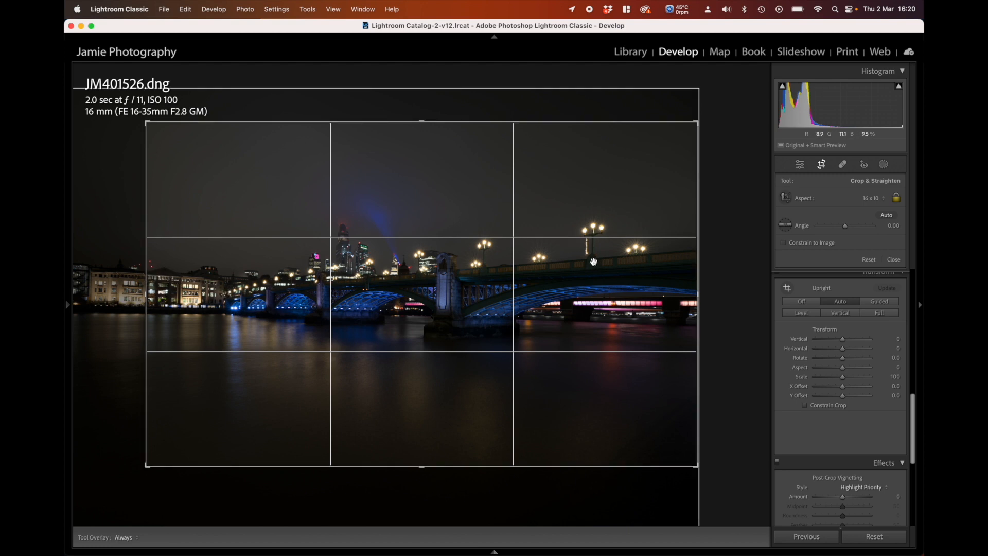
{"action": "key", "text": "Return"}
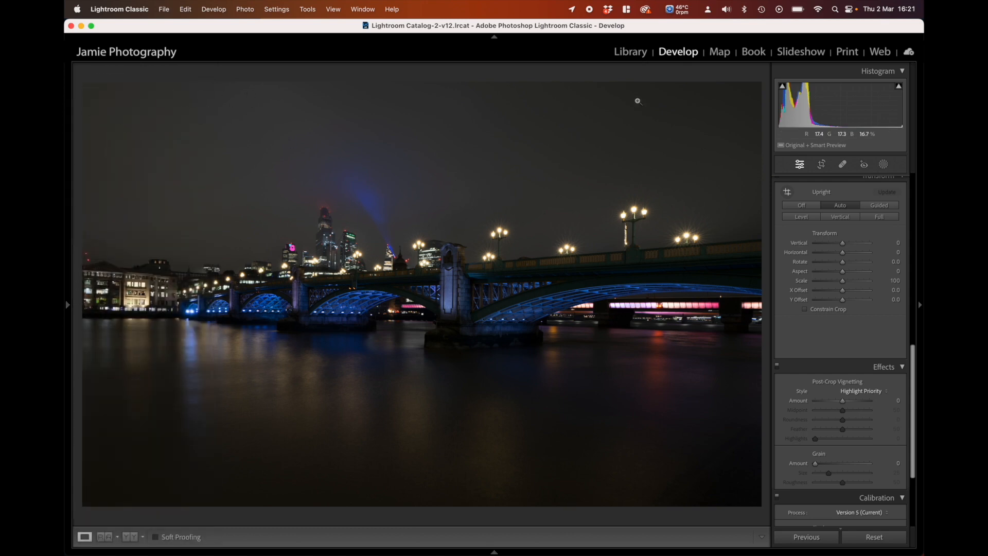
Tighten the 16 x 10 crop around the bridge and skyline, reposition the photo slightly upward within the frame, and apply the crop.
{"action": "left_click", "coordinate": [822, 165]}
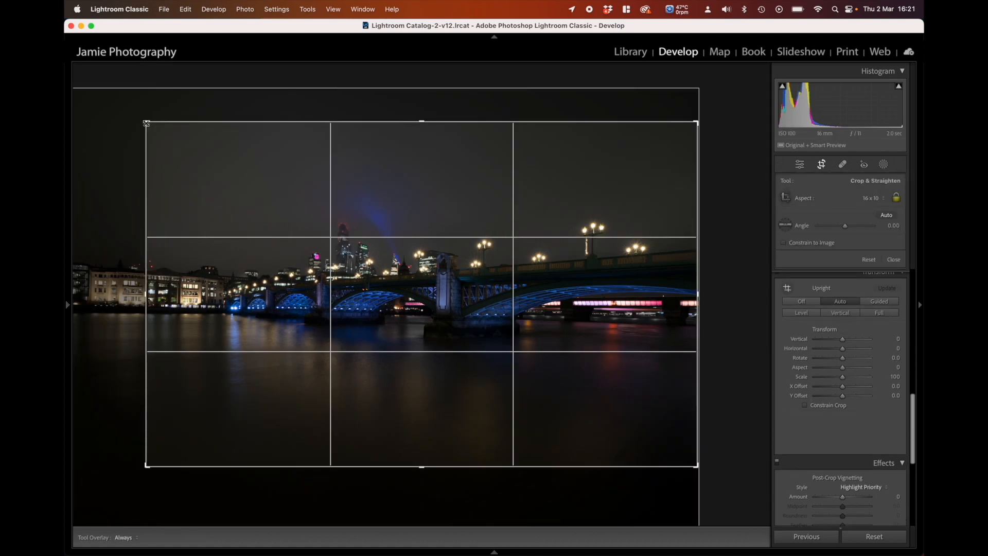
{"action": "left_click_drag", "start_coordinate": [147, 122], "coordinate": [153, 127]}
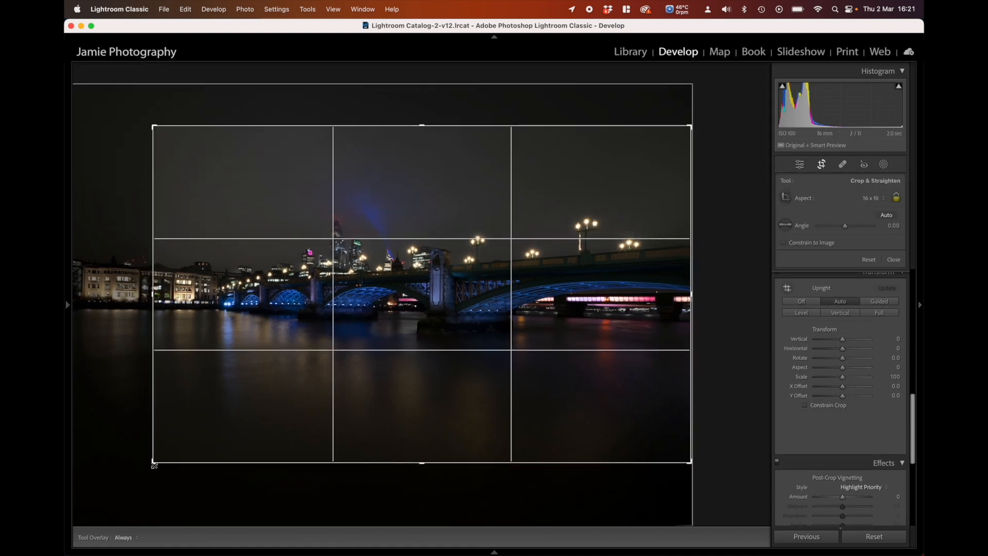
{"action": "left_click_drag", "start_coordinate": [153, 463], "coordinate": [158, 457]}
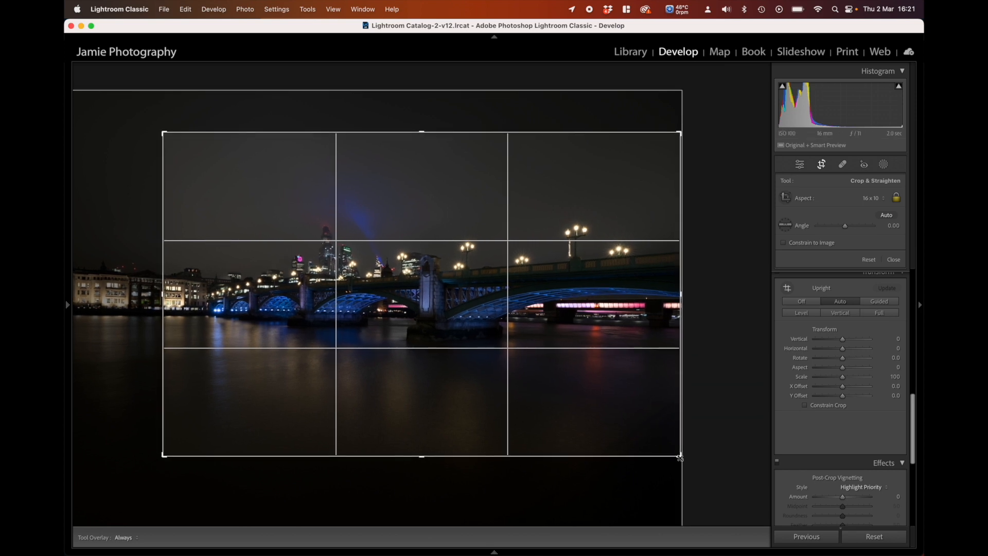
{"action": "left_click_drag", "start_coordinate": [678, 455], "coordinate": [671, 451]}
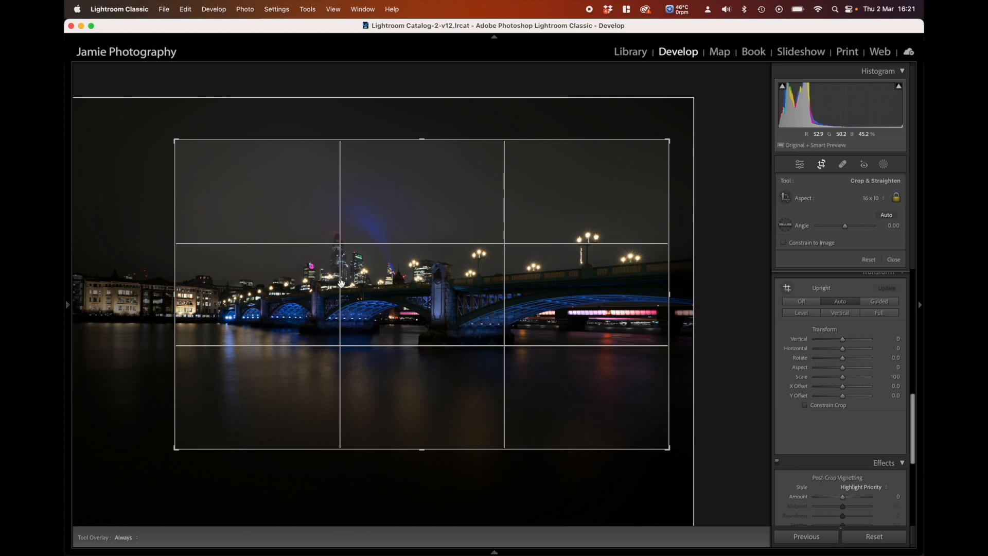
{"action": "left_click_drag", "start_coordinate": [409, 298], "coordinate": [410, 292]}
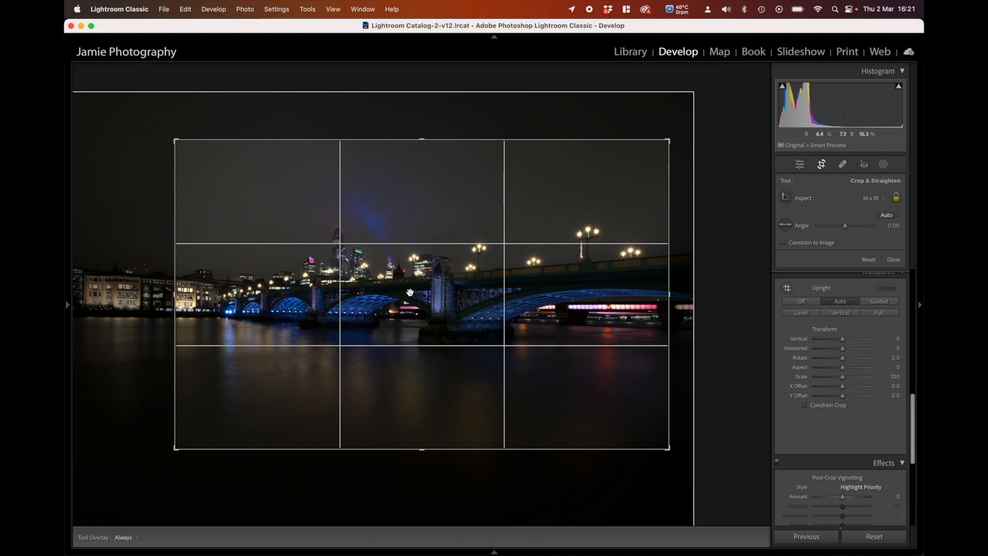
{"action": "key", "text": "Return"}
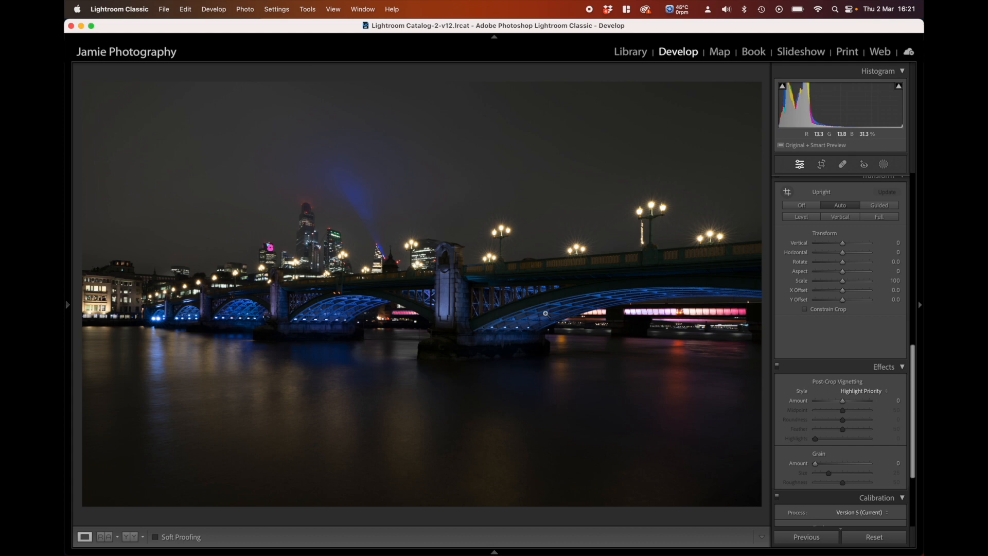
Raise the photo's Shadows to +100 and lower its Highlights to -60.
{"action": "left_click", "coordinate": [800, 164]}
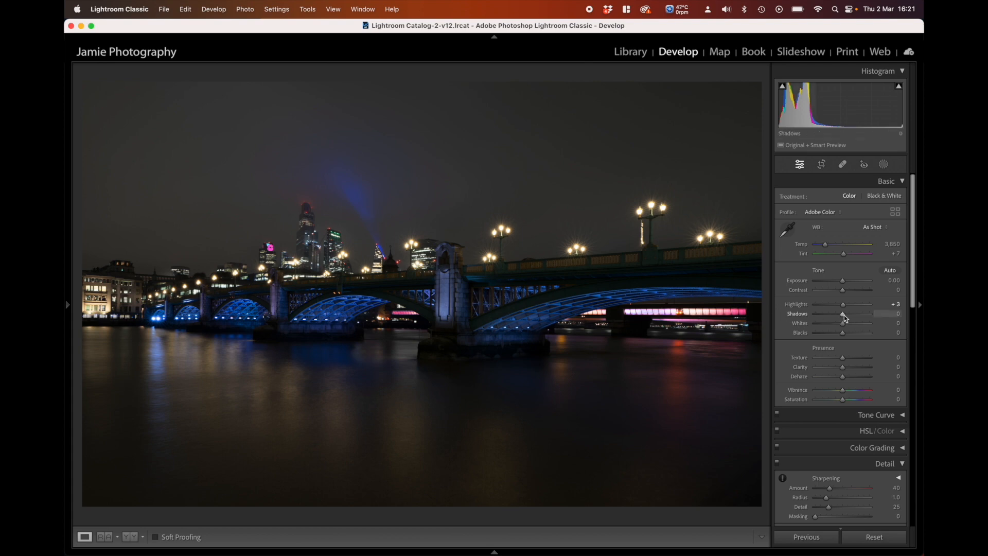
{"action": "left_click_drag", "start_coordinate": [842, 313], "coordinate": [871, 313]}
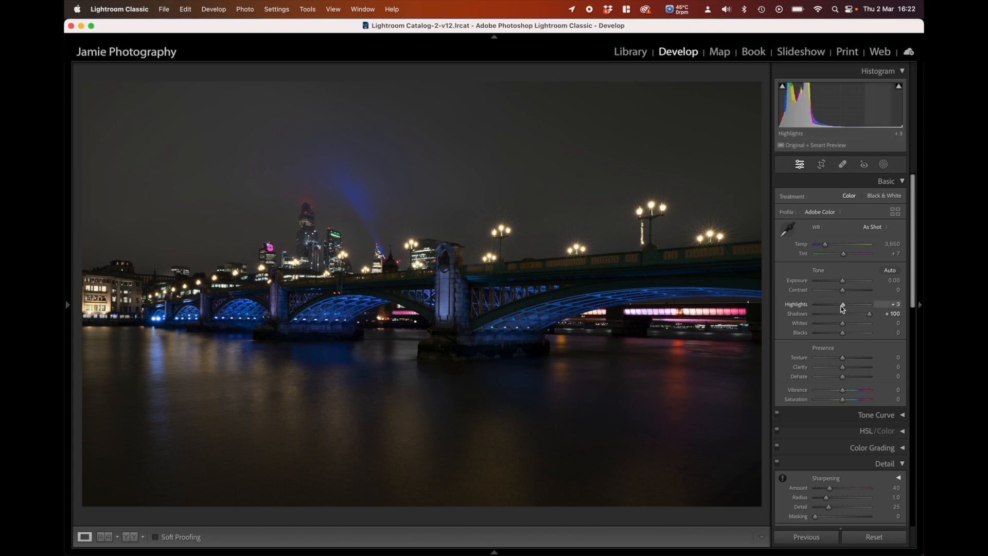
{"action": "left_click_drag", "start_coordinate": [843, 309], "coordinate": [833, 309]}
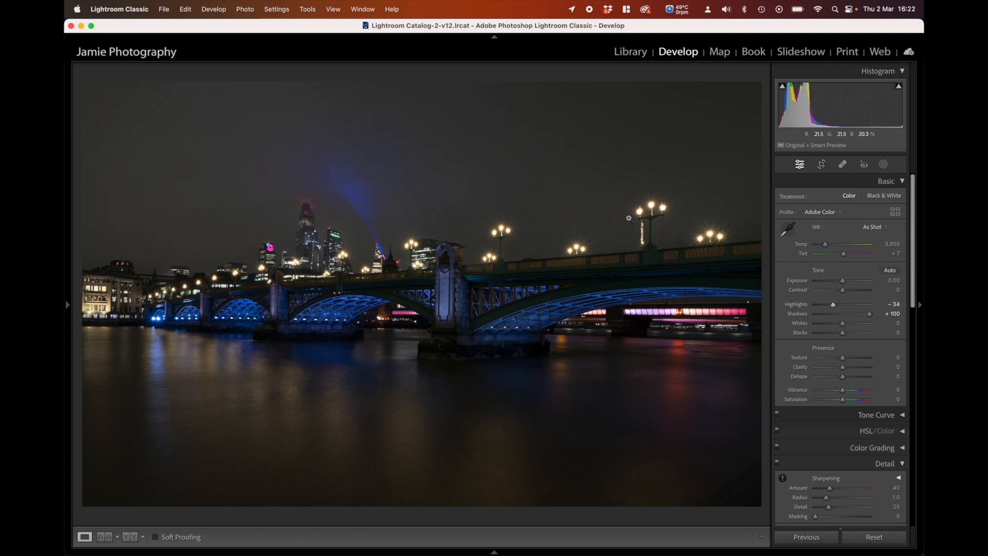
{"action": "left_click_drag", "start_coordinate": [833, 307], "coordinate": [826, 307]}
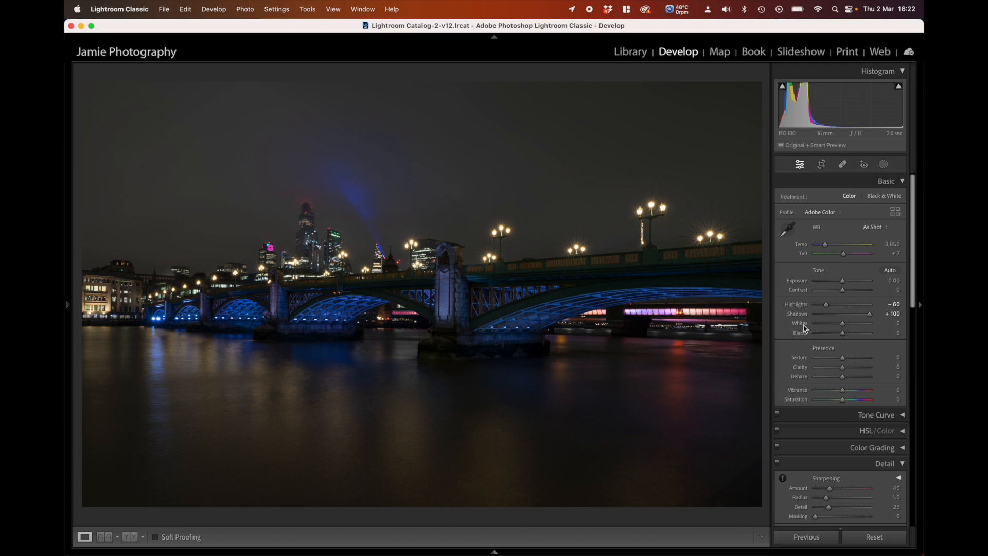
Check the highlight clipping of the bridge lamps and lower the Whites to -73.
{"action": "key", "text": "alt"}
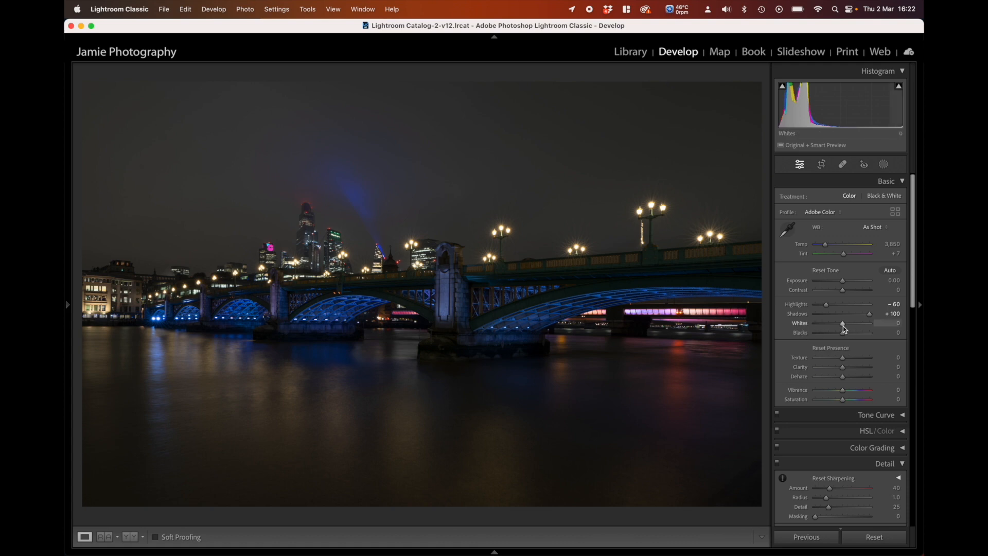
{"action": "left_click_drag", "start_coordinate": [844, 328], "coordinate": [844, 329]}
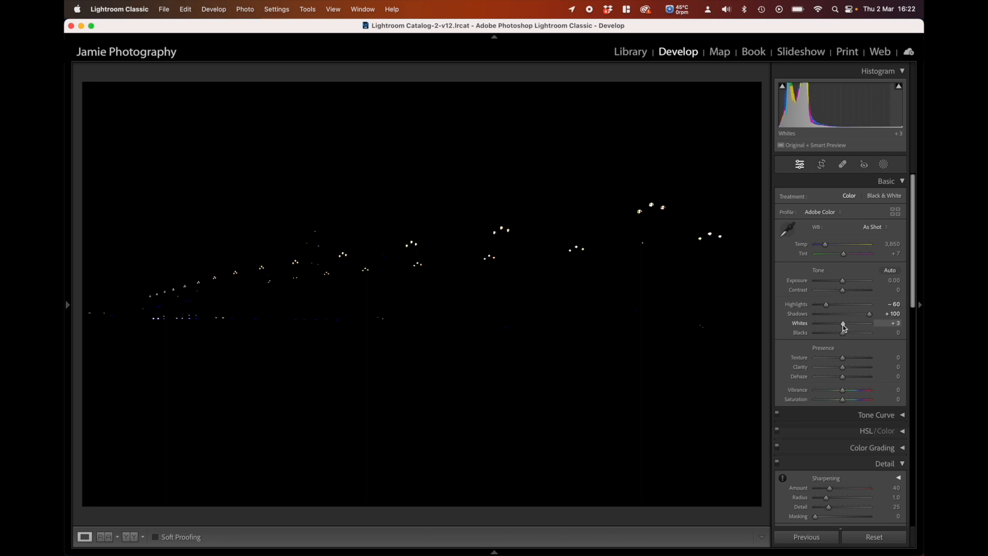
{"action": "mouse_move", "coordinate": [844, 327]}
{"action": "left_mouse_down"}
{"action": "mouse_move", "coordinate": [857, 328]}
{"action": "mouse_move", "coordinate": [841, 328]}
{"action": "left_mouse_up"}
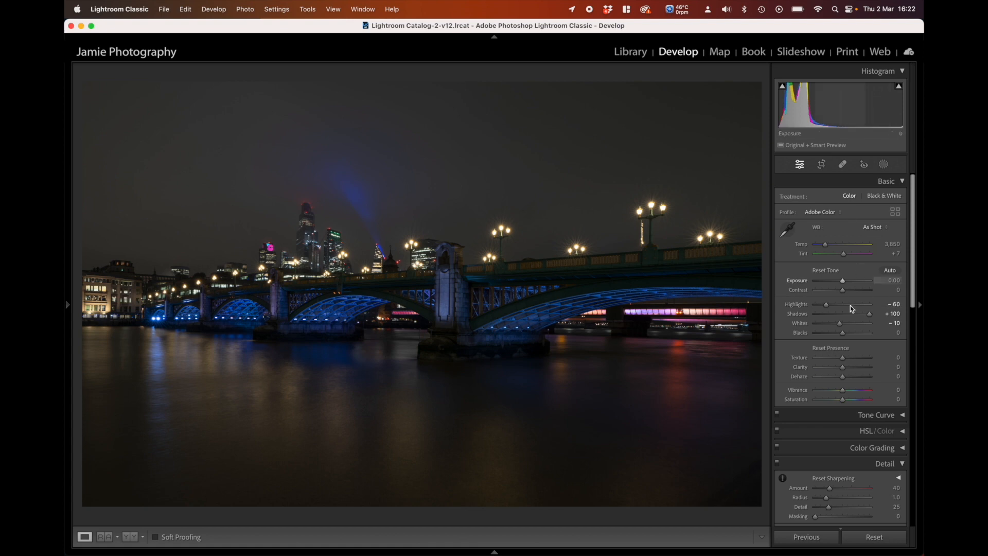
{"action": "left_click_drag", "start_coordinate": [839, 323], "coordinate": [822, 324]}
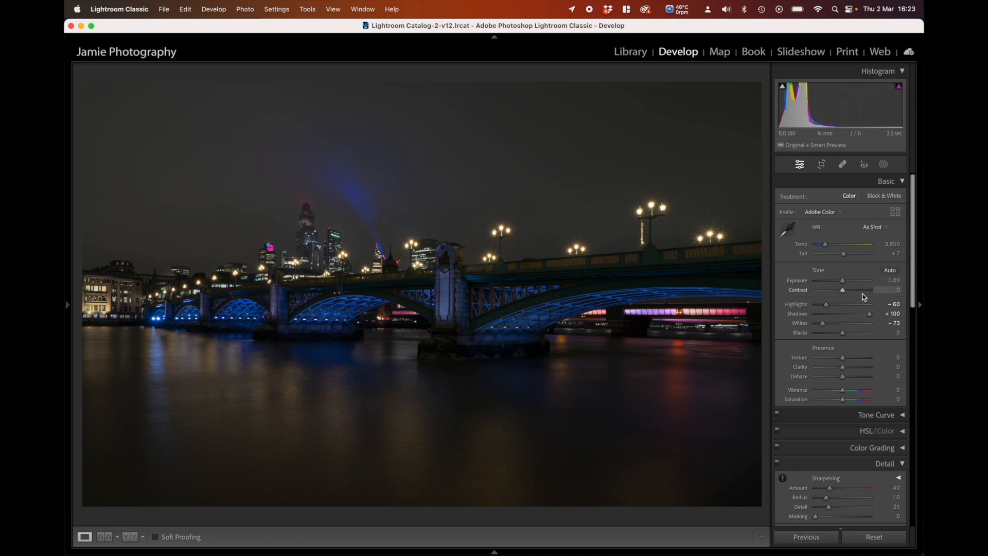
Check the shadow clipping and raise the Blacks to +48.
{"action": "left_click", "coordinate": [842, 334], "text": "alt"}
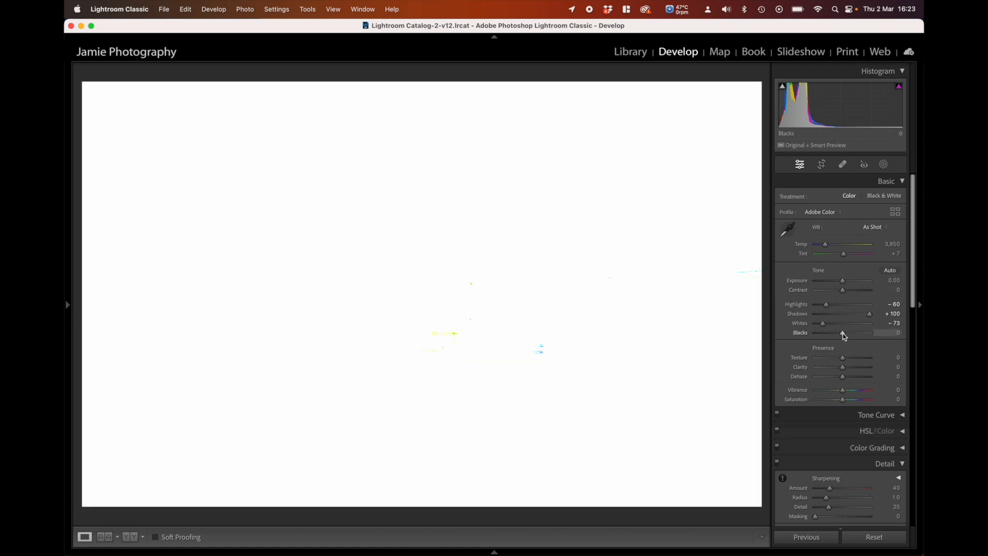
{"action": "left_click_drag", "start_coordinate": [843, 335], "coordinate": [835, 333]}
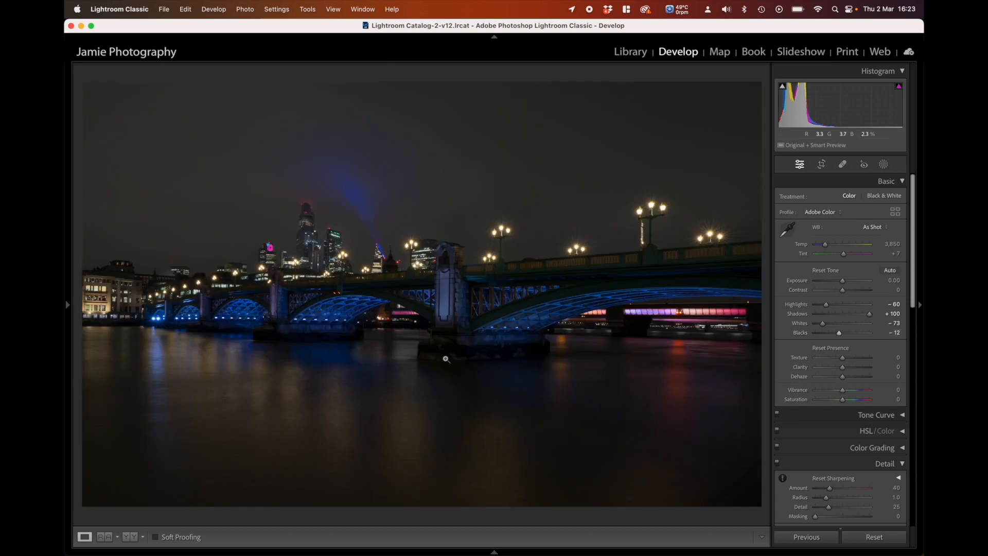
{"action": "left_click_drag", "start_coordinate": [838, 334], "coordinate": [856, 337]}
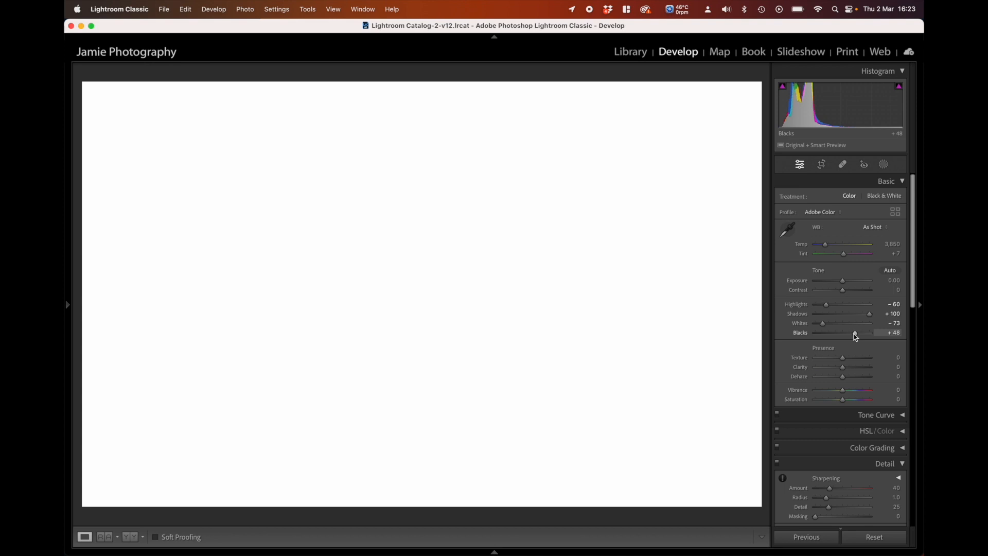
{"action": "left_click_drag", "start_coordinate": [855, 337], "coordinate": [855, 336]}
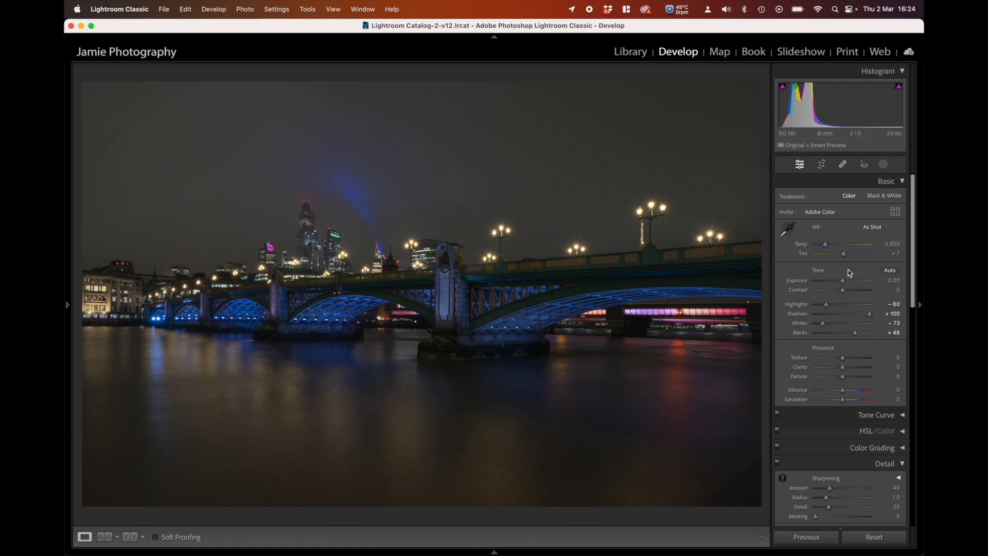
Try an Exposure of +1.30 on the whole photo and reset it to 0.00.
{"action": "left_click_drag", "start_coordinate": [842, 280], "coordinate": [847, 283]}
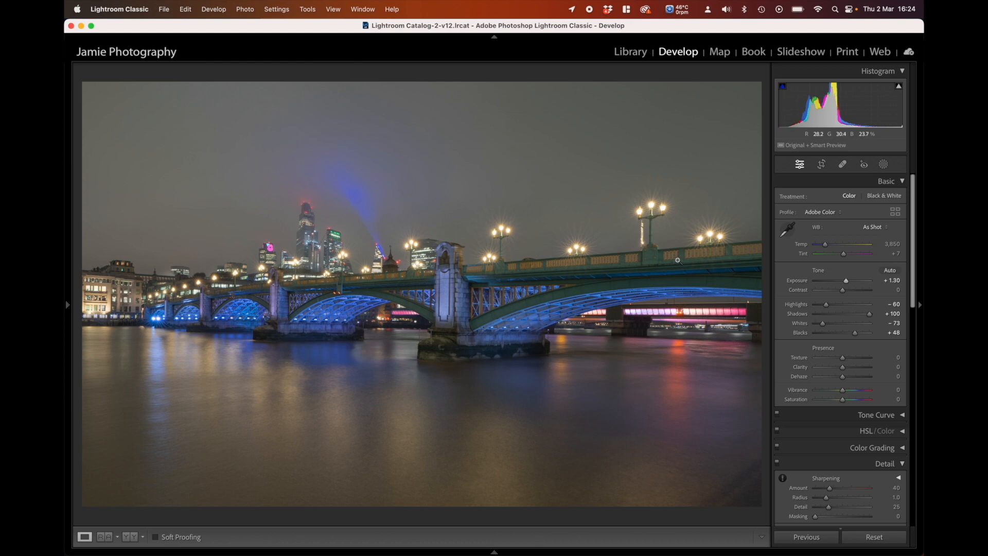
{"action": "double_click", "coordinate": [803, 284]}
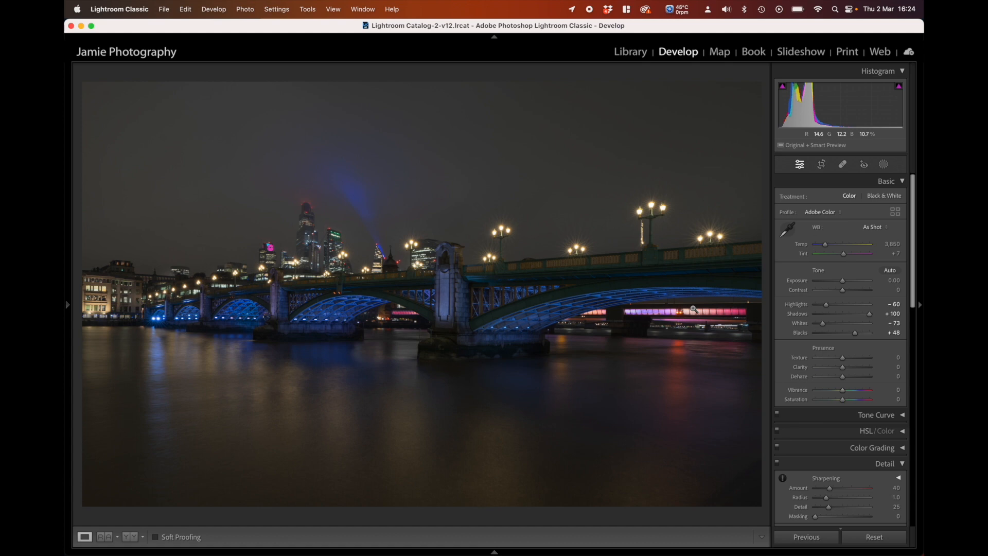
Add a radial gradient mask over the nearest bridge arch and tilt it to follow the bridge's slope.
{"action": "left_click", "coordinate": [883, 165]}
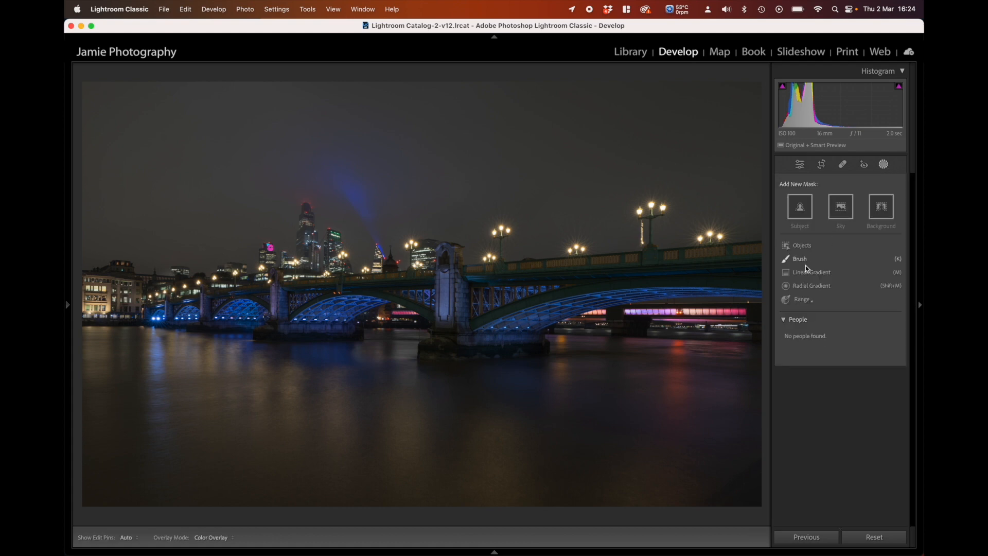
{"action": "left_click", "coordinate": [805, 289]}
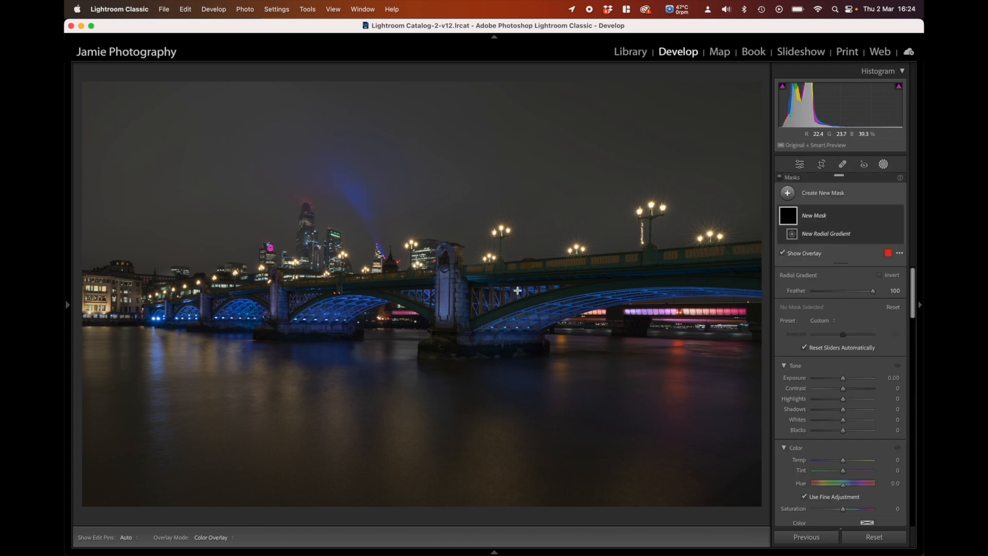
{"action": "left_click_drag", "start_coordinate": [517, 290], "coordinate": [760, 375]}
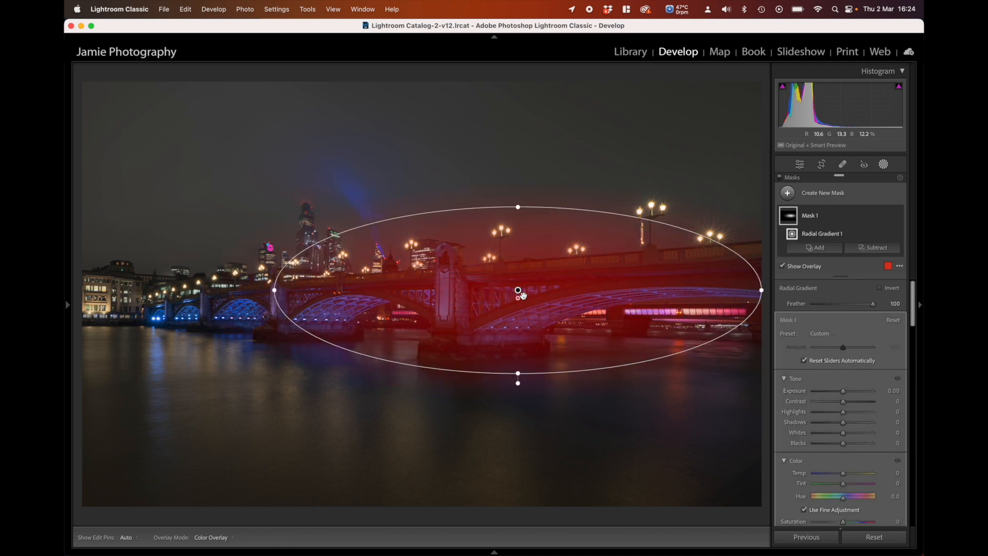
{"action": "left_click_drag", "start_coordinate": [518, 291], "coordinate": [661, 294]}
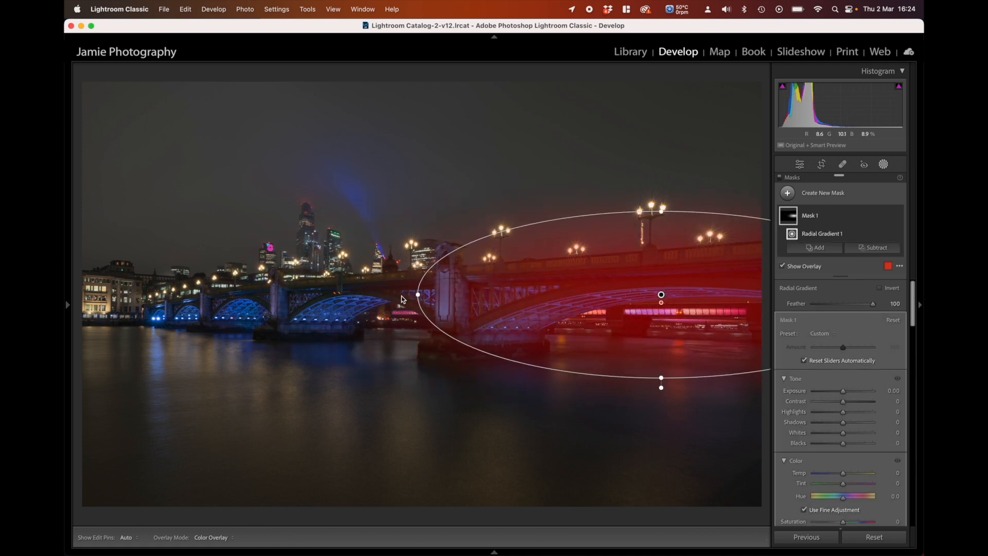
{"action": "left_click_drag", "start_coordinate": [409, 295], "coordinate": [413, 335]}
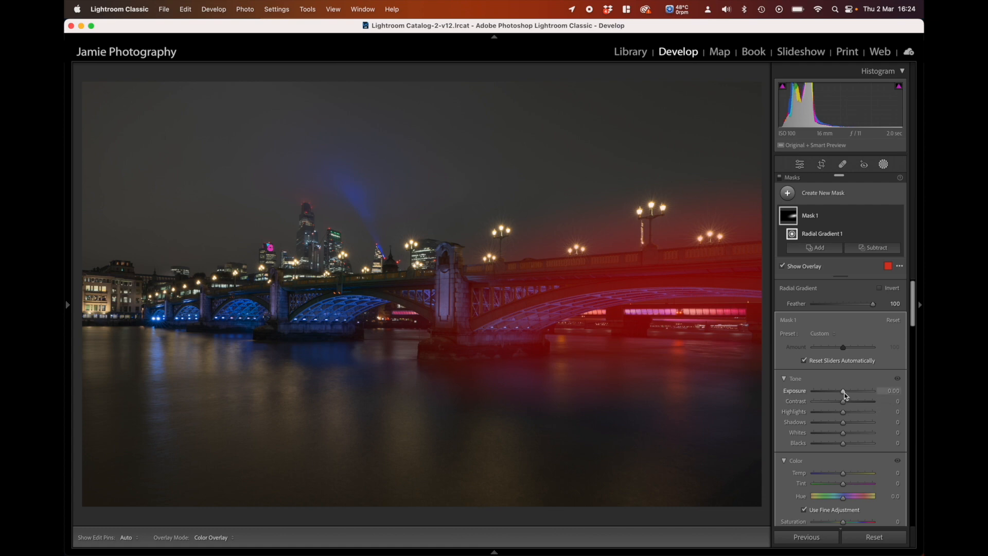
Hide the mask overlay and set Mask 1's Exposure to 1.03, Contrast to 27 and Highlights to 39.
{"action": "key", "text": "o"}
{"action": "left_click_drag", "start_coordinate": [846, 395], "coordinate": [847, 393]}
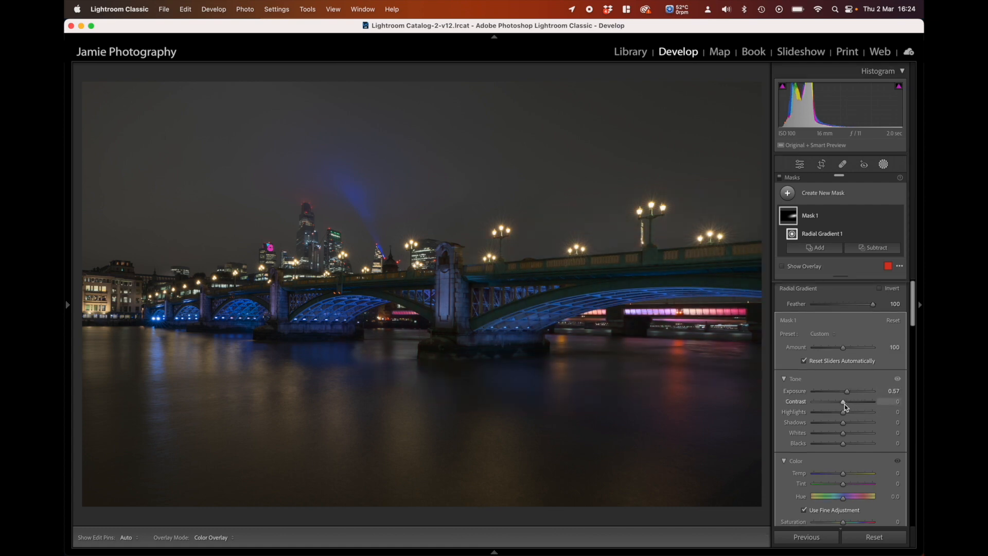
{"action": "left_click_drag", "start_coordinate": [848, 404], "coordinate": [850, 405]}
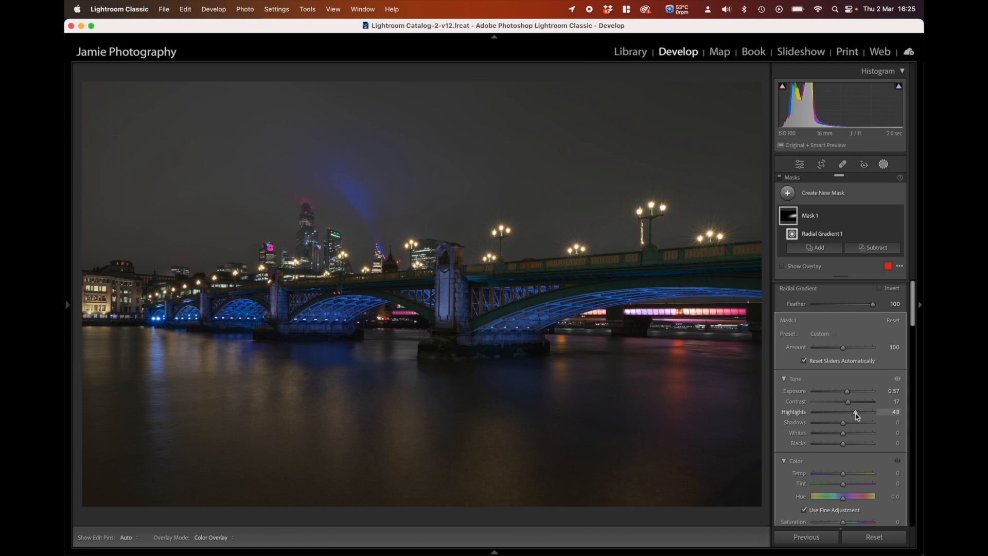
{"action": "left_click_drag", "start_coordinate": [855, 412], "coordinate": [854, 413]}
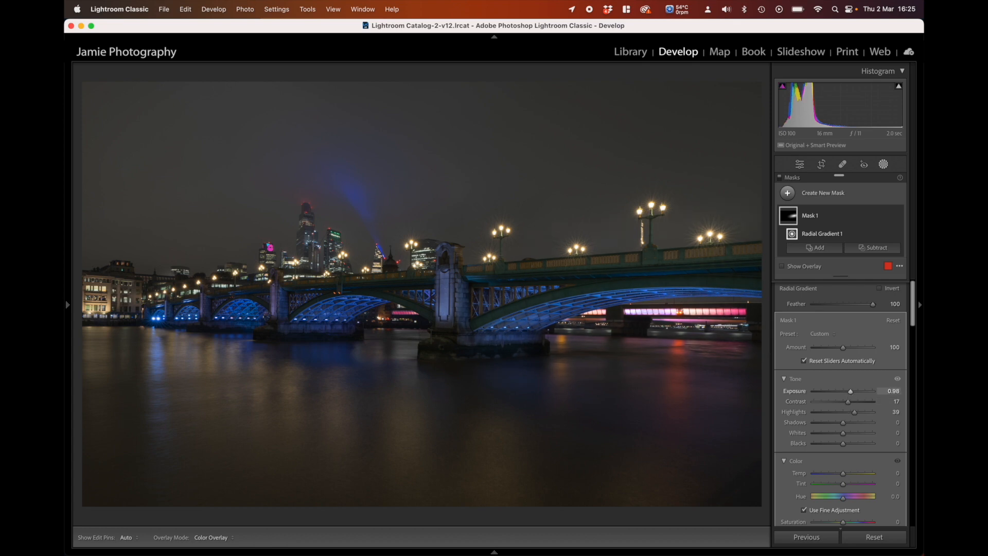
{"action": "left_click_drag", "start_coordinate": [850, 390], "coordinate": [849, 403]}
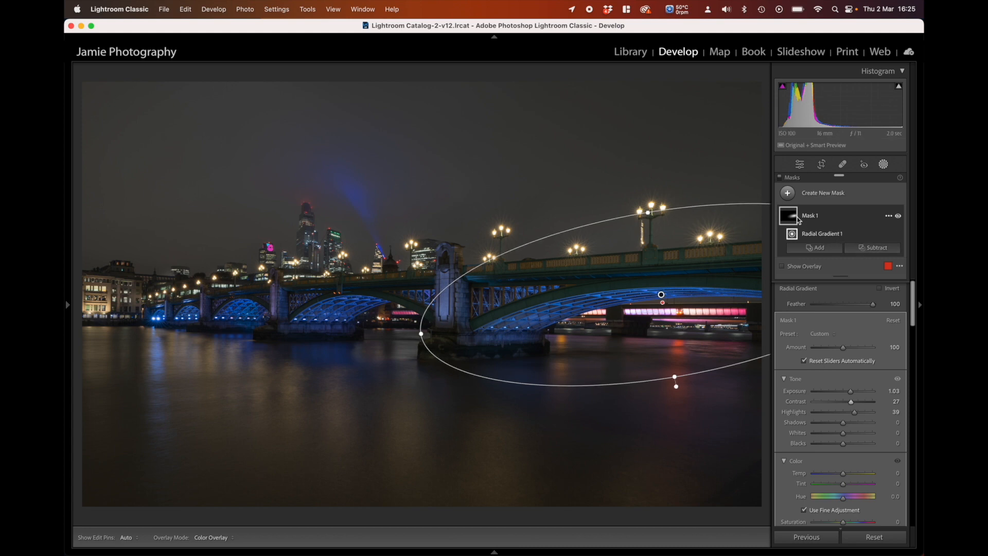
Subtract the water and sky around the bridge from Mask 1 using a brush with Size 25 and Flow 100.
{"action": "left_click", "coordinate": [869, 250]}
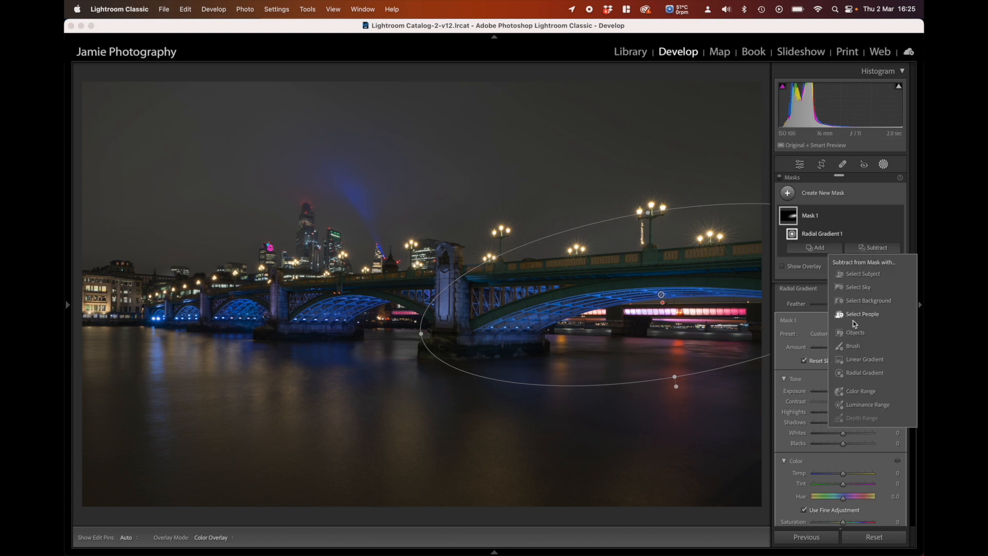
{"action": "left_click", "coordinate": [855, 346]}
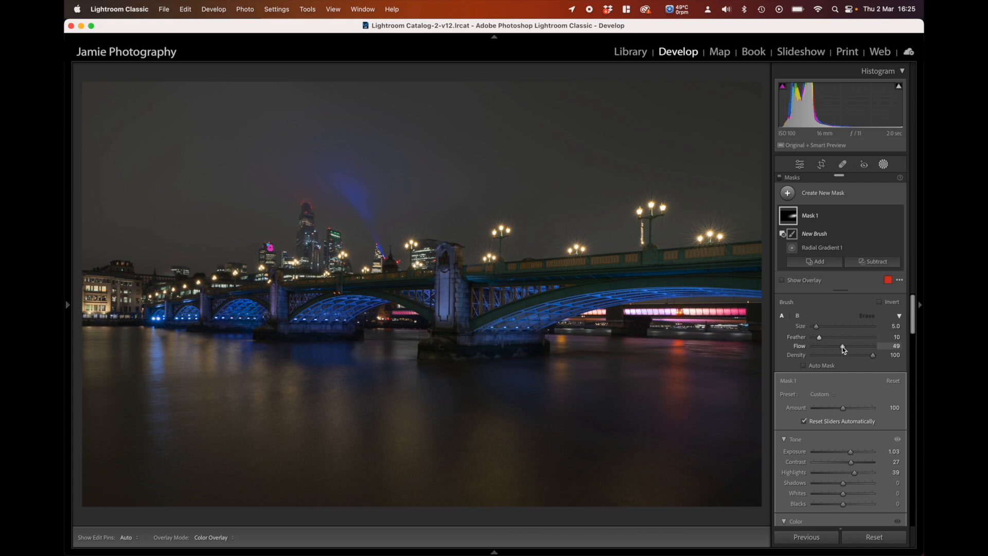
{"action": "left_click_drag", "start_coordinate": [843, 350], "coordinate": [881, 348]}
{"action": "scroll", "coordinate": [551, 360], "scroll_direction": "up", "scroll_amount": 5}
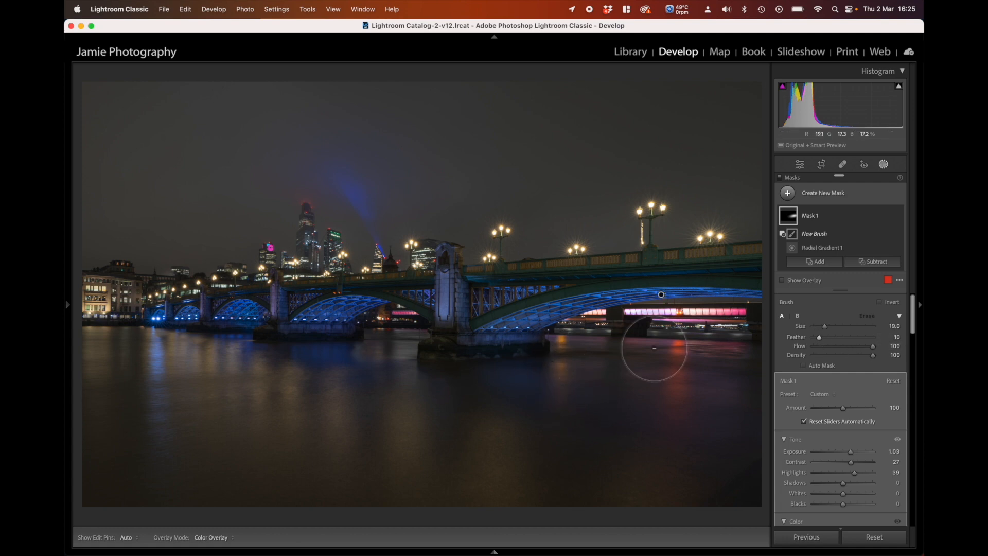
{"action": "scroll", "coordinate": [586, 387], "scroll_direction": "up", "scroll_amount": 4}
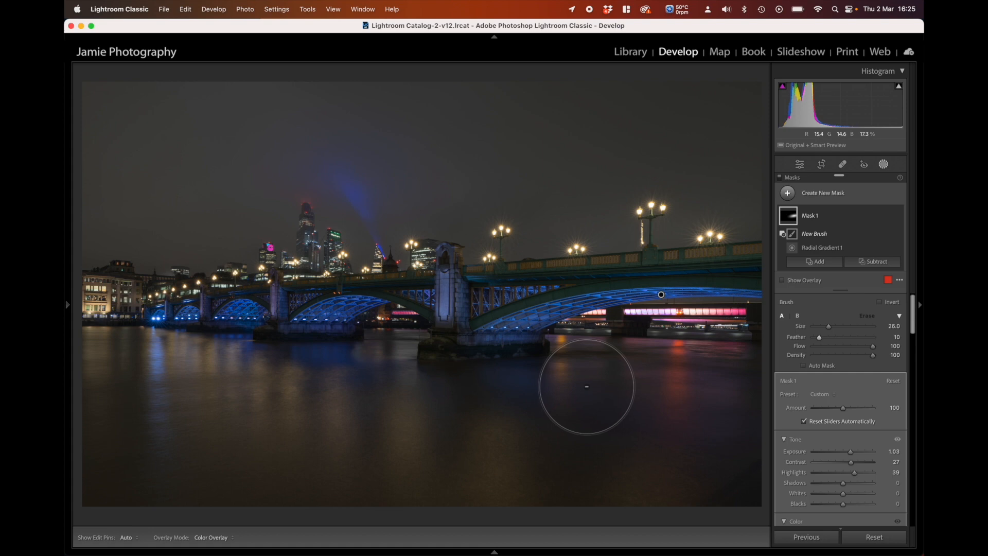
{"action": "scroll", "coordinate": [586, 386], "scroll_direction": "down", "scroll_amount": 1}
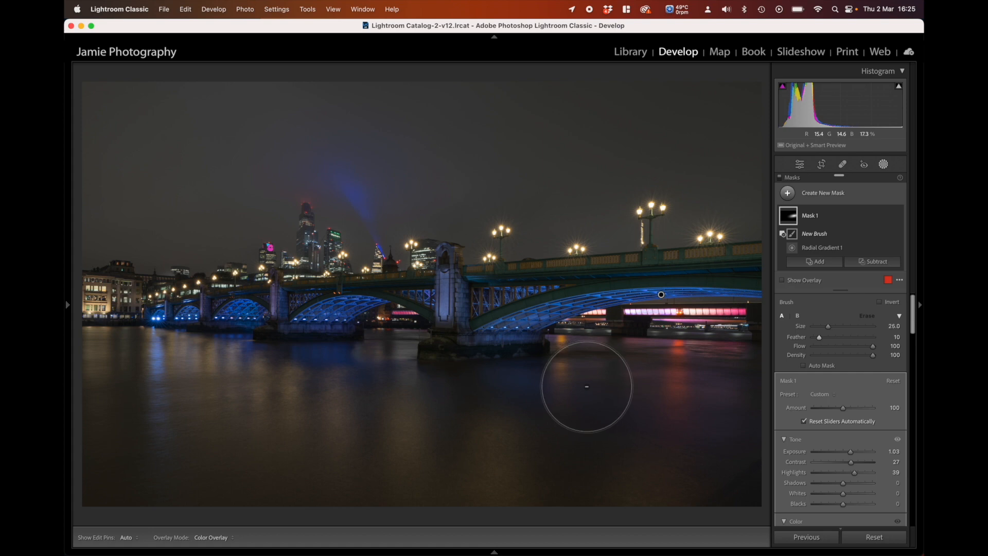
{"action": "scroll", "coordinate": [587, 387], "scroll_direction": "down", "scroll_amount": 1}
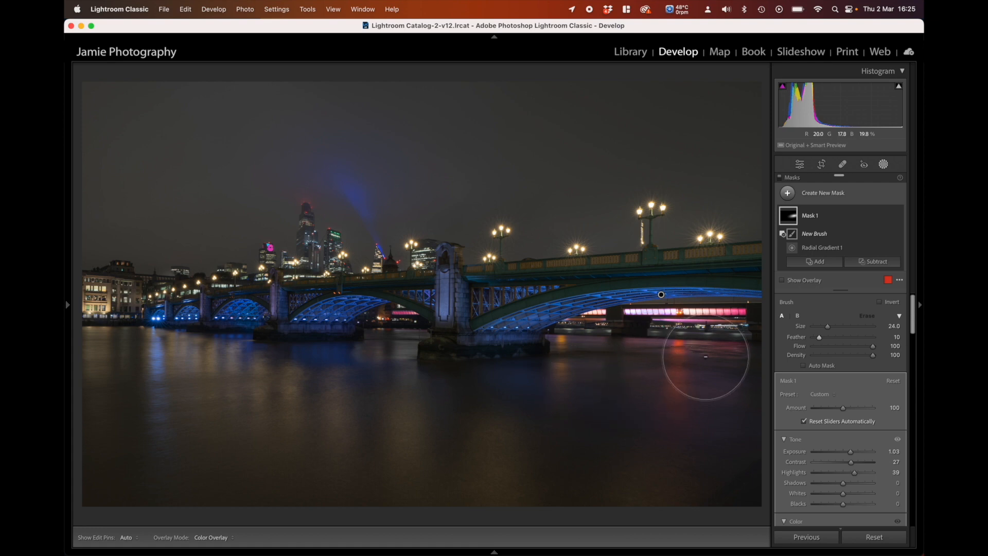
{"action": "key", "text": "h"}
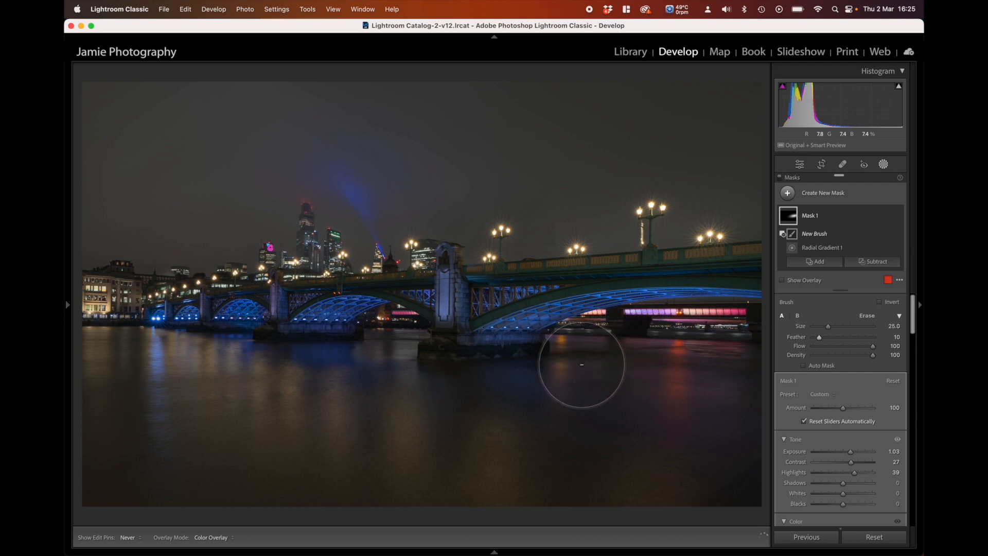
{"action": "scroll", "coordinate": [537, 390], "scroll_direction": "up", "scroll_amount": 1}
{"action": "mouse_move", "coordinate": [537, 391]}
{"action": "left_mouse_down"}
{"action": "mouse_move", "coordinate": [397, 400]}
{"action": "mouse_move", "coordinate": [443, 366]}
{"action": "left_mouse_up"}
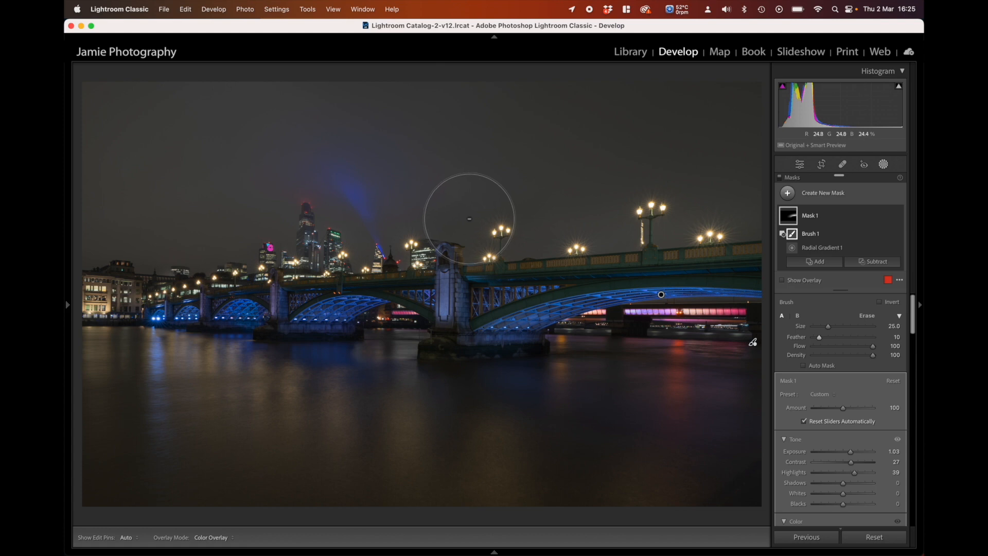
{"action": "key", "text": "h"}
{"action": "key", "text": "h"}
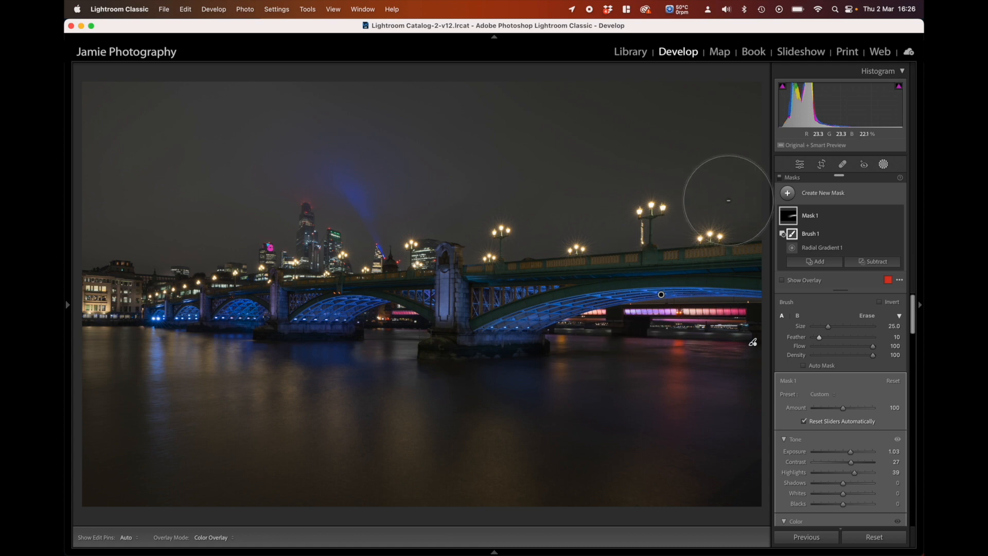
Add a wide, tilted radial gradient mask over the distant arches with Exposure 0.89, Contrast 19 and Highlights 20.
{"action": "left_click", "coordinate": [829, 193]}
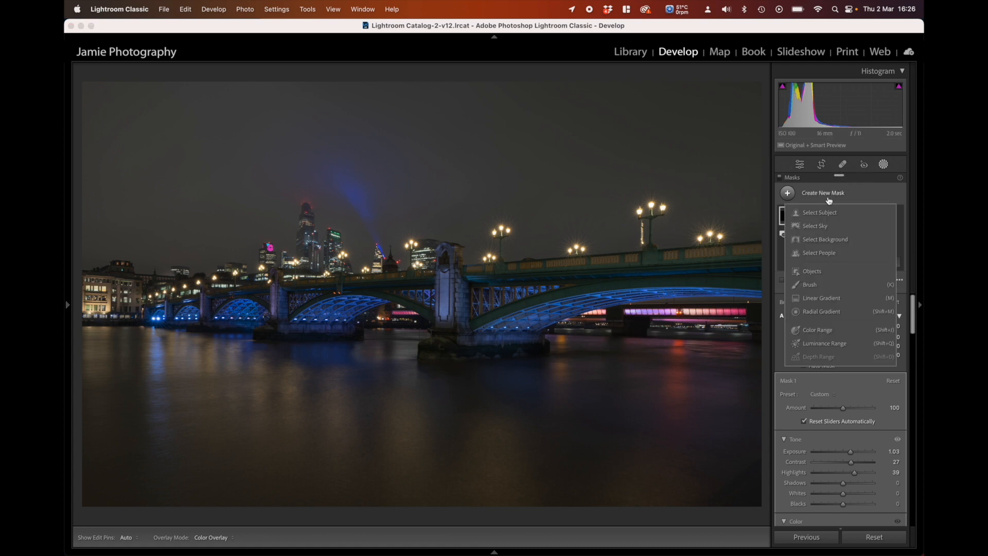
{"action": "left_click", "coordinate": [814, 311]}
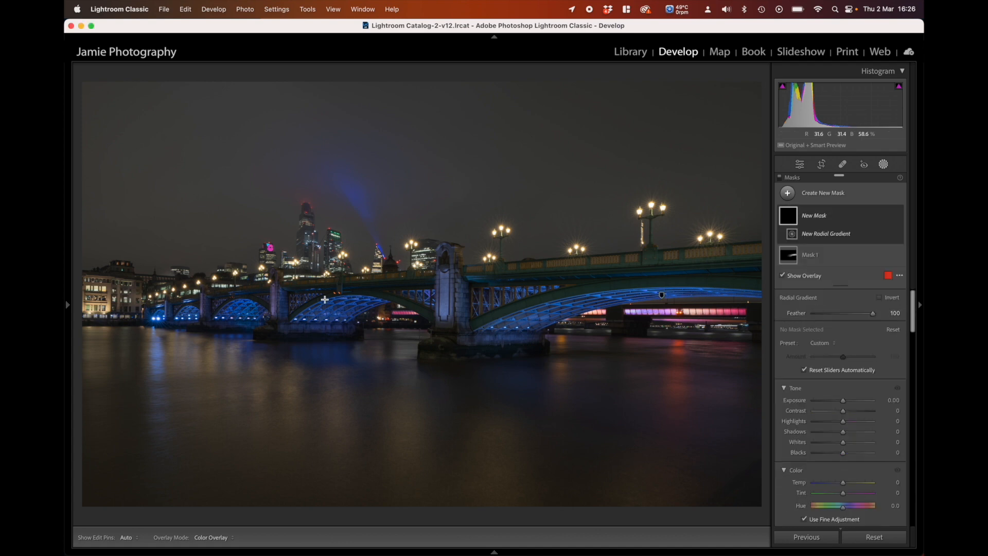
{"action": "left_click_drag", "start_coordinate": [291, 303], "coordinate": [340, 310]}
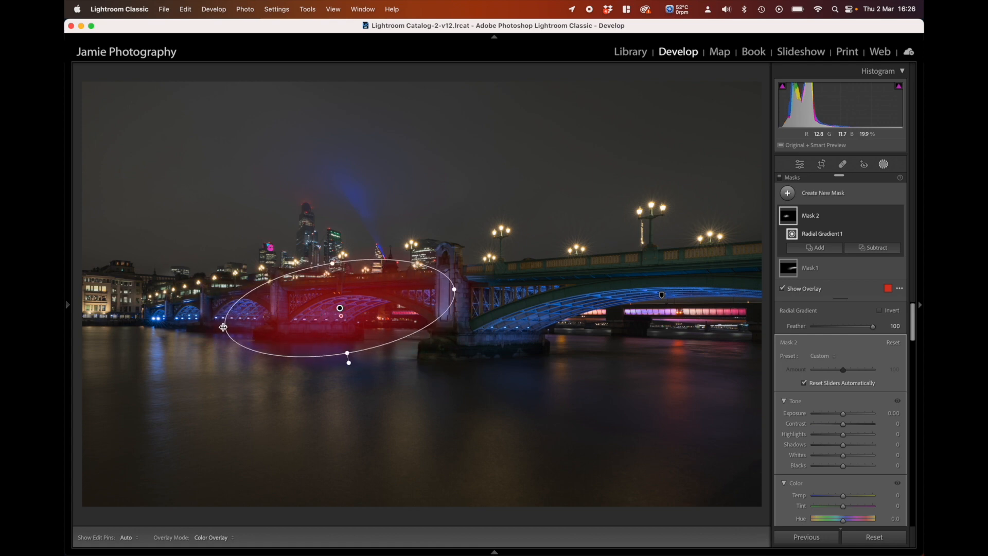
{"action": "left_click_drag", "start_coordinate": [221, 327], "coordinate": [122, 325]}
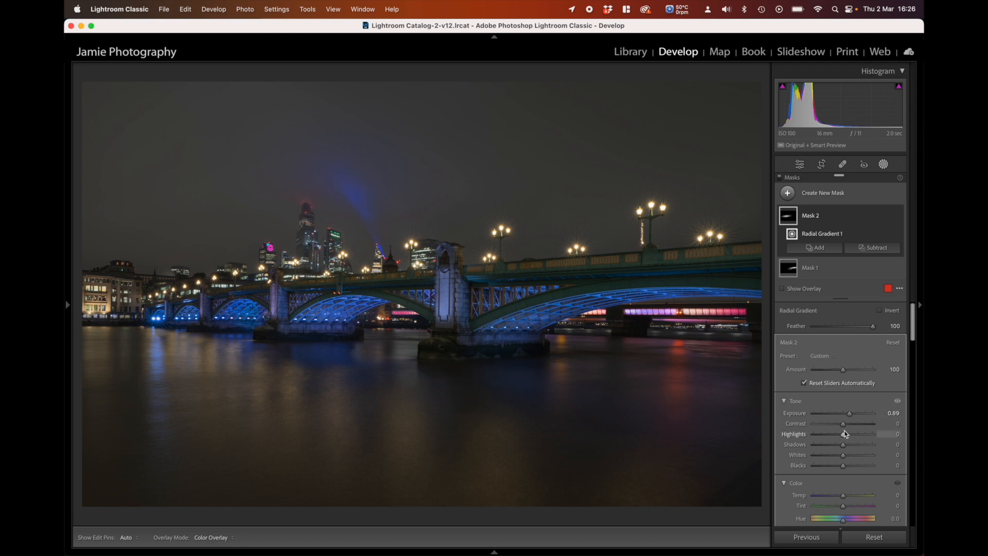
{"action": "left_click_drag", "start_coordinate": [842, 423], "coordinate": [846, 424]}
{"action": "left_click_drag", "start_coordinate": [844, 437], "coordinate": [850, 437]}
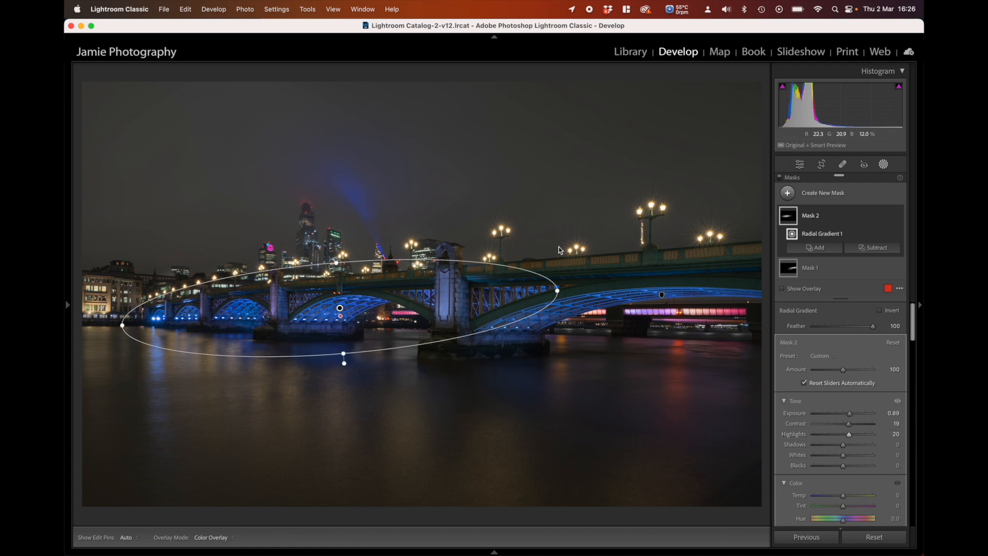
Subtract the areas around the distant arches from Mask 2 using a brush of Size 21, starting at the riverside buildings.
{"action": "left_click", "coordinate": [873, 247]}
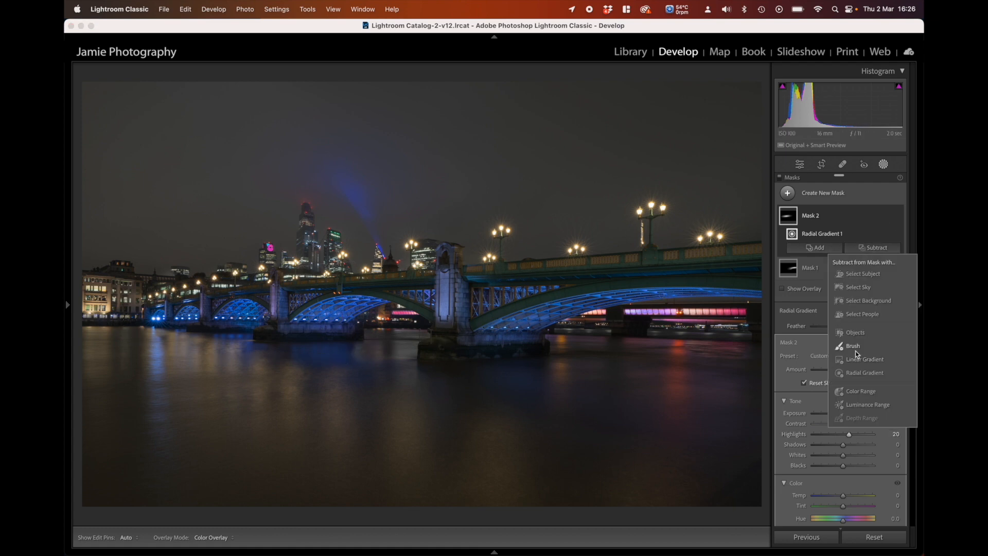
{"action": "left_click", "coordinate": [854, 347]}
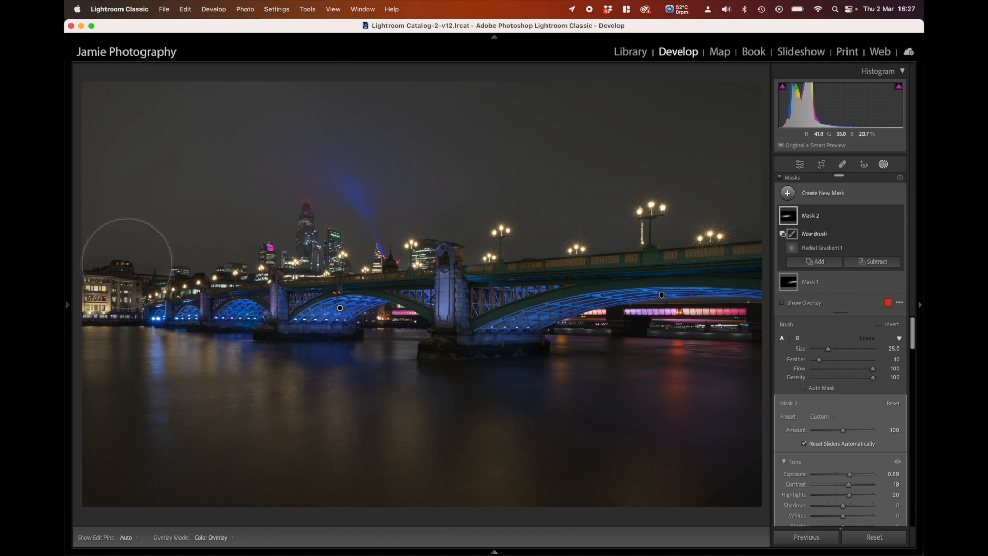
{"action": "scroll", "coordinate": [131, 271], "scroll_direction": "down", "scroll_amount": 4}
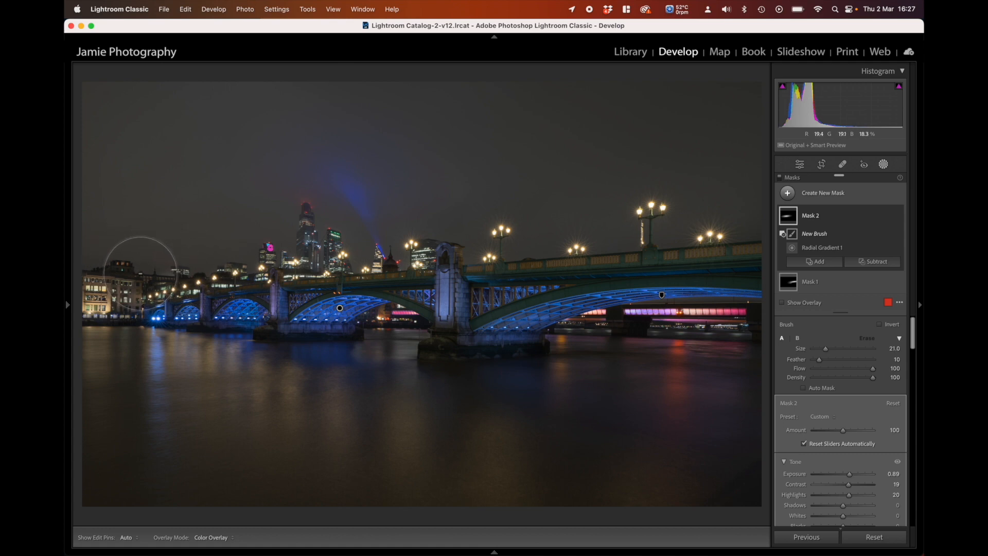
{"action": "mouse_move", "coordinate": [140, 273]}
{"action": "left_mouse_down"}
{"action": "mouse_move", "coordinate": [204, 243]}
{"action": "mouse_move", "coordinate": [212, 260]}
{"action": "left_mouse_up"}
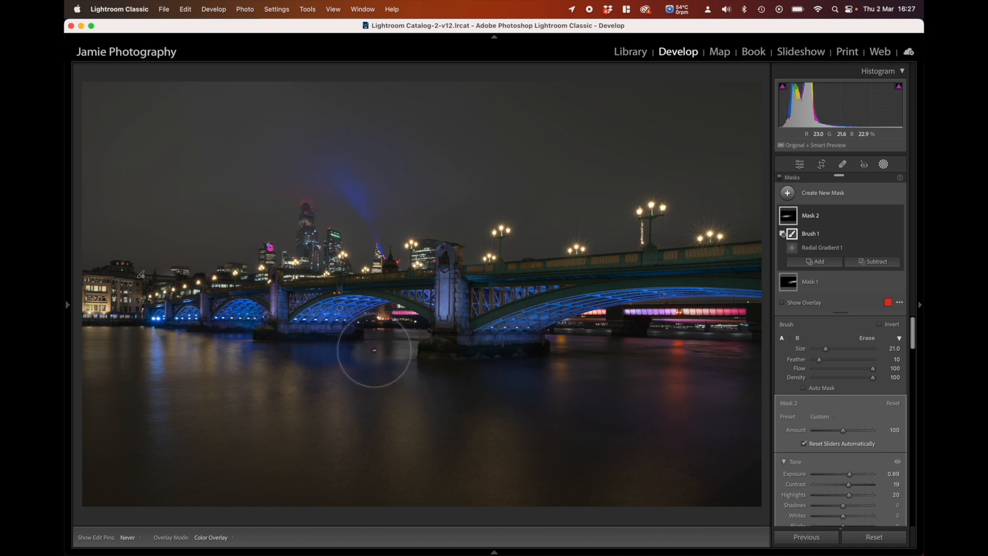
{"action": "key", "text": "h"}
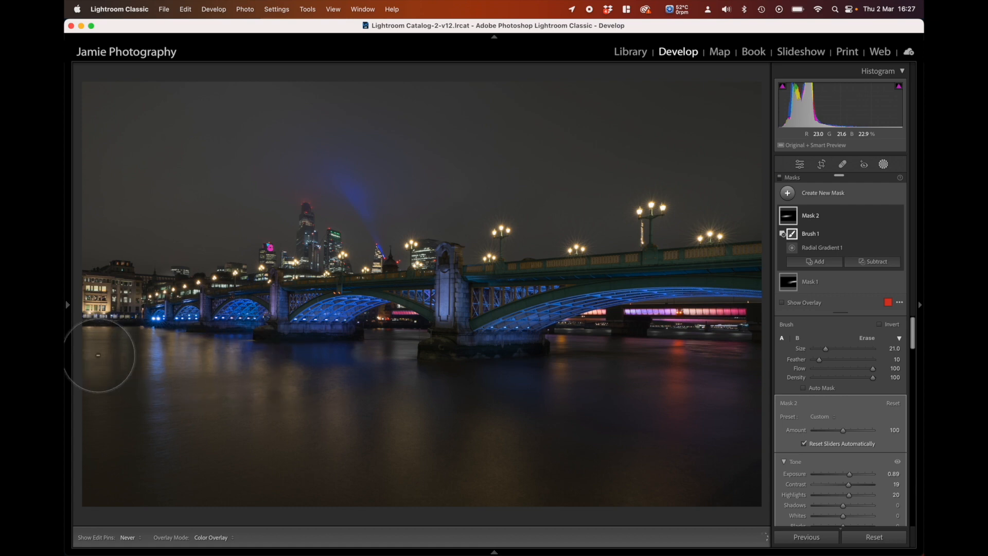
{"action": "key", "text": "h"}
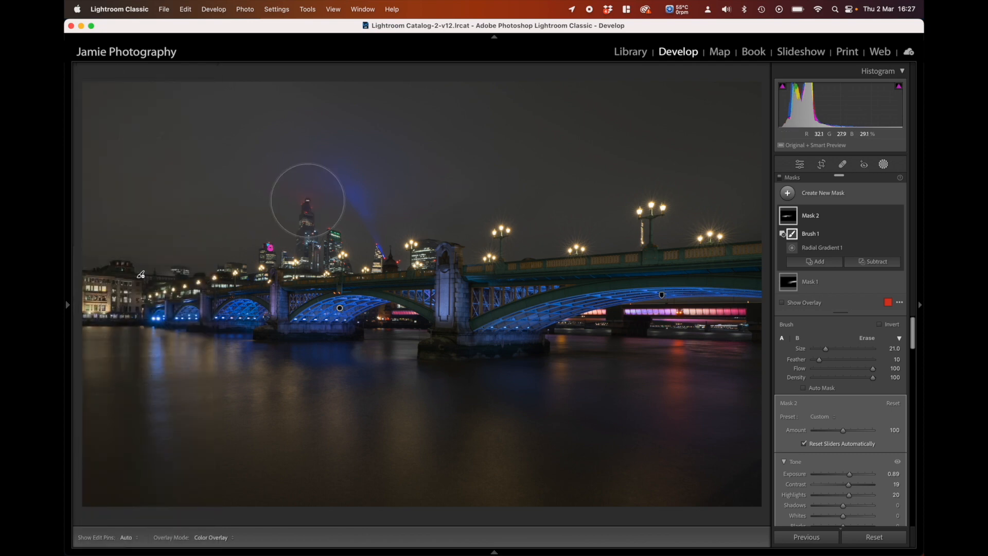
{"action": "scroll", "coordinate": [468, 193], "scroll_direction": "down", "scroll_amount": 2}
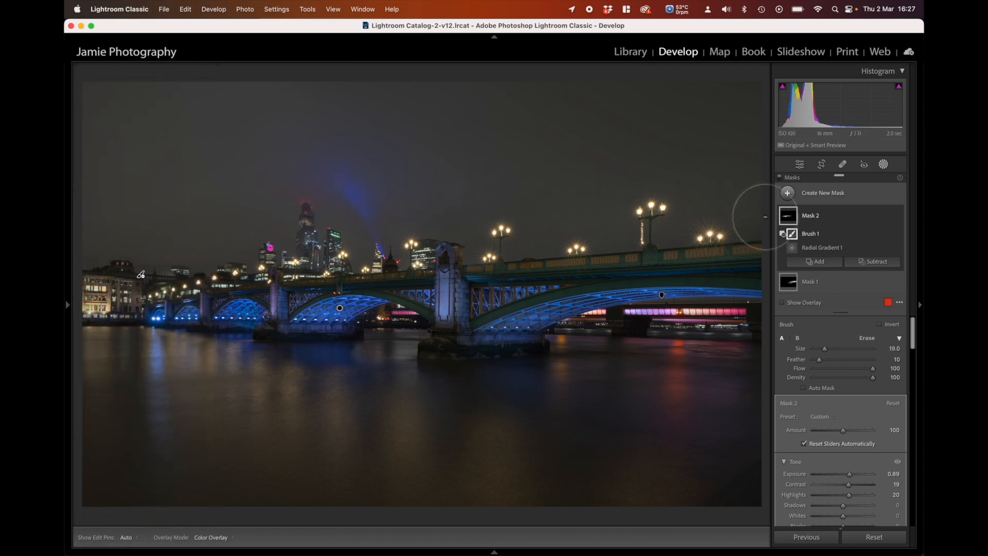
{"action": "mouse_move", "coordinate": [790, 222]}
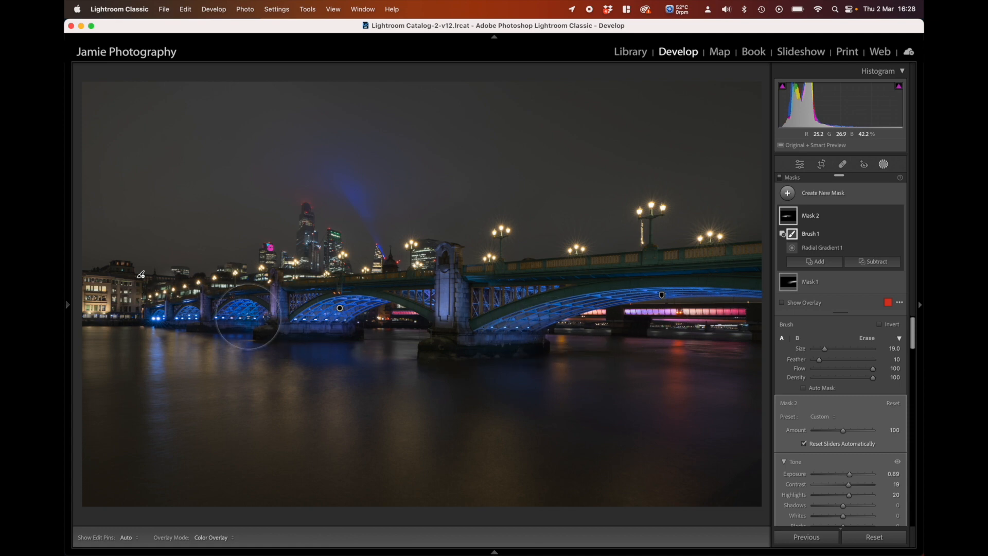
Cool the near arch in Mask 1 by setting Temp to -19, and raise that mask's Exposure slightly.
{"action": "left_click", "coordinate": [662, 296]}
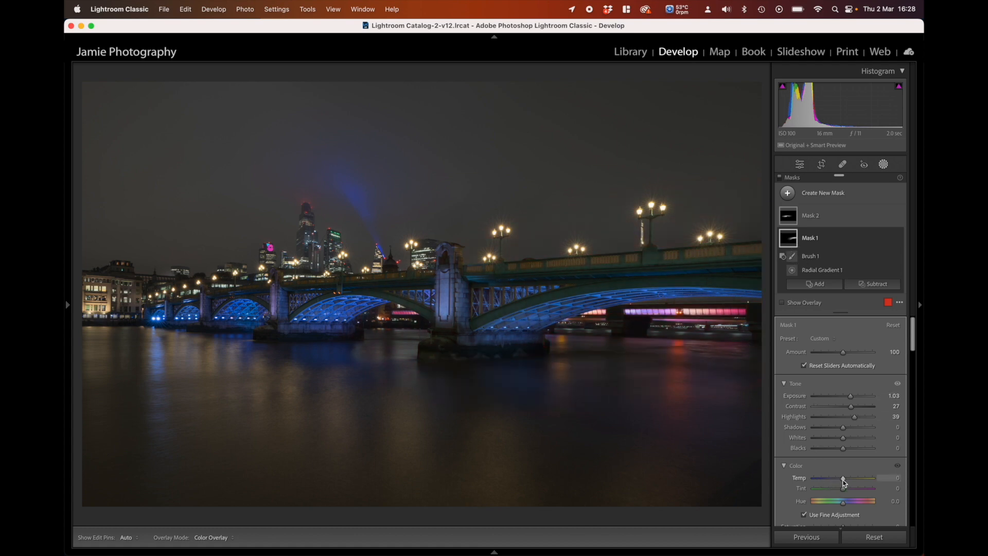
{"action": "left_click_drag", "start_coordinate": [843, 483], "coordinate": [838, 484]}
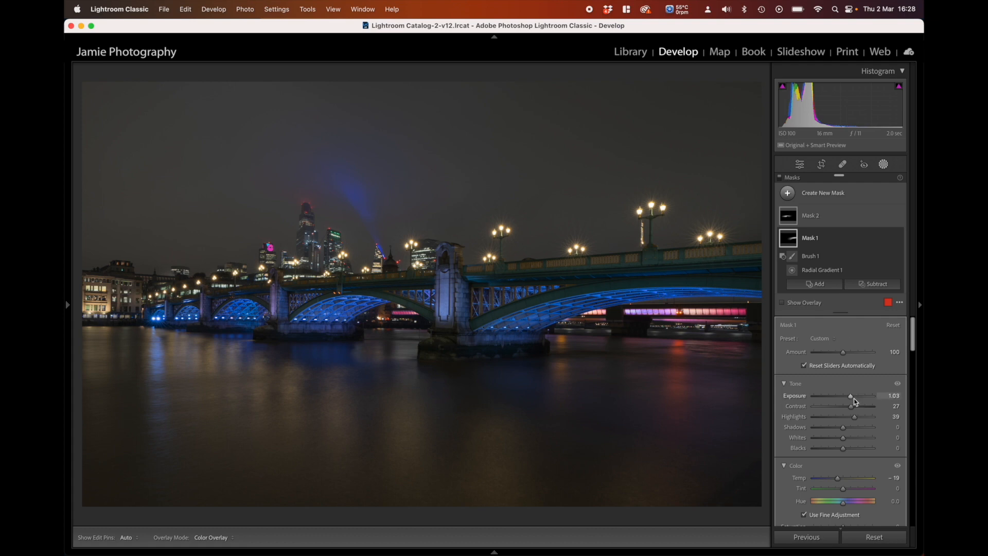
{"action": "left_click_drag", "start_coordinate": [851, 398], "coordinate": [853, 399]}
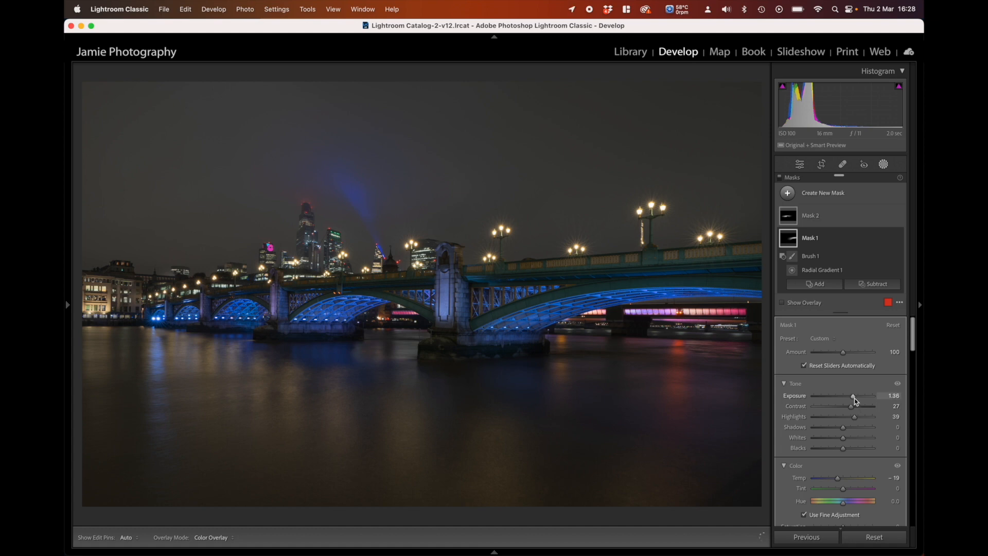
{"action": "left_click_drag", "start_coordinate": [854, 398], "coordinate": [855, 397]}
Set Clarity to 20 on the near-arch Mask 1 and to 18 on the distant-arches Mask 2.
{"action": "scroll", "coordinate": [811, 372], "scroll_direction": "down", "scroll_amount": 3}
{"action": "scroll", "coordinate": [808, 369], "scroll_direction": "down", "scroll_amount": 5}
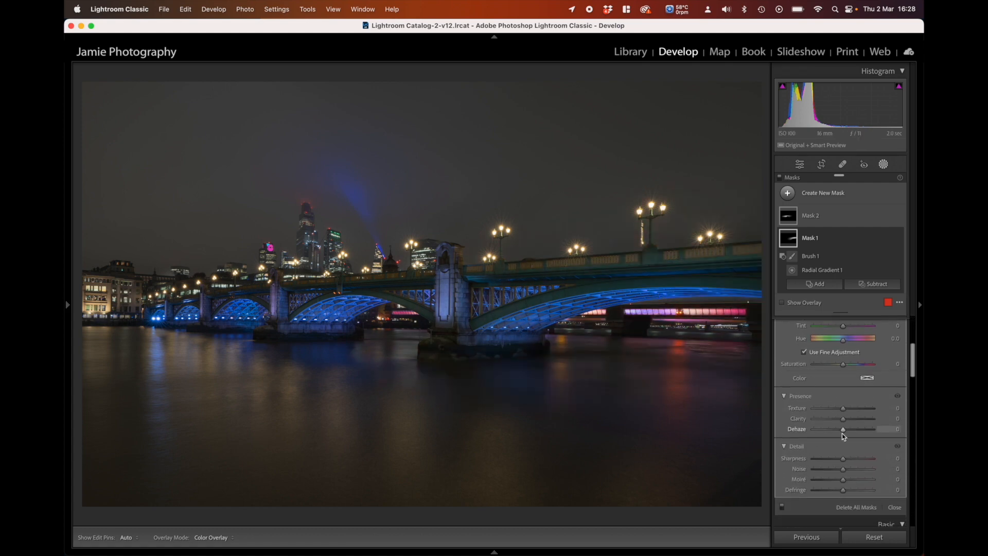
{"action": "left_click", "coordinate": [850, 420]}
{"action": "left_click_drag", "start_coordinate": [850, 420], "coordinate": [848, 421]}
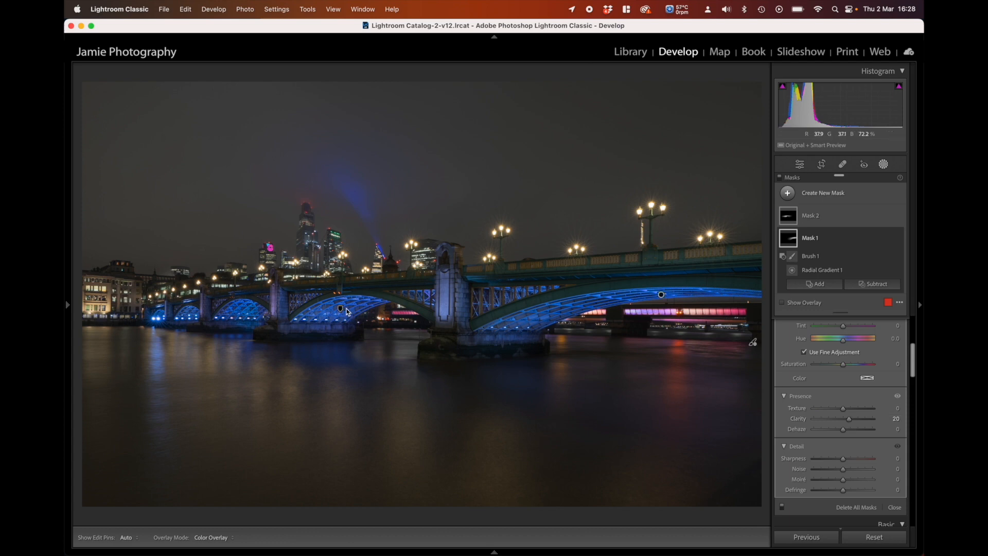
{"action": "left_click", "coordinate": [341, 308]}
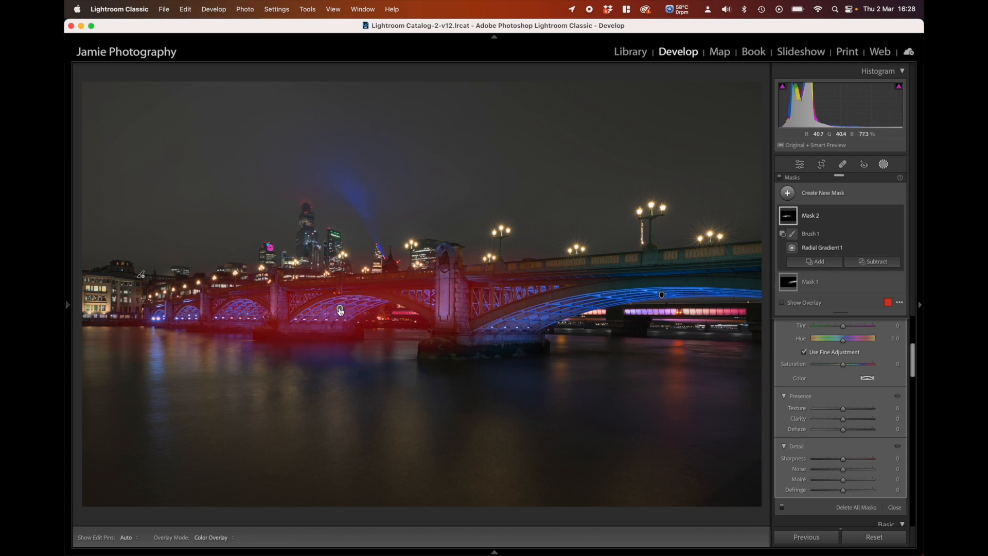
{"action": "left_click", "coordinate": [850, 419]}
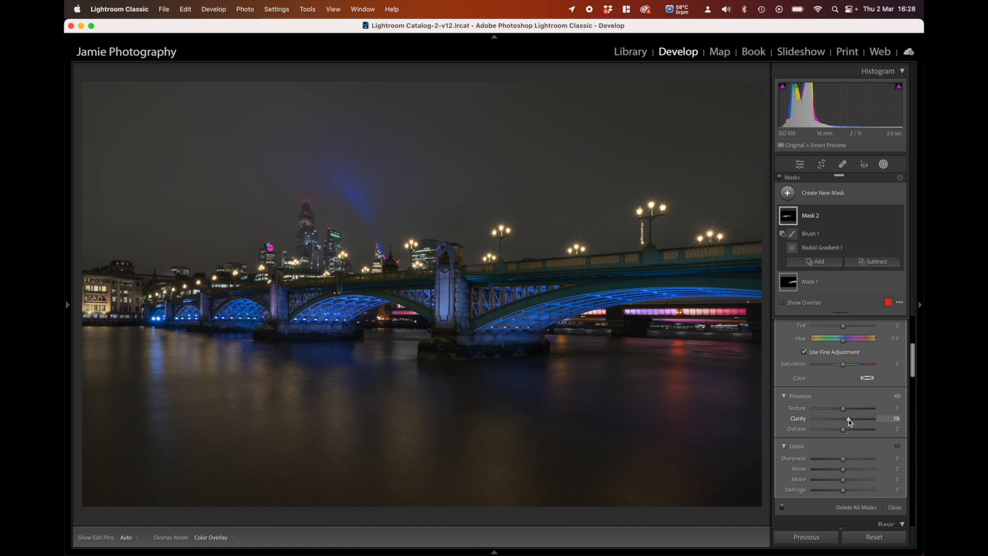
{"action": "left_click_drag", "start_coordinate": [849, 422], "coordinate": [848, 422]}
Create a new brush mask with the brush's Feather at 100 and its Flow reduced to roughly a third.
{"action": "left_click", "coordinate": [824, 195]}
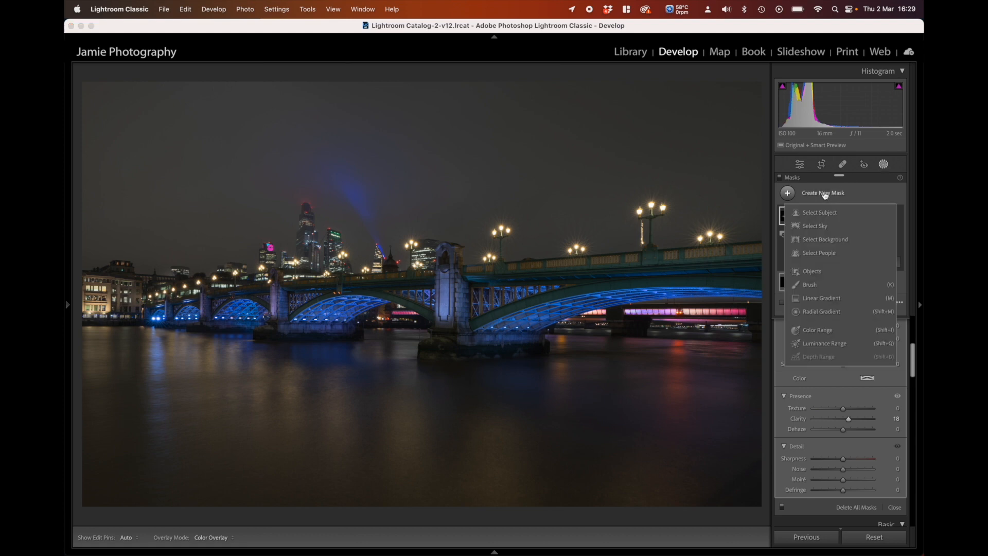
{"action": "left_click", "coordinate": [815, 286]}
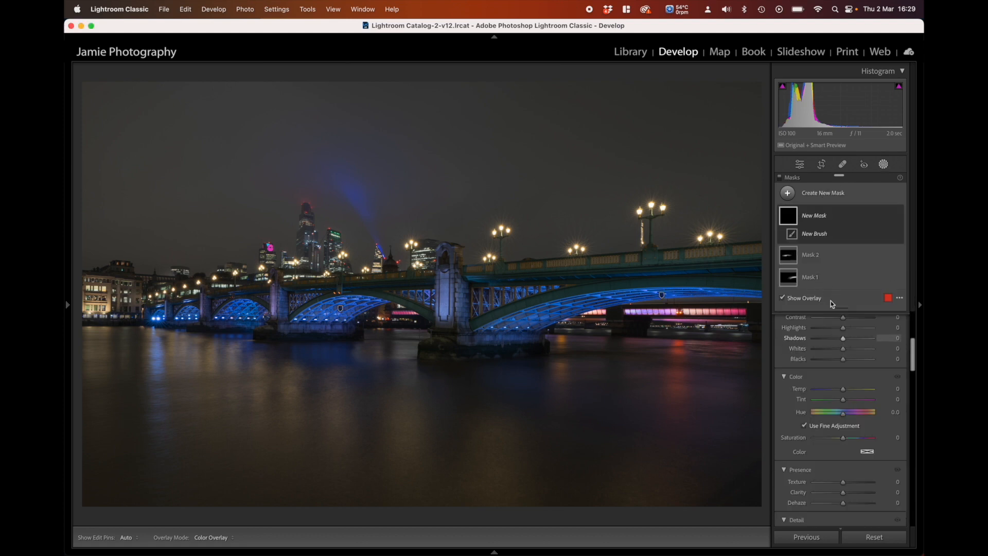
{"action": "scroll", "coordinate": [828, 373], "scroll_direction": "up", "scroll_amount": 5}
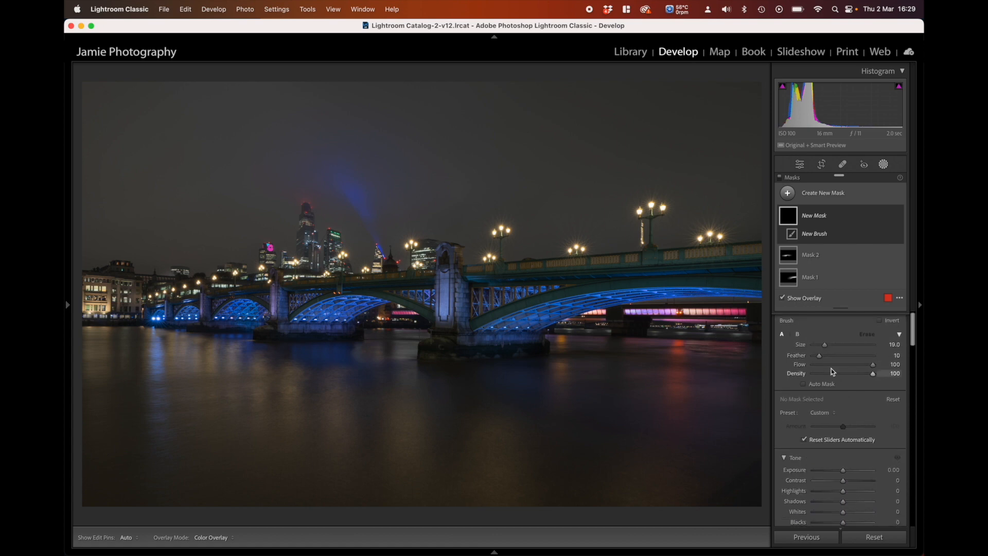
{"action": "left_click_drag", "start_coordinate": [819, 355], "coordinate": [875, 355]}
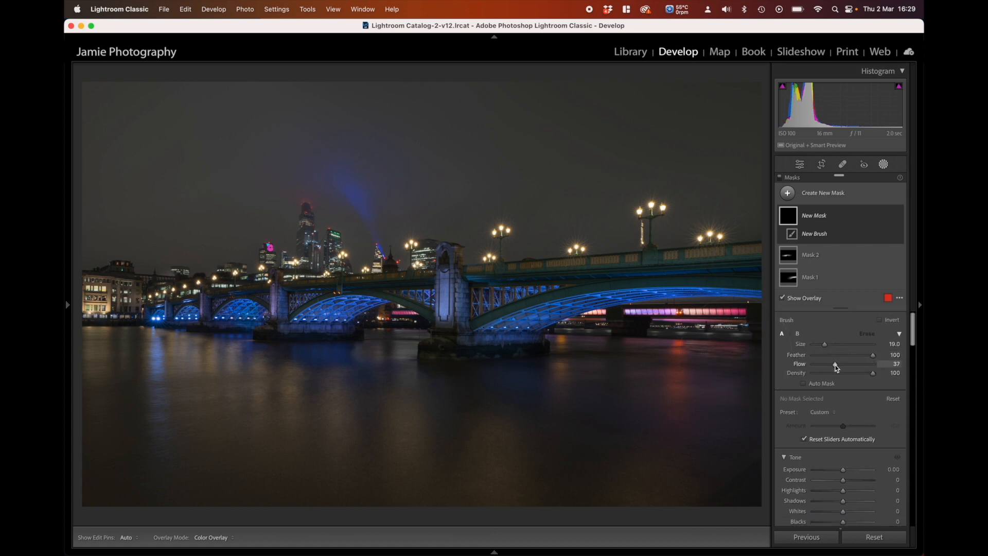
{"action": "left_click_drag", "start_coordinate": [835, 365], "coordinate": [833, 365]}
Set the new brush mask's Exposure to 1.40, Contrast to 30, Highlights to 18 and Shadows to 50.
{"action": "scroll", "coordinate": [831, 396], "scroll_direction": "down", "scroll_amount": 1}
{"action": "scroll", "coordinate": [830, 396], "scroll_direction": "down", "scroll_amount": 5}
{"action": "left_click_drag", "start_coordinate": [843, 379], "coordinate": [853, 383]}
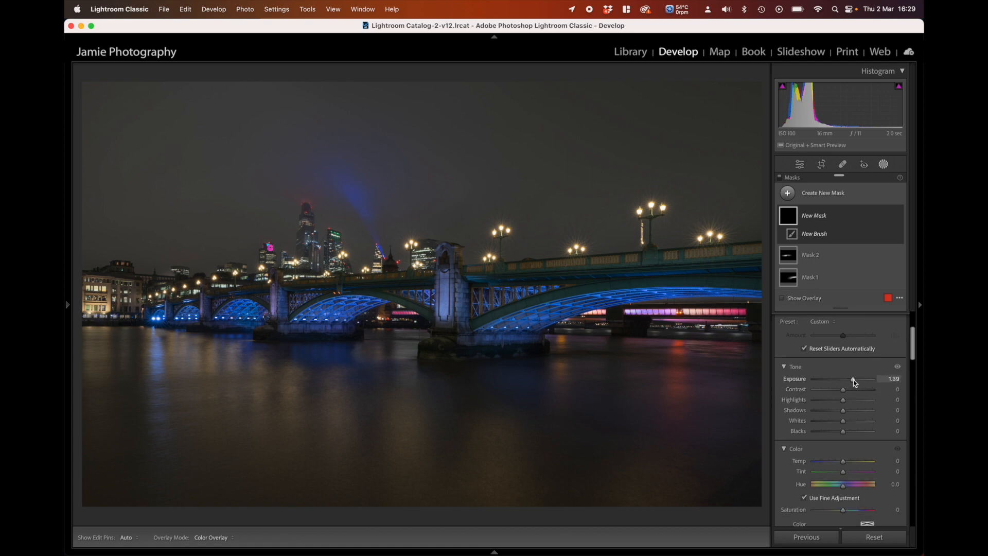
{"action": "left_click", "coordinate": [895, 379]}
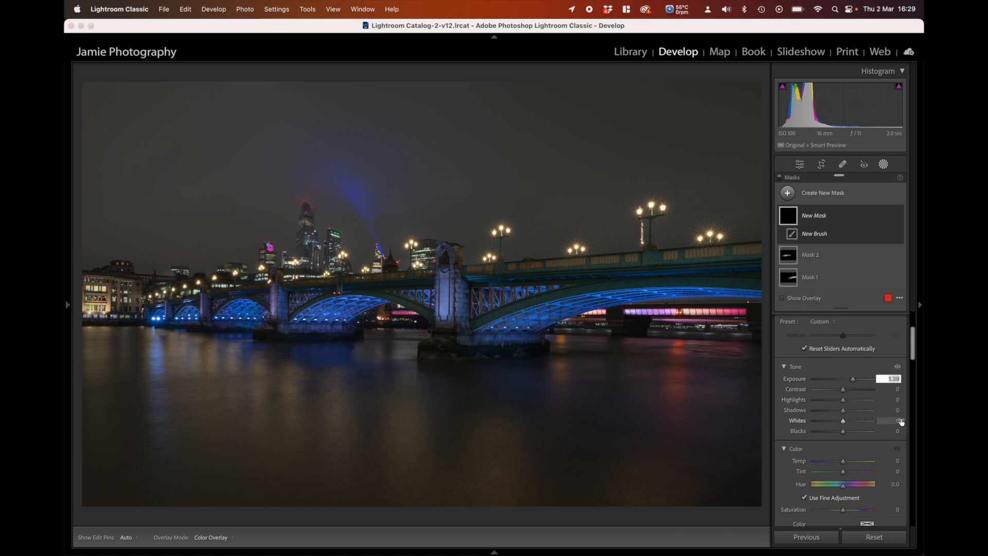
{"action": "key", "text": "Up"}
{"action": "key", "text": "Return"}
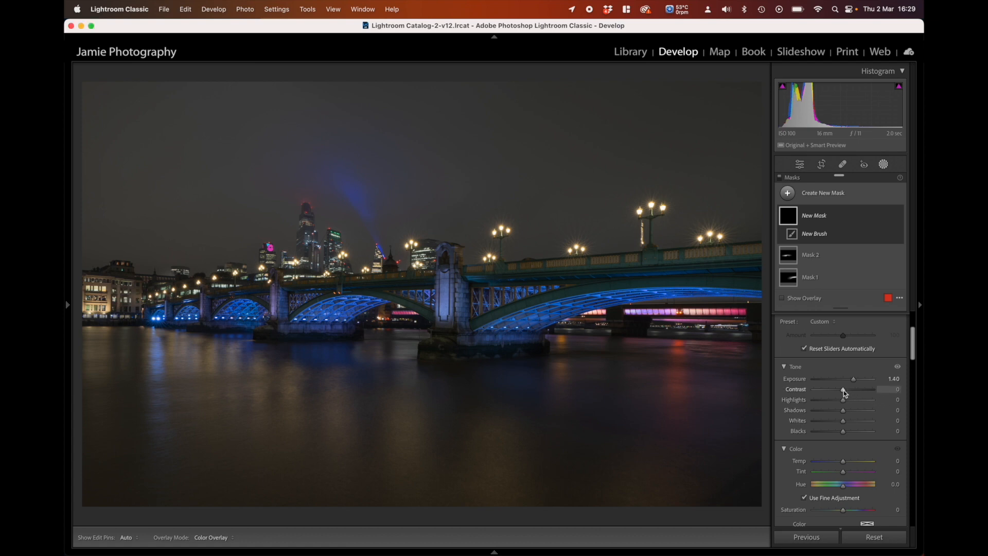
{"action": "left_click_drag", "start_coordinate": [845, 390], "coordinate": [850, 390]}
{"action": "left_click_drag", "start_coordinate": [843, 403], "coordinate": [854, 413]}
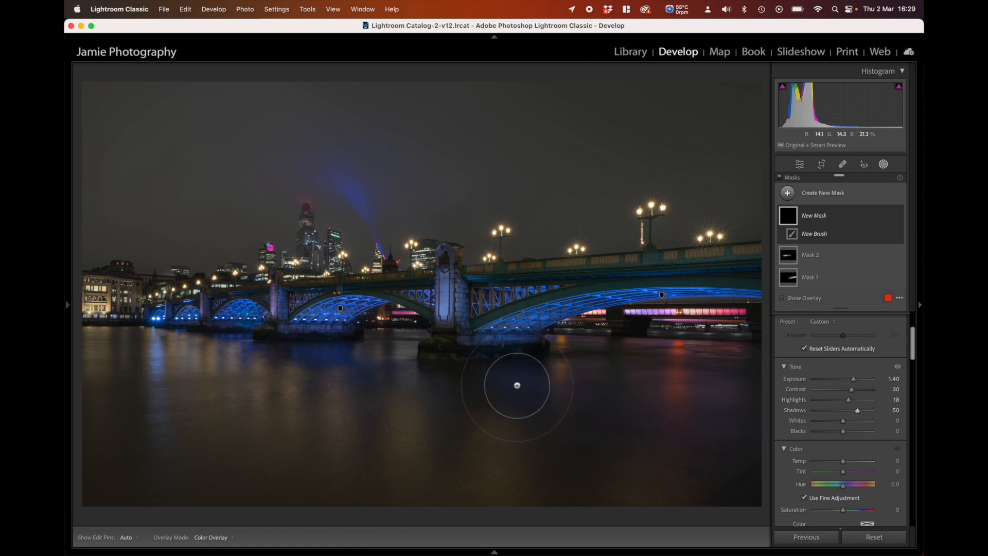
Paint the blue water reflection below the near arch with a smaller brush and set Mask 3's Temp to -55.
{"action": "scroll", "coordinate": [621, 423], "scroll_direction": "down", "scroll_amount": 5}
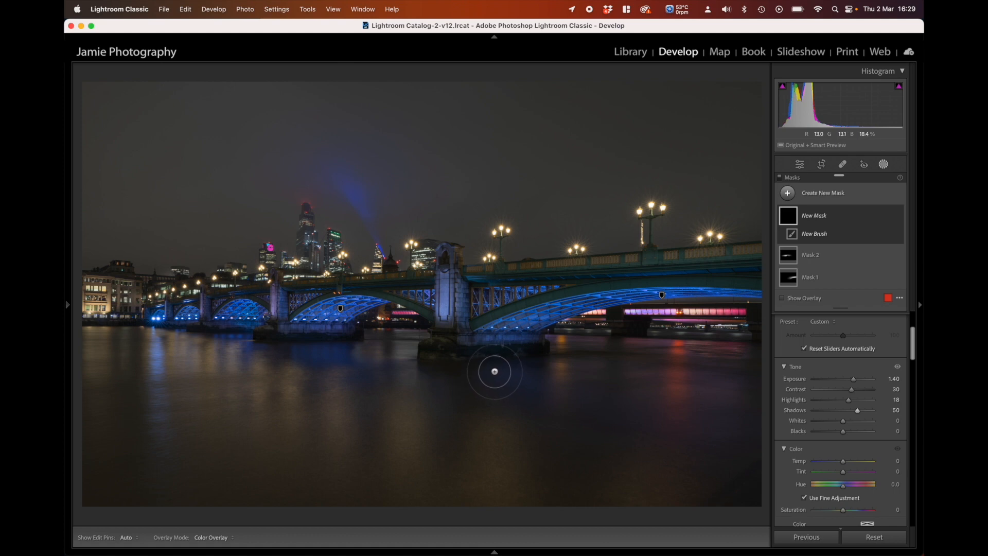
{"action": "mouse_move", "coordinate": [495, 372]}
{"action": "left_mouse_down"}
{"action": "mouse_move", "coordinate": [711, 384]}
{"action": "mouse_move", "coordinate": [558, 385]}
{"action": "mouse_move", "coordinate": [569, 396]}
{"action": "mouse_move", "coordinate": [743, 415]}
{"action": "mouse_move", "coordinate": [738, 398]}
{"action": "mouse_move", "coordinate": [533, 364]}
{"action": "mouse_move", "coordinate": [516, 364]}
{"action": "mouse_move", "coordinate": [700, 396]}
{"action": "mouse_move", "coordinate": [685, 403]}
{"action": "mouse_move", "coordinate": [522, 377]}
{"action": "left_mouse_up"}
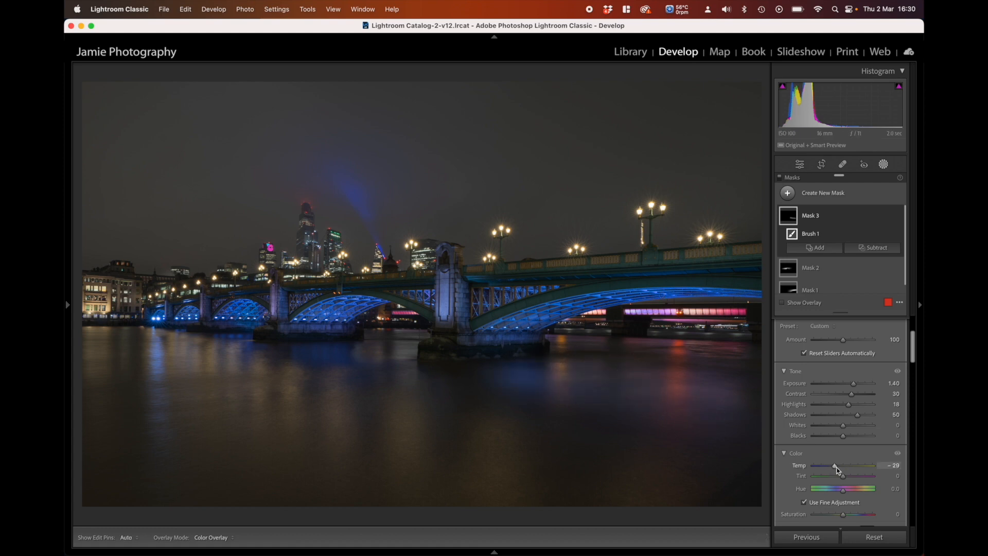
{"action": "left_click_drag", "start_coordinate": [838, 469], "coordinate": [835, 467]}
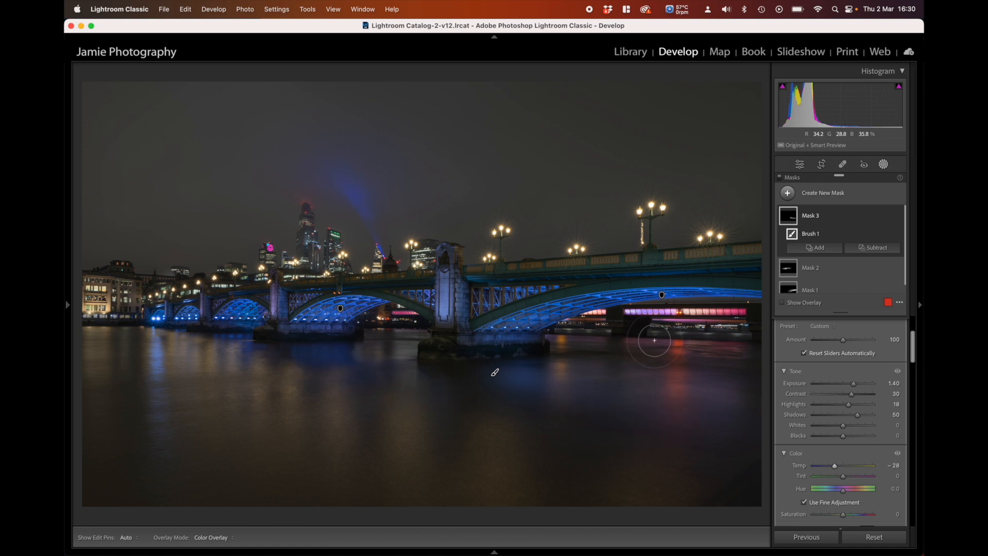
{"action": "key", "text": "h"}
{"action": "key", "text": "h"}
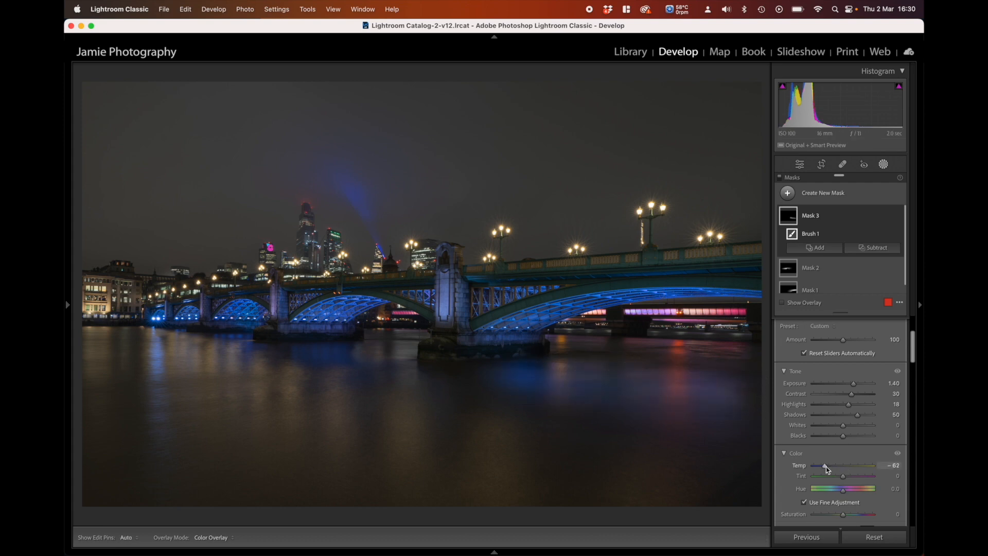
{"action": "left_click_drag", "start_coordinate": [825, 467], "coordinate": [826, 467]}
Create another brush mask with Exposure 1.34, Contrast 23, Highlights 30 and Shadows 51.
{"action": "left_click", "coordinate": [788, 193]}
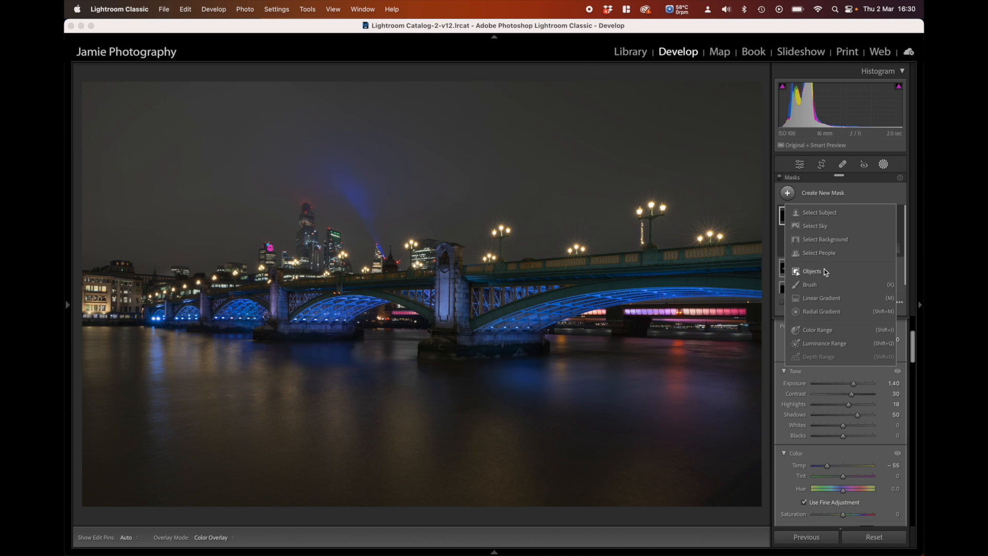
{"action": "left_click", "coordinate": [817, 289]}
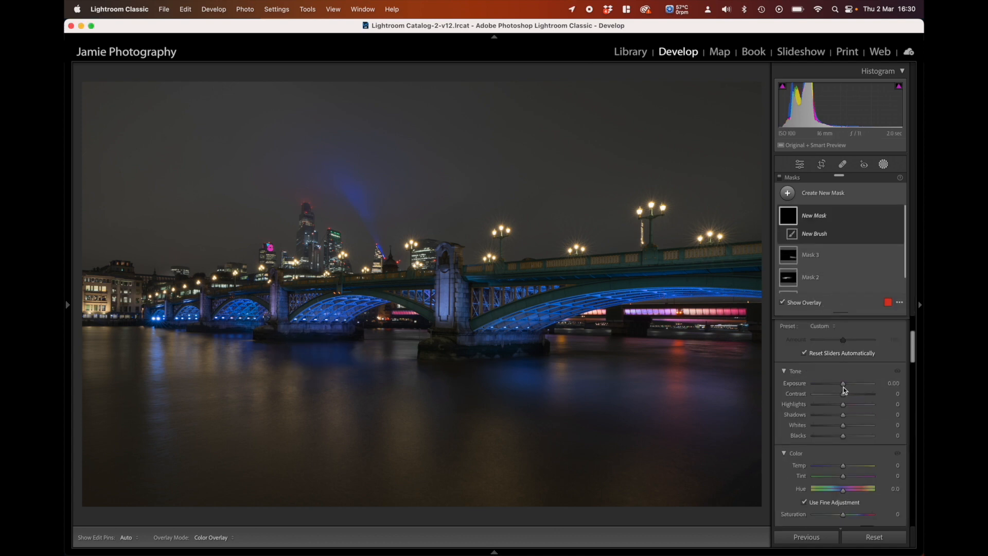
{"action": "mouse_move", "coordinate": [844, 386]}
{"action": "left_mouse_down"}
{"action": "mouse_move", "coordinate": [853, 386]}
{"action": "mouse_move", "coordinate": [850, 399]}
{"action": "left_mouse_up"}
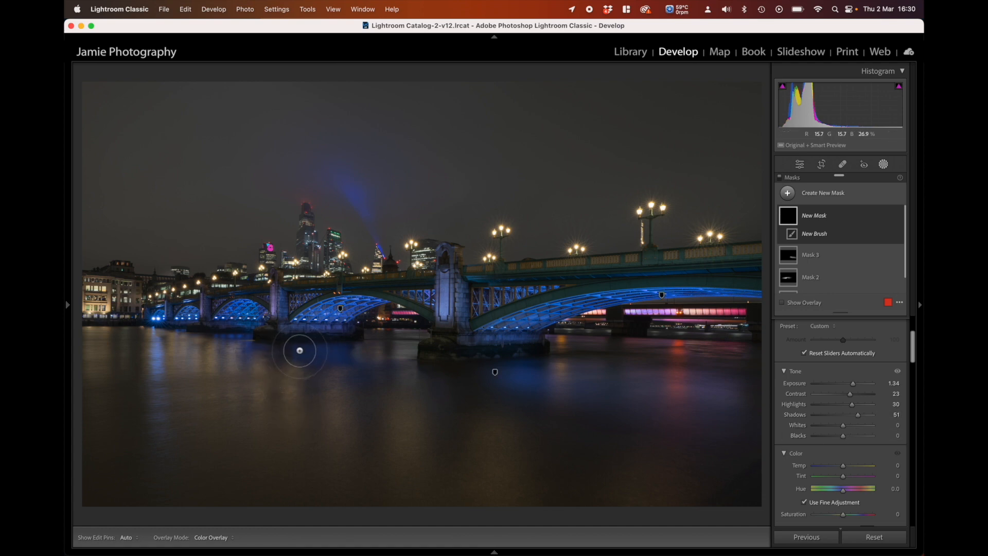
Paint the water reflections below the distant arches with a progressively smaller brush and set Mask 4's Temp to -21.
{"action": "scroll", "coordinate": [299, 350], "scroll_direction": "down", "scroll_amount": 1}
{"action": "key", "text": "h"}
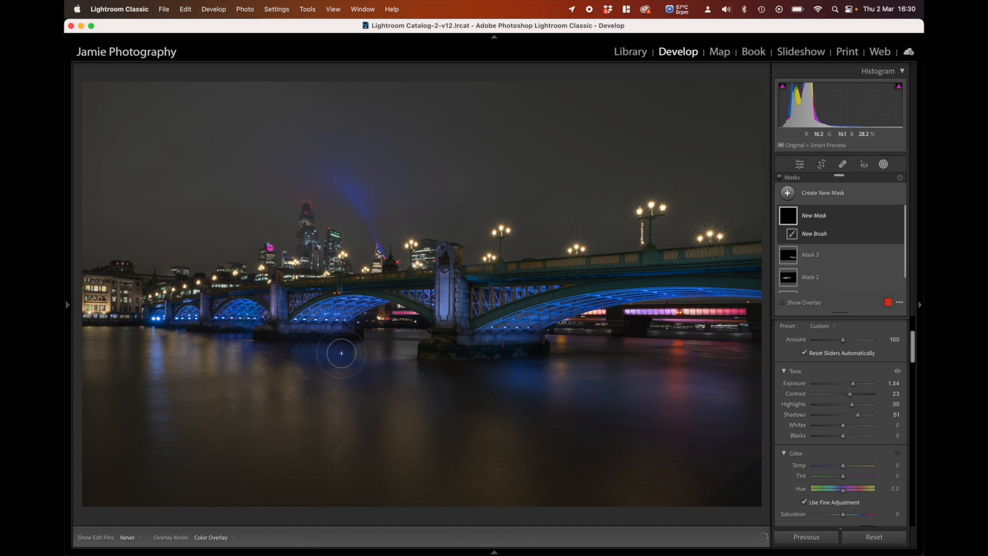
{"action": "mouse_move", "coordinate": [377, 360]}
{"action": "left_mouse_down"}
{"action": "mouse_move", "coordinate": [345, 357]}
{"action": "mouse_move", "coordinate": [365, 352]}
{"action": "mouse_move", "coordinate": [372, 379]}
{"action": "left_mouse_up"}
{"action": "mouse_move", "coordinate": [253, 343]}
{"action": "left_mouse_down"}
{"action": "mouse_move", "coordinate": [233, 336]}
{"action": "mouse_move", "coordinate": [256, 346]}
{"action": "mouse_move", "coordinate": [243, 334]}
{"action": "mouse_move", "coordinate": [170, 325]}
{"action": "left_mouse_up"}
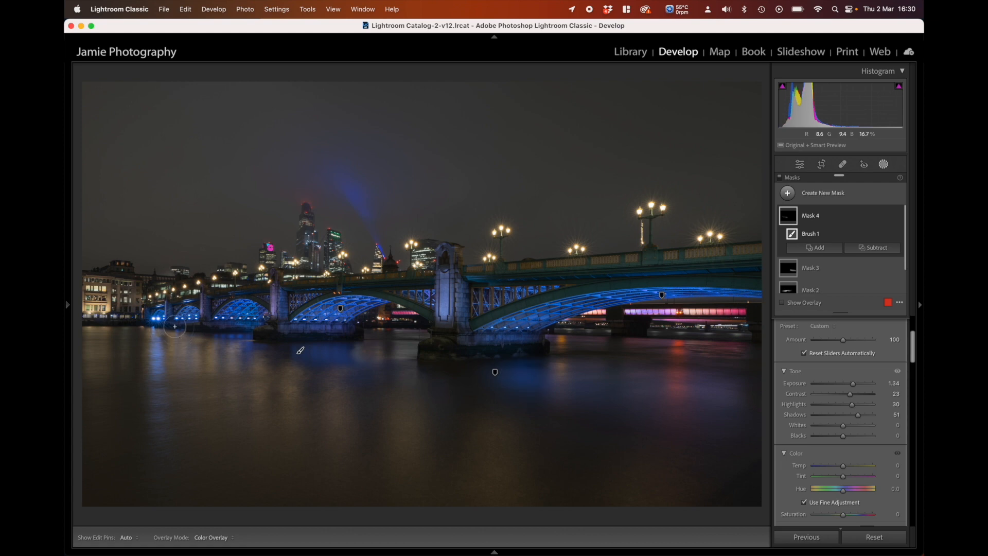
{"action": "scroll", "coordinate": [317, 354], "scroll_direction": "down", "scroll_amount": 3}
{"action": "scroll", "coordinate": [319, 350], "scroll_direction": "up", "scroll_amount": 3}
{"action": "left_click_drag", "start_coordinate": [842, 466], "coordinate": [835, 467]}
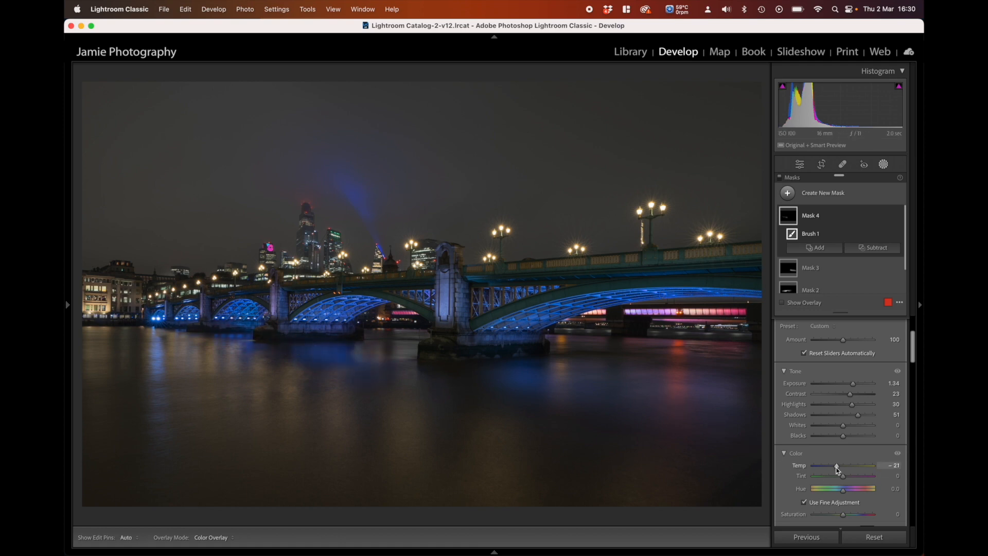
Create a further brush mask with Exposure 1.23, Contrast 27, Highlights 40 and Shadows 56.
{"action": "mouse_move", "coordinate": [784, 286]}
{"action": "left_click", "coordinate": [822, 200]}
{"action": "left_click", "coordinate": [816, 284]}
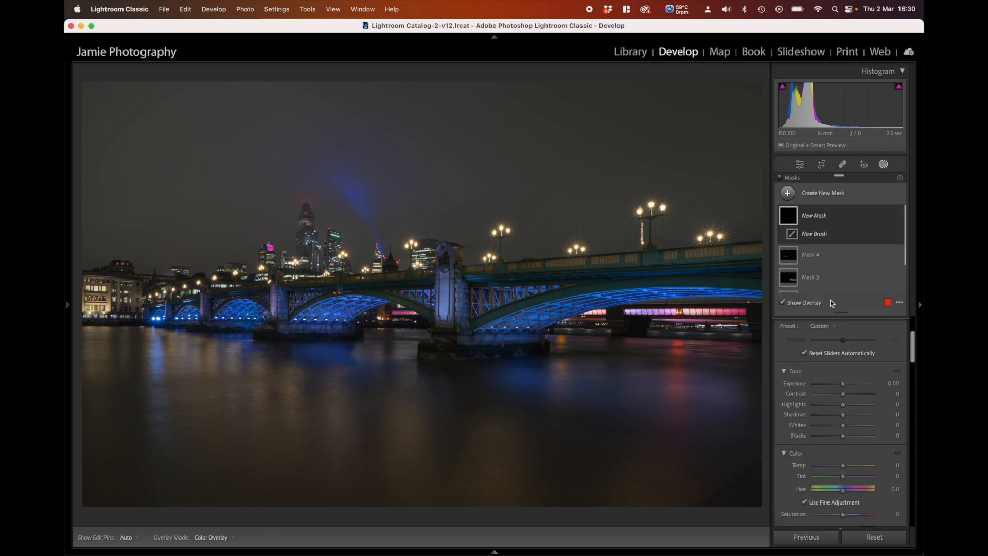
{"action": "left_click_drag", "start_coordinate": [850, 385], "coordinate": [852, 385]}
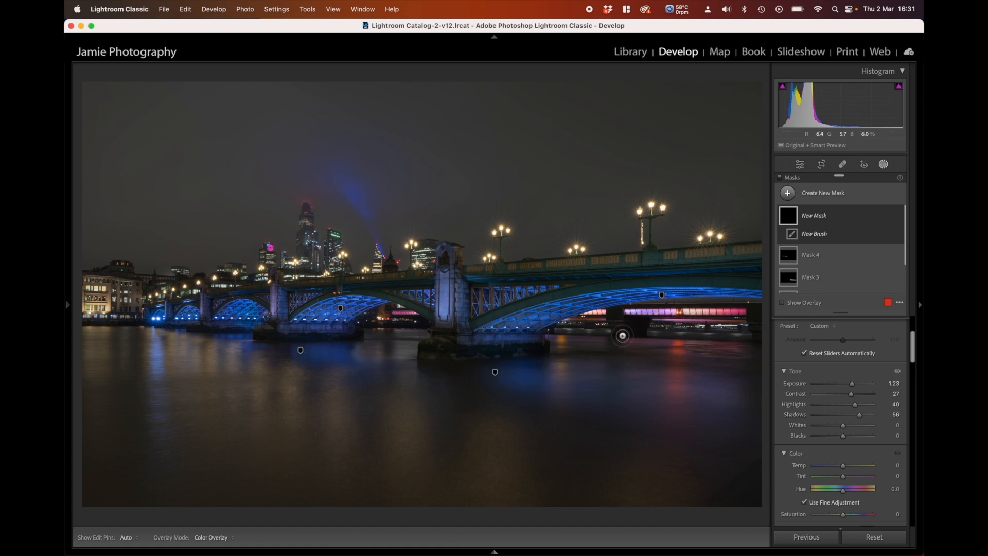
Paint the red and orange reflections under the near arch and set Mask 5's Saturation to 69 and Clarity to 22.
{"action": "mouse_move", "coordinate": [550, 338]}
{"action": "left_mouse_down"}
{"action": "mouse_move", "coordinate": [738, 345]}
{"action": "mouse_move", "coordinate": [561, 339]}
{"action": "mouse_move", "coordinate": [681, 346]}
{"action": "left_mouse_up"}
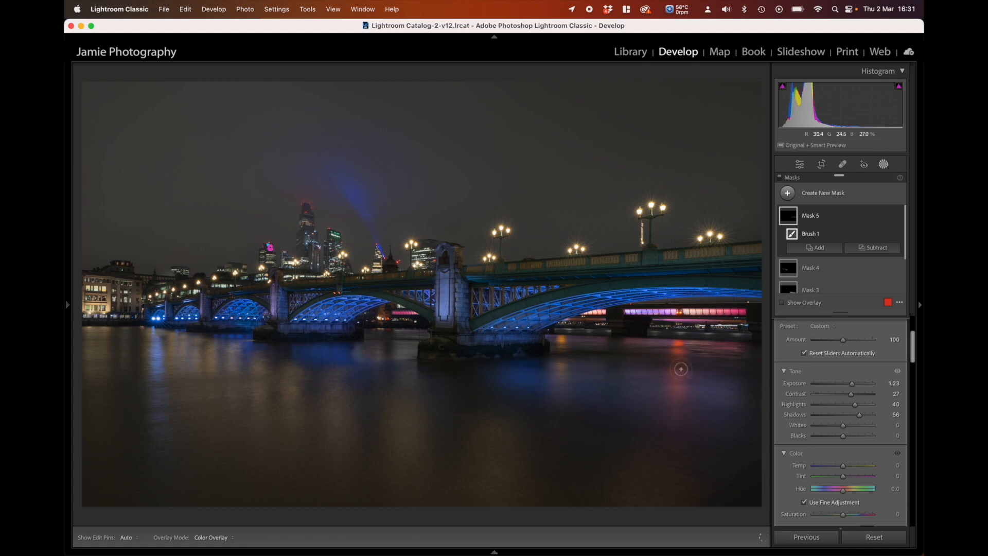
{"action": "mouse_move", "coordinate": [675, 343]}
{"action": "left_mouse_down"}
{"action": "mouse_move", "coordinate": [667, 431]}
{"action": "mouse_move", "coordinate": [684, 408]}
{"action": "mouse_move", "coordinate": [678, 343]}
{"action": "mouse_move", "coordinate": [687, 434]}
{"action": "left_mouse_up"}
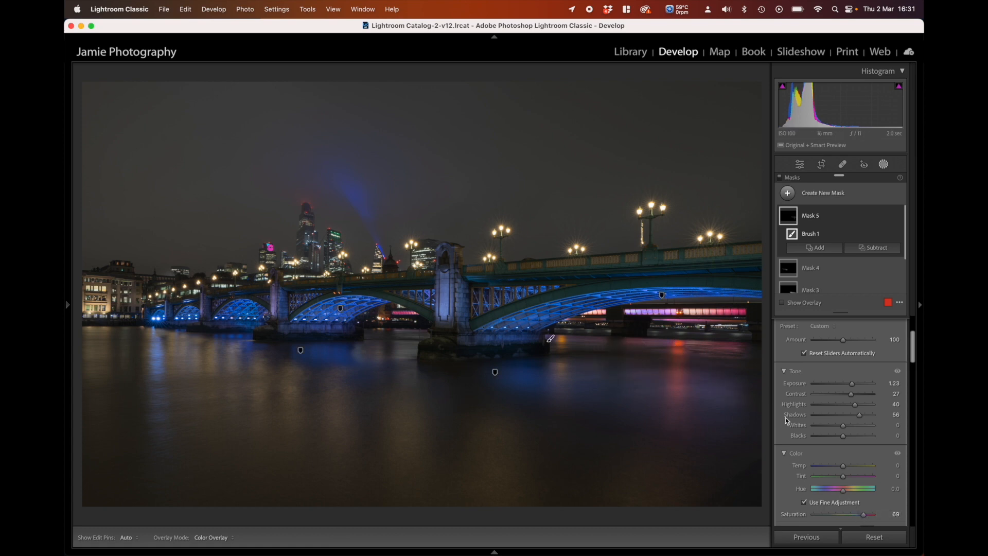
{"action": "scroll", "coordinate": [833, 438], "scroll_direction": "down", "scroll_amount": 6}
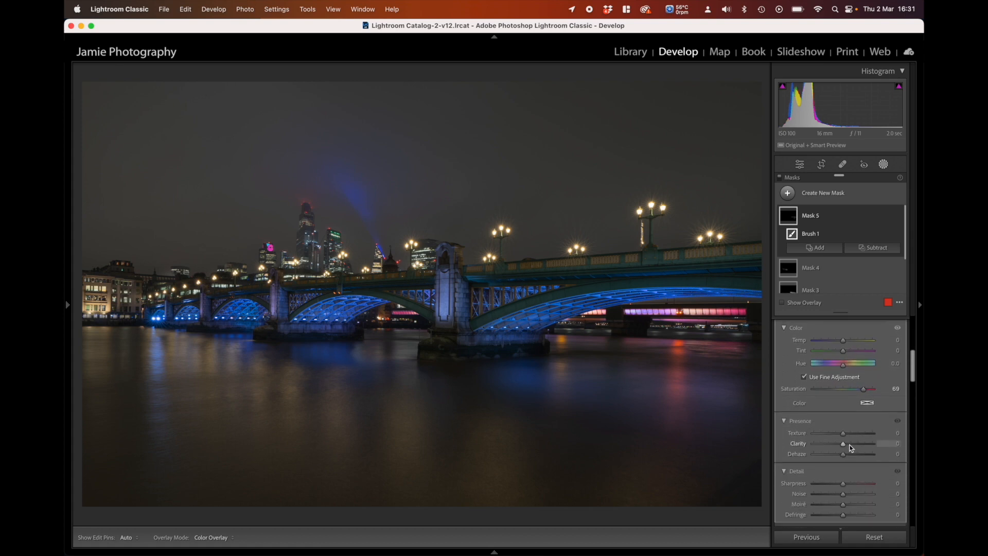
{"action": "left_click", "coordinate": [849, 443]}
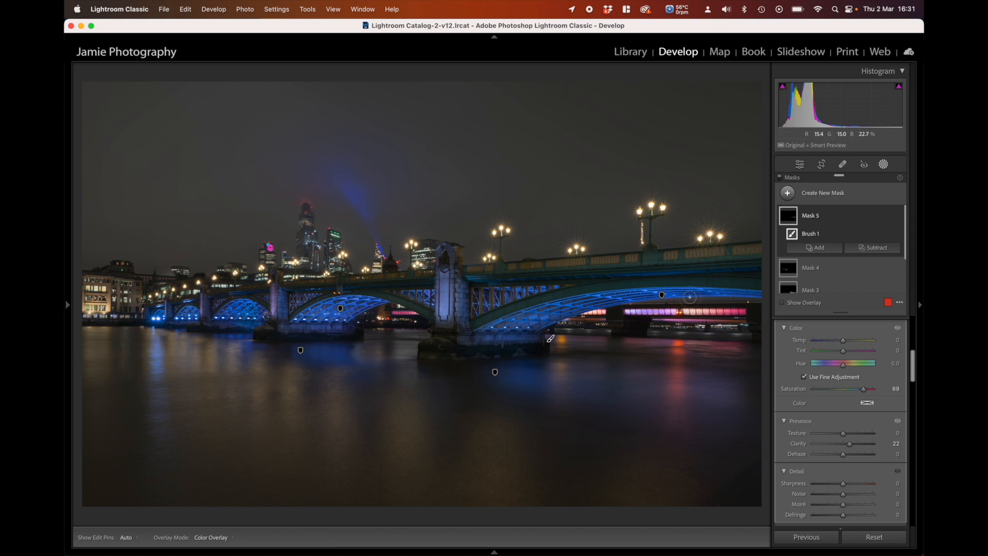
Add a large radial gradient mask over the river beside the distant arches, tilting it down toward the foreground water.
{"action": "left_click", "coordinate": [823, 193]}
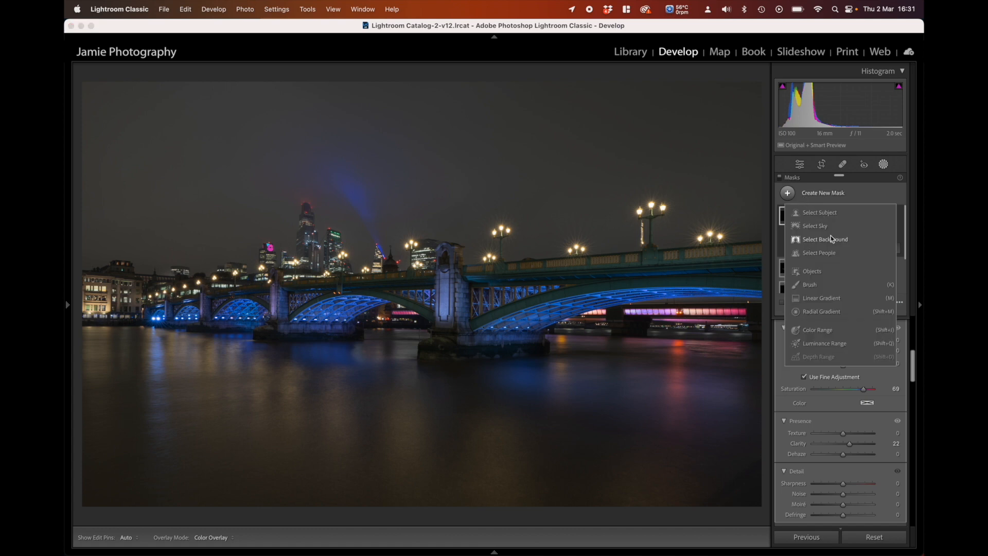
{"action": "left_click", "coordinate": [819, 311]}
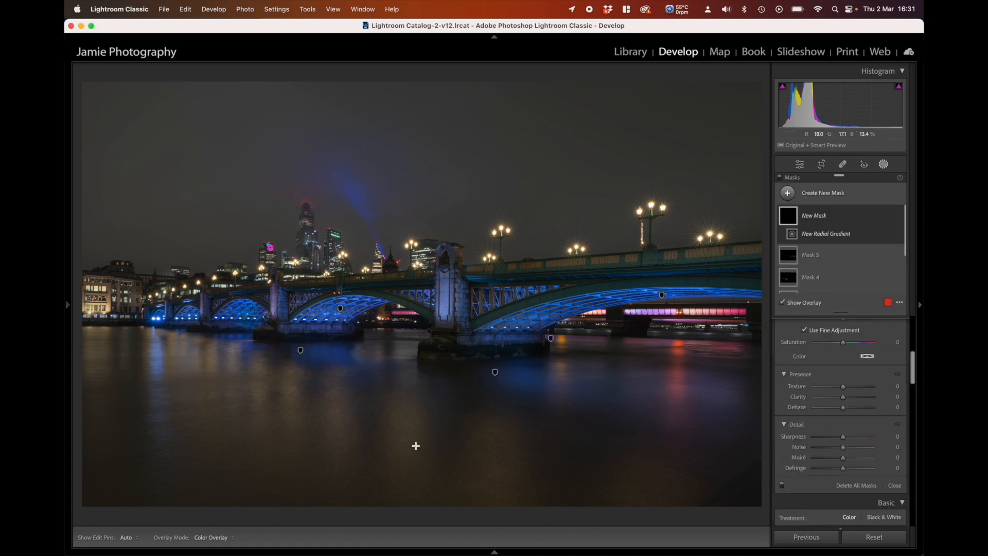
{"action": "left_click_drag", "start_coordinate": [170, 345], "coordinate": [551, 442]}
{"action": "left_click_drag", "start_coordinate": [559, 348], "coordinate": [569, 494]}
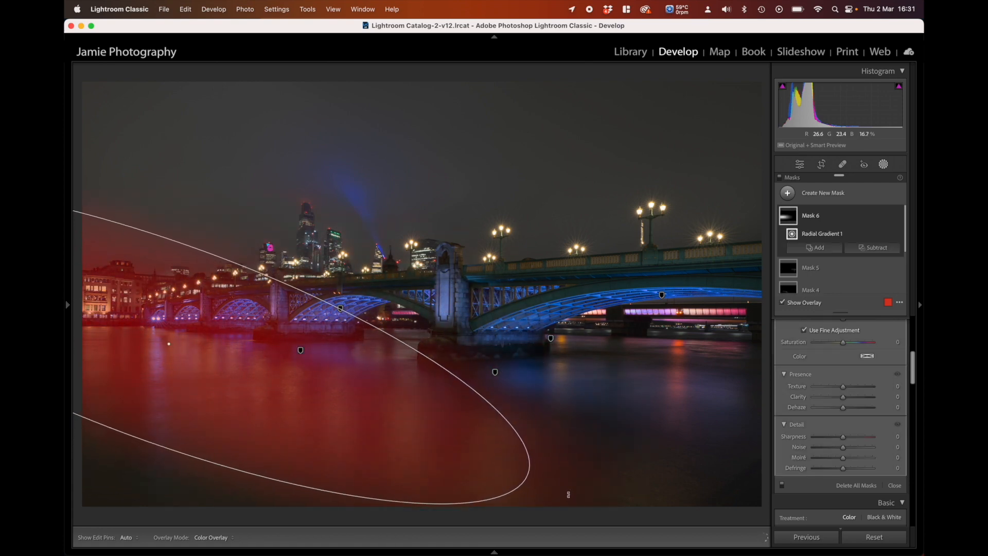
{"action": "left_click_drag", "start_coordinate": [170, 345], "coordinate": [170, 352]}
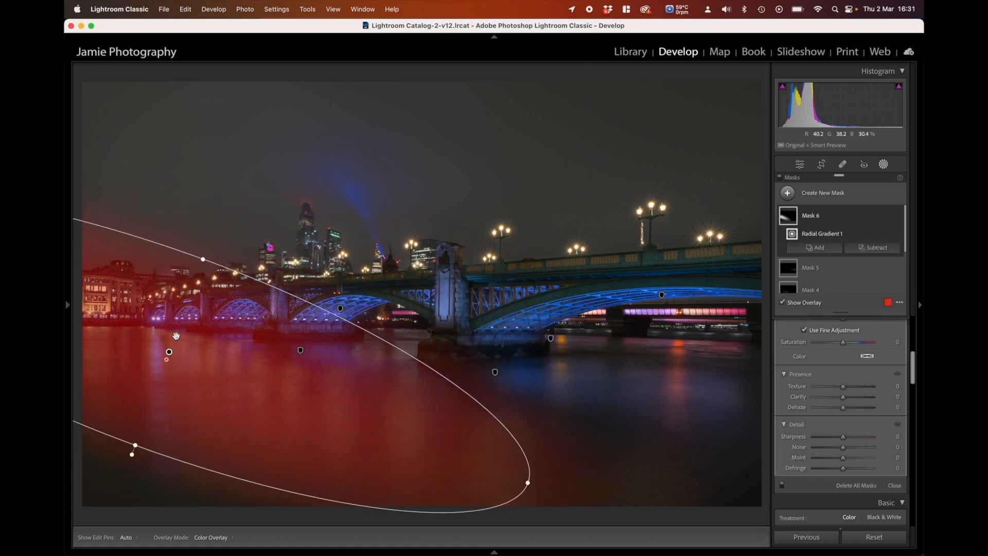
Enlarge Mask 6's radial gradient in length and width to cover most of the foreground water.
{"action": "left_click_drag", "start_coordinate": [529, 484], "coordinate": [749, 515]}
{"action": "left_click_drag", "start_coordinate": [141, 449], "coordinate": [132, 479]}
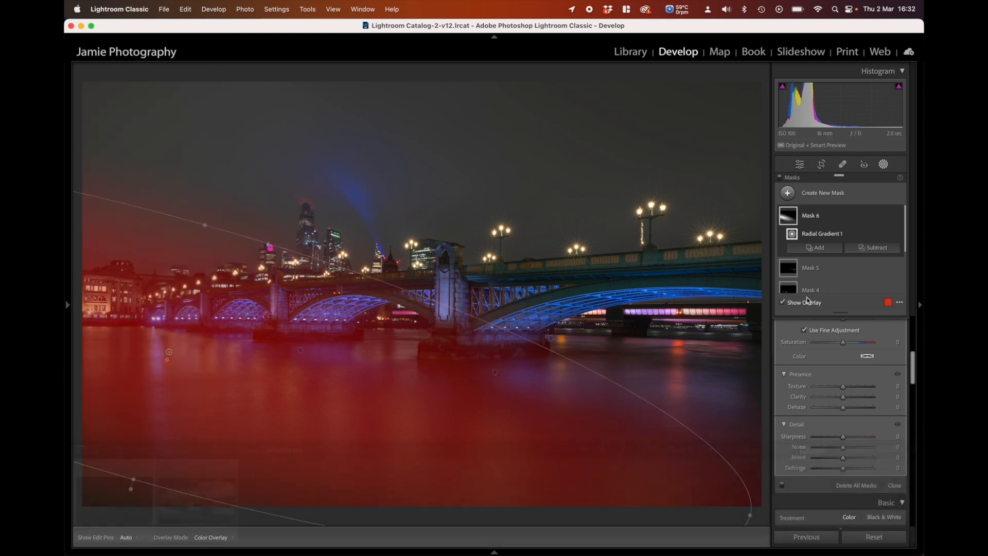
Set Mask 6's Exposure to 1.09, Temp to 37 and Tint to 26, and subtract the sky from the mask.
{"action": "scroll", "coordinate": [848, 365], "scroll_direction": "up", "scroll_amount": 6}
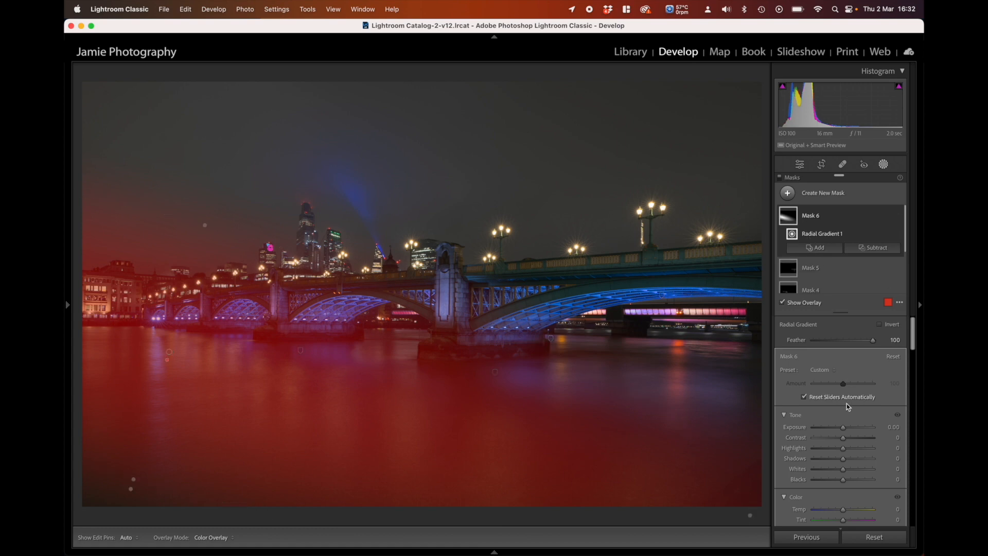
{"action": "key", "text": "o"}
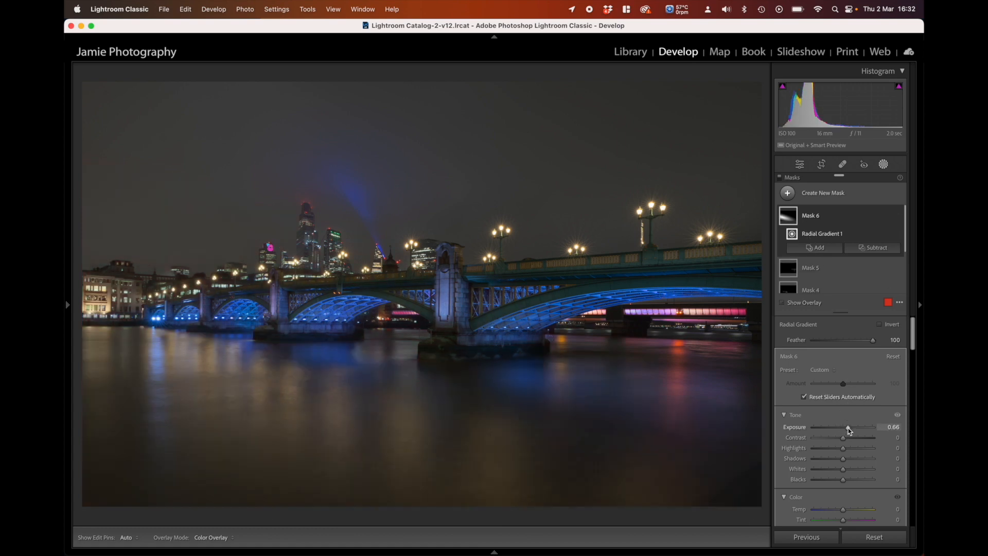
{"action": "left_click_drag", "start_coordinate": [846, 427], "coordinate": [852, 430]}
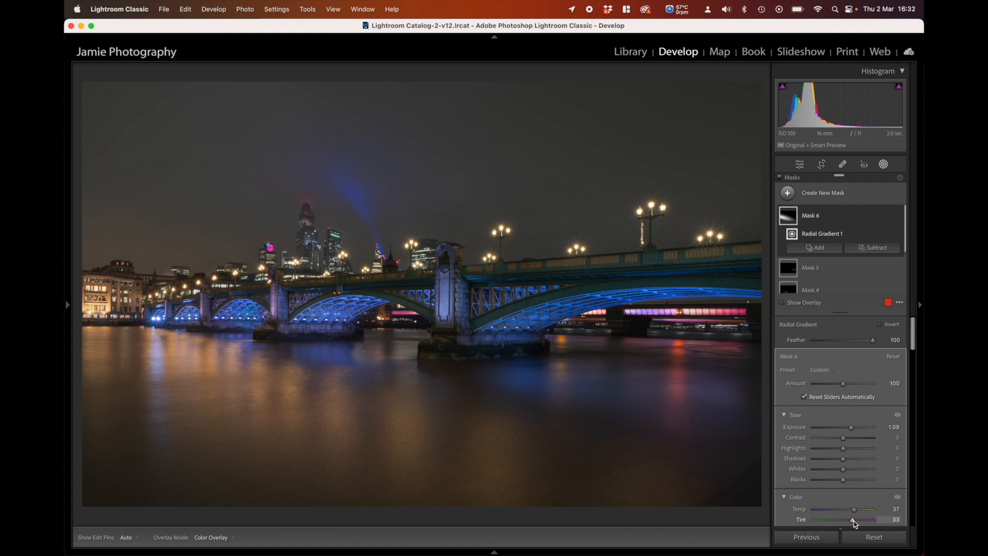
{"action": "left_click_drag", "start_coordinate": [854, 521], "coordinate": [859, 521]}
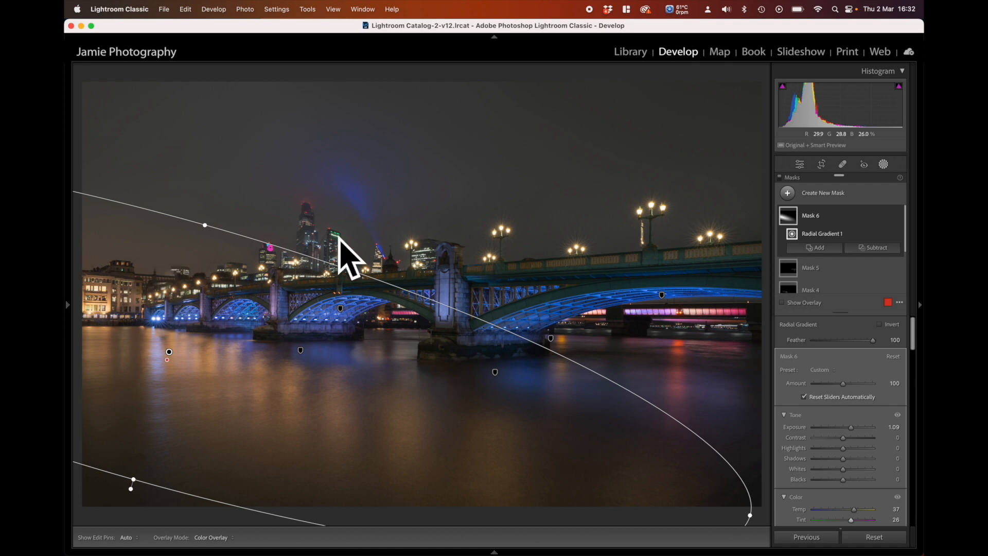
{"action": "left_click", "coordinate": [875, 249]}
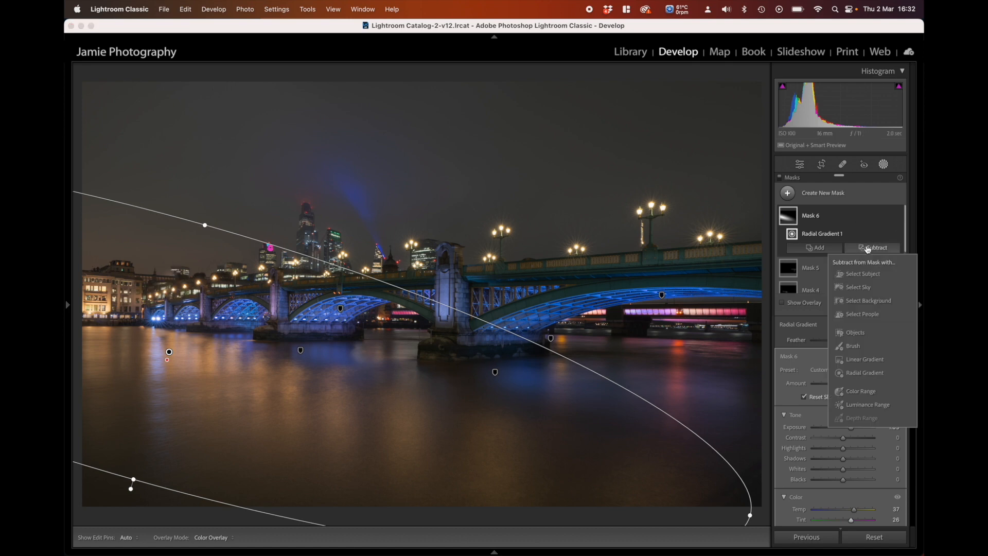
{"action": "left_click", "coordinate": [856, 287]}
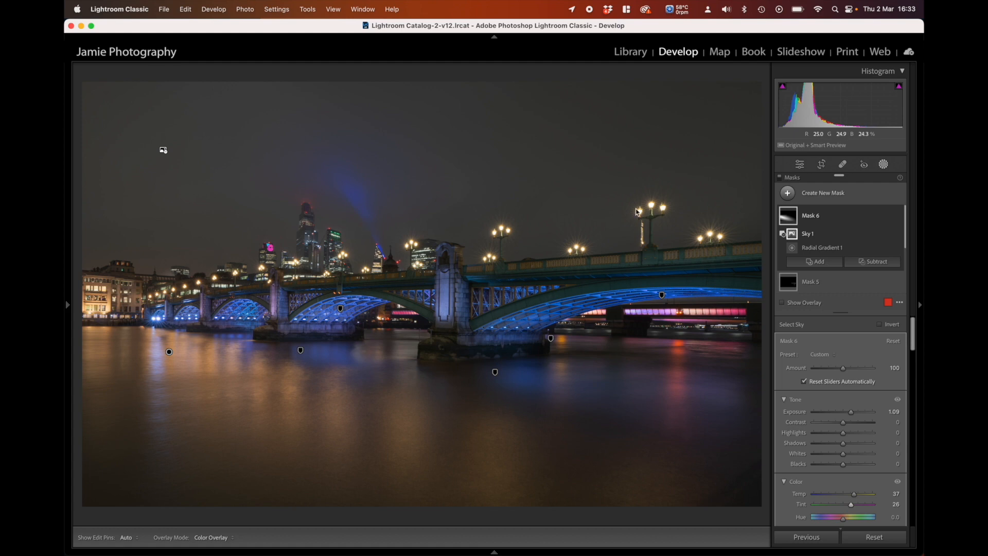
Create a new brush mask and paint the skyline buildings behind the bridge with a size 6.0 brush.
{"action": "left_click", "coordinate": [829, 197]}
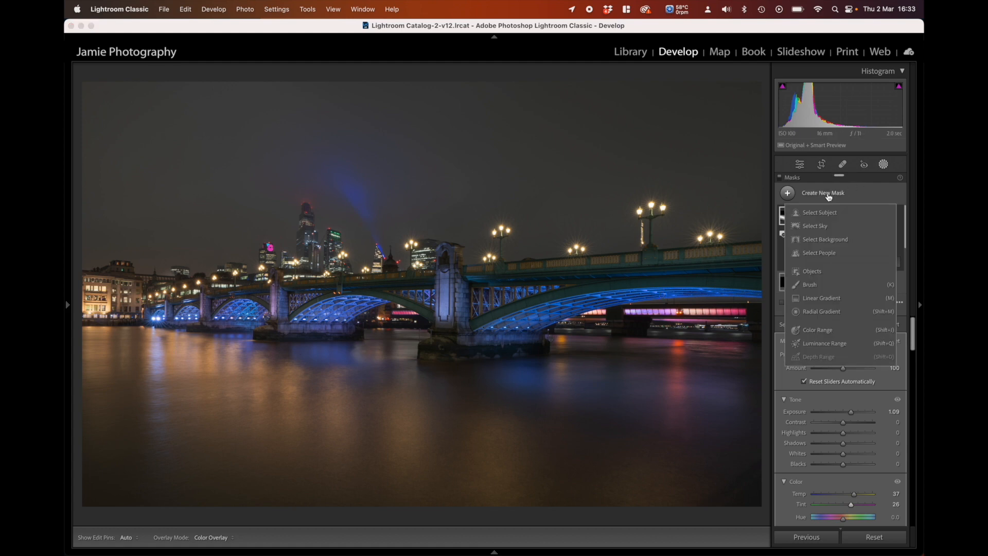
{"action": "left_click", "coordinate": [811, 285]}
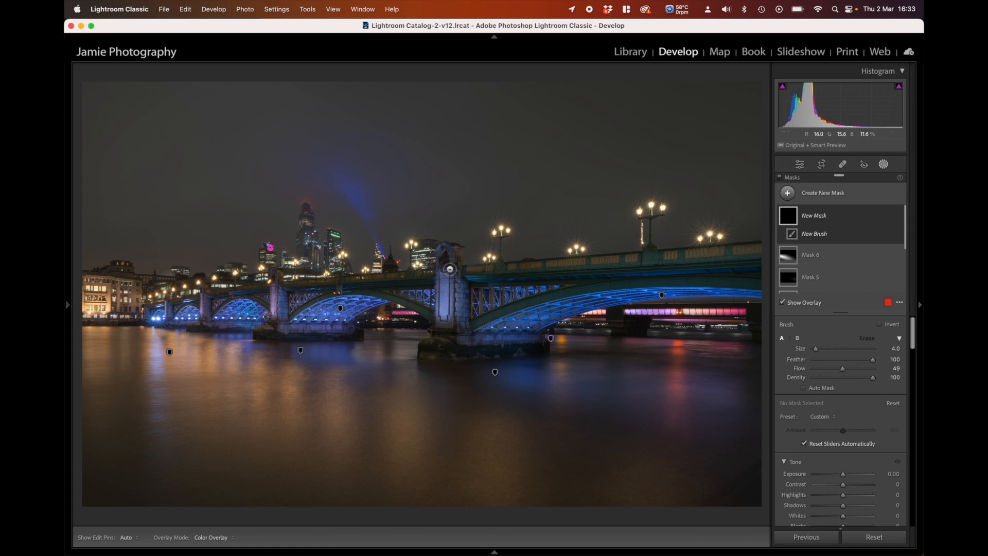
{"action": "scroll", "coordinate": [338, 256], "scroll_direction": "up", "scroll_amount": 6}
{"action": "scroll", "coordinate": [311, 228], "scroll_direction": "down", "scroll_amount": 4}
{"action": "mouse_move", "coordinate": [306, 208]}
{"action": "left_mouse_down"}
{"action": "mouse_move", "coordinate": [307, 233]}
{"action": "mouse_move", "coordinate": [289, 256]}
{"action": "left_mouse_up"}
{"action": "mouse_move", "coordinate": [271, 249]}
{"action": "left_mouse_down"}
{"action": "mouse_move", "coordinate": [160, 280]}
{"action": "mouse_move", "coordinate": [96, 268]}
{"action": "mouse_move", "coordinate": [142, 287]}
{"action": "mouse_move", "coordinate": [78, 289]}
{"action": "mouse_move", "coordinate": [144, 310]}
{"action": "mouse_move", "coordinate": [204, 272]}
{"action": "mouse_move", "coordinate": [306, 268]}
{"action": "mouse_move", "coordinate": [269, 263]}
{"action": "mouse_move", "coordinate": [301, 262]}
{"action": "mouse_move", "coordinate": [307, 239]}
{"action": "mouse_move", "coordinate": [305, 267]}
{"action": "mouse_move", "coordinate": [318, 271]}
{"action": "mouse_move", "coordinate": [324, 236]}
{"action": "mouse_move", "coordinate": [335, 234]}
{"action": "mouse_move", "coordinate": [345, 264]}
{"action": "mouse_move", "coordinate": [318, 262]}
{"action": "mouse_move", "coordinate": [367, 260]}
{"action": "mouse_move", "coordinate": [380, 246]}
{"action": "mouse_move", "coordinate": [372, 253]}
{"action": "mouse_move", "coordinate": [389, 266]}
{"action": "mouse_move", "coordinate": [421, 246]}
{"action": "mouse_move", "coordinate": [469, 256]}
{"action": "mouse_move", "coordinate": [421, 243]}
{"action": "mouse_move", "coordinate": [410, 247]}
{"action": "mouse_move", "coordinate": [438, 245]}
{"action": "mouse_move", "coordinate": [460, 259]}
{"action": "mouse_move", "coordinate": [346, 261]}
{"action": "mouse_move", "coordinate": [376, 268]}
{"action": "mouse_move", "coordinate": [376, 252]}
{"action": "mouse_move", "coordinate": [384, 253]}
{"action": "mouse_move", "coordinate": [377, 242]}
{"action": "mouse_move", "coordinate": [386, 257]}
{"action": "mouse_move", "coordinate": [377, 268]}
{"action": "mouse_move", "coordinate": [334, 267]}
{"action": "mouse_move", "coordinate": [325, 235]}
{"action": "mouse_move", "coordinate": [305, 259]}
{"action": "mouse_move", "coordinate": [307, 211]}
{"action": "mouse_move", "coordinate": [296, 243]}
{"action": "mouse_move", "coordinate": [303, 261]}
{"action": "mouse_move", "coordinate": [136, 281]}
{"action": "left_mouse_up"}
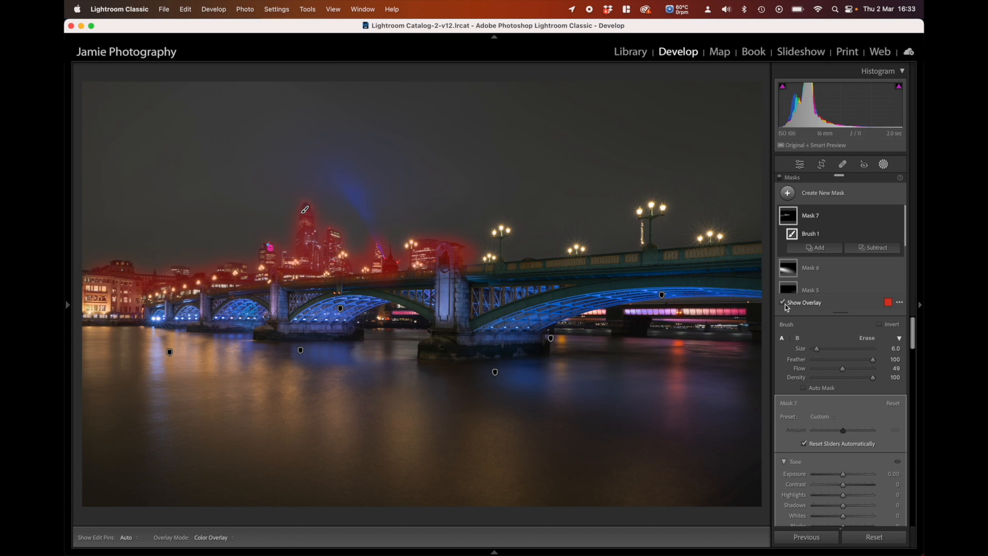
Hide the overlay, set Mask 7's Exposure to 0.55 and Contrast to 25, and raise its Highlights and Shadows.
{"action": "scroll", "coordinate": [820, 431], "scroll_direction": "down", "scroll_amount": 5}
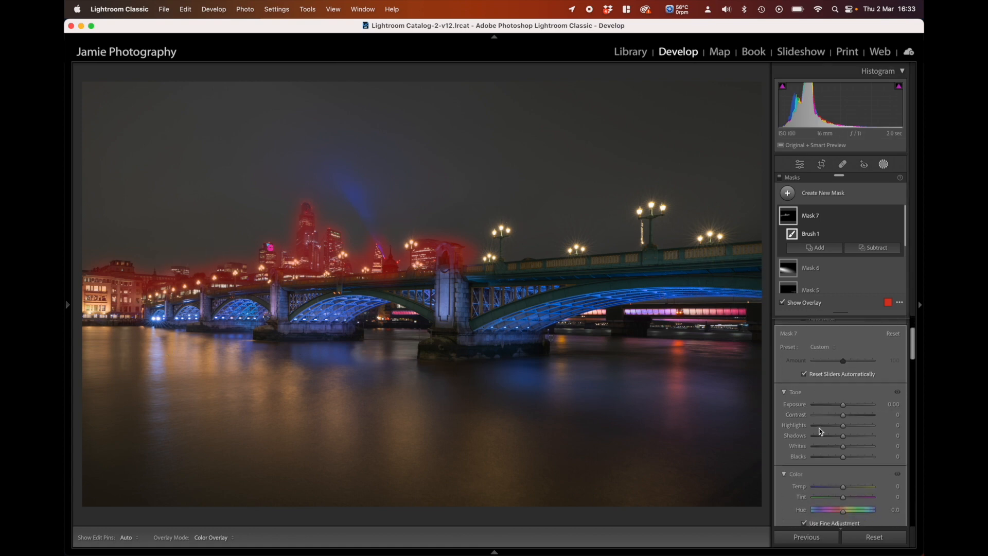
{"action": "scroll", "coordinate": [819, 428], "scroll_direction": "up", "scroll_amount": 2}
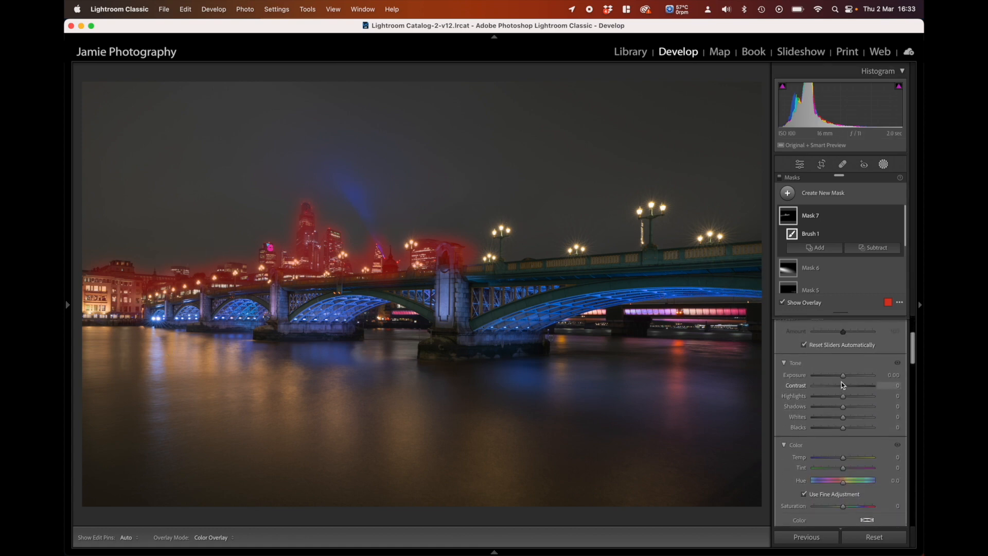
{"action": "key", "text": "o"}
{"action": "left_click_drag", "start_coordinate": [843, 375], "coordinate": [849, 387]}
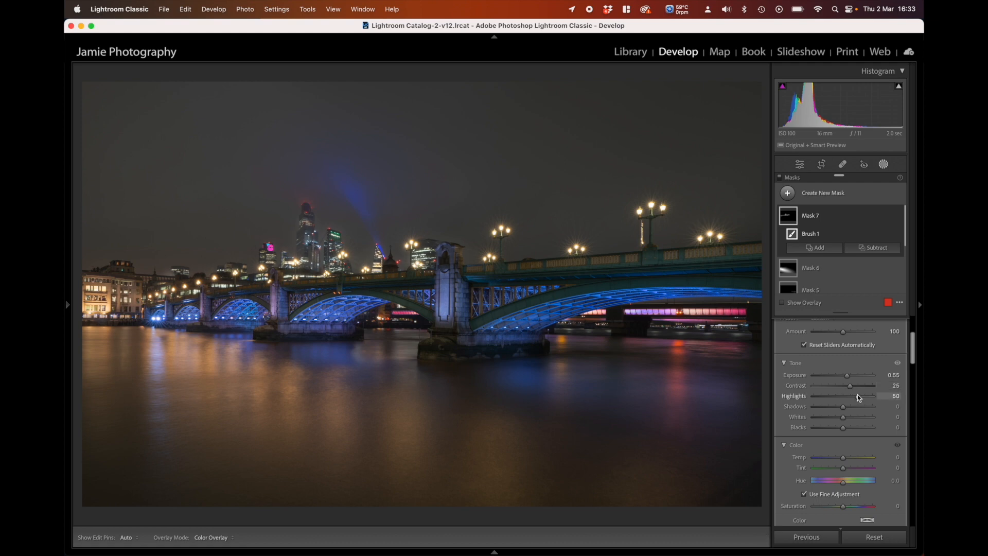
{"action": "left_click_drag", "start_coordinate": [857, 394], "coordinate": [855, 395]}
{"action": "left_click", "coordinate": [853, 406]}
Set Mask 7's Clarity to 50 and Texture to 5, and subtract the sky from the mask.
{"action": "scroll", "coordinate": [842, 403], "scroll_direction": "down", "scroll_amount": 5}
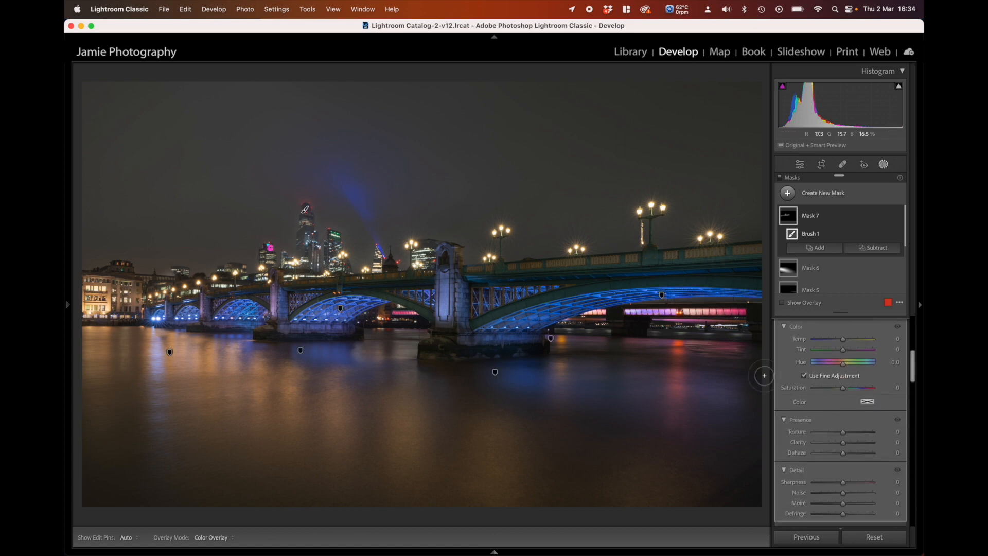
{"action": "left_click", "coordinate": [852, 443]}
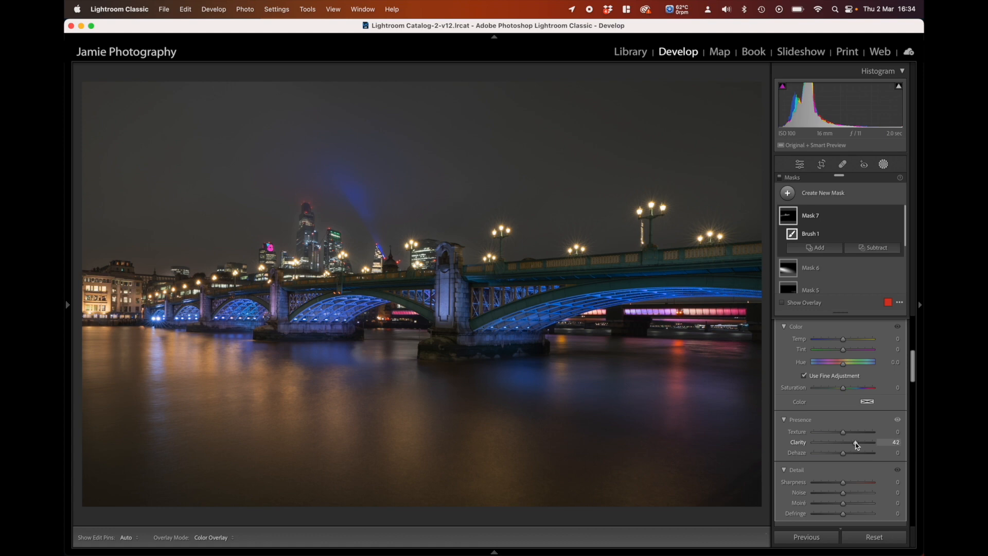
{"action": "left_click_drag", "start_coordinate": [854, 442], "coordinate": [856, 443]}
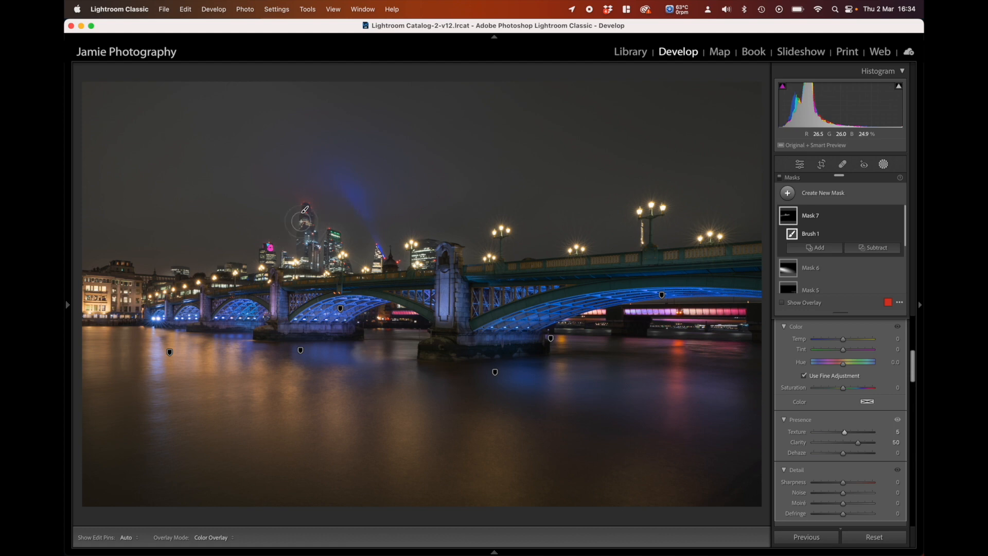
{"action": "left_click", "coordinate": [872, 250]}
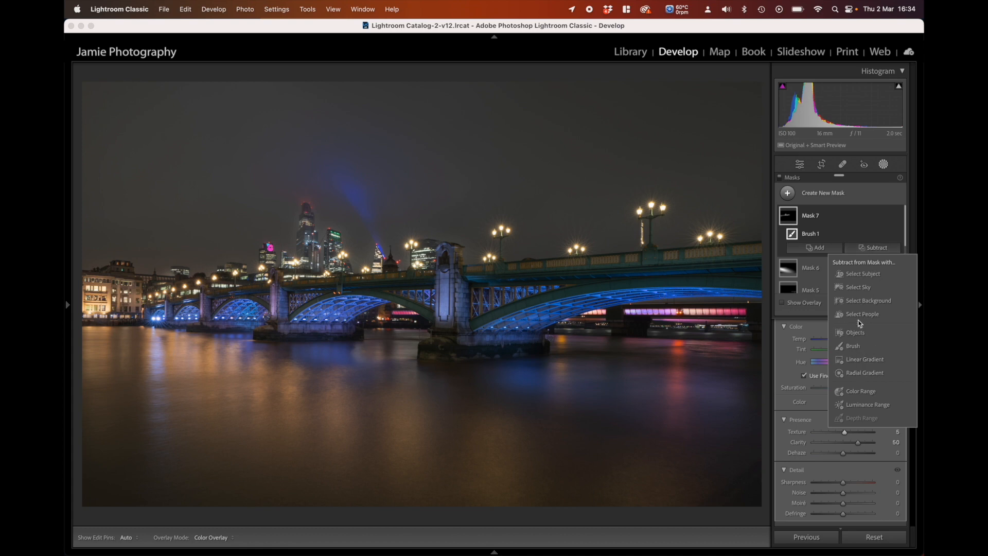
{"action": "left_click", "coordinate": [855, 288]}
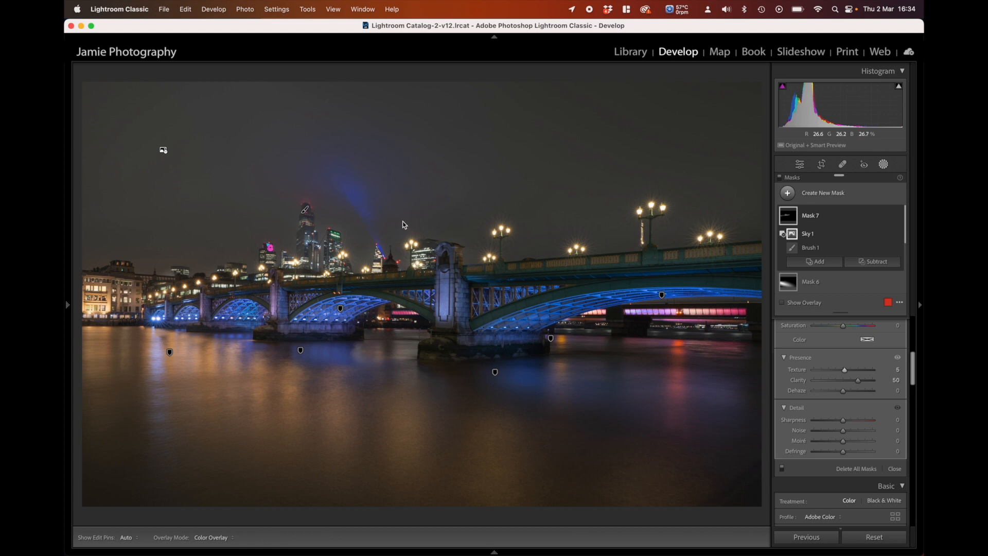
Add a radial gradient mask over the blue light beam in the sky, tilting and enlarging it to surround the beam.
{"action": "left_click", "coordinate": [817, 201]}
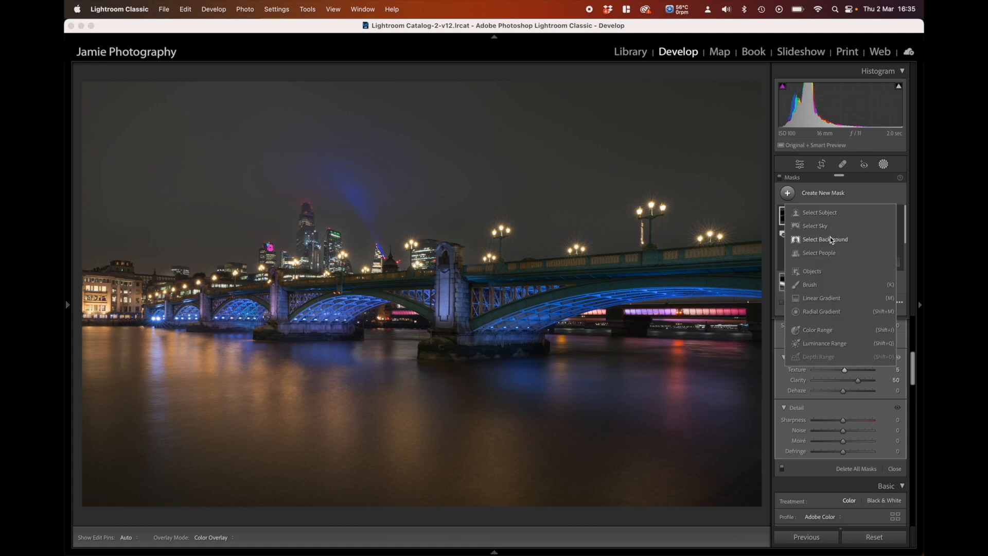
{"action": "left_click", "coordinate": [825, 311]}
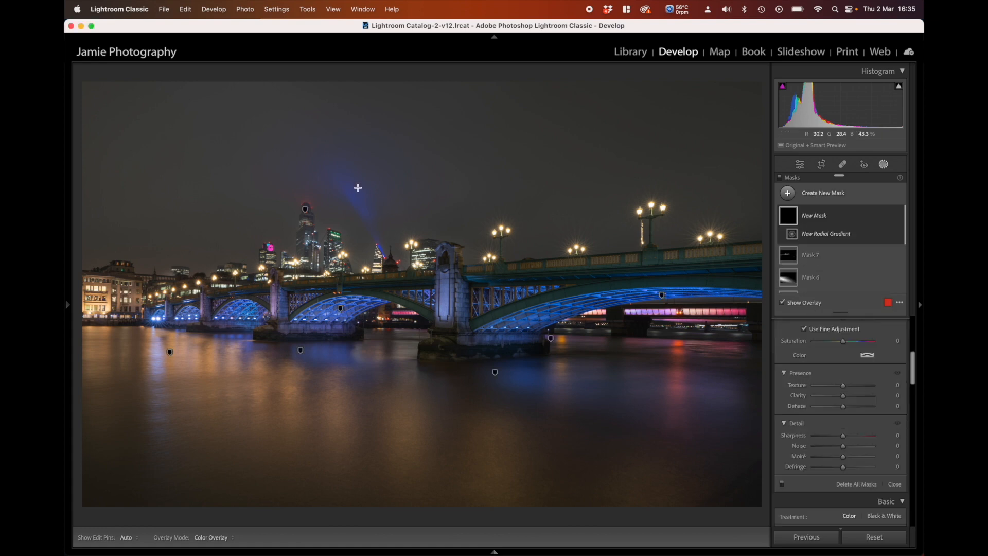
{"action": "left_click_drag", "start_coordinate": [354, 184], "coordinate": [389, 268]}
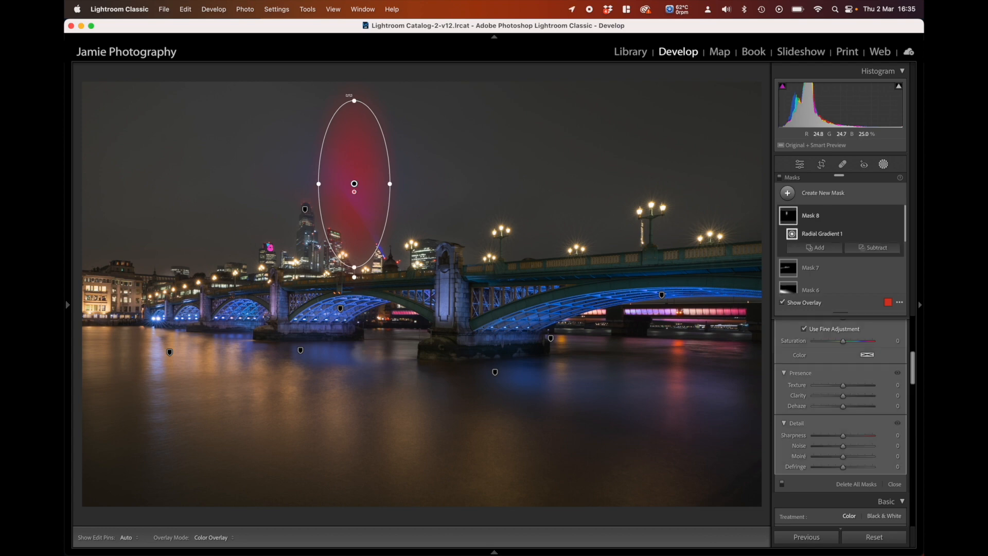
{"action": "left_click_drag", "start_coordinate": [354, 94], "coordinate": [316, 103]}
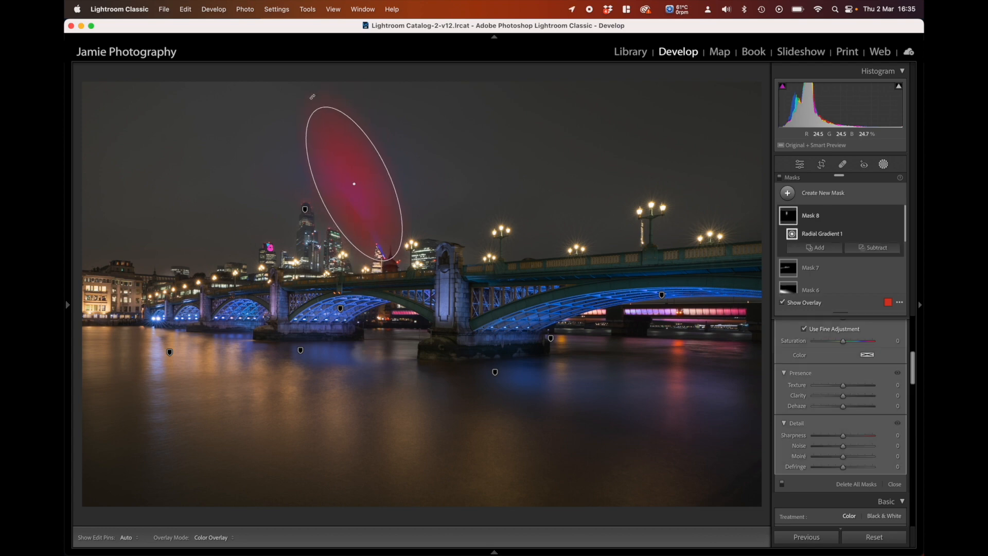
{"action": "left_click_drag", "start_coordinate": [355, 185], "coordinate": [357, 200]}
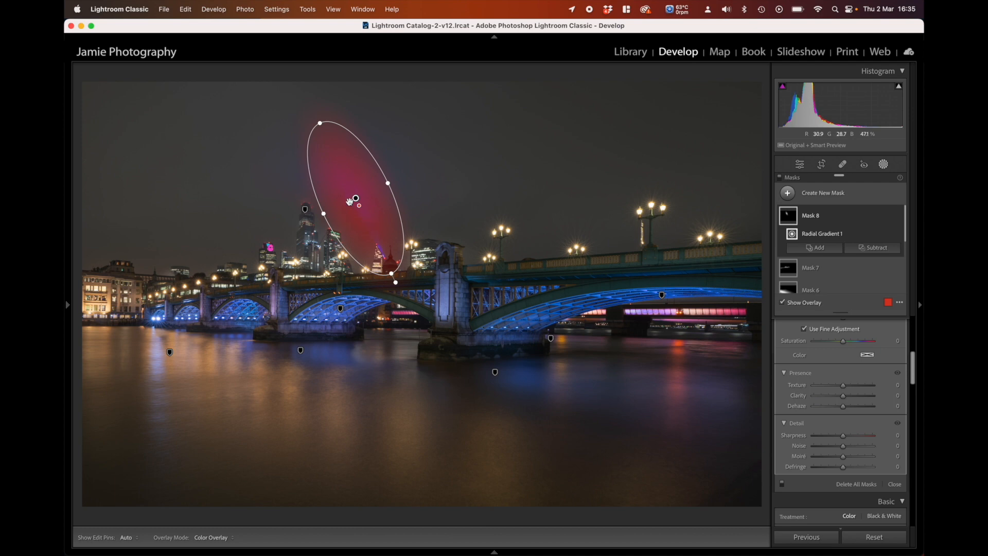
{"action": "left_click_drag", "start_coordinate": [325, 213], "coordinate": [309, 213]}
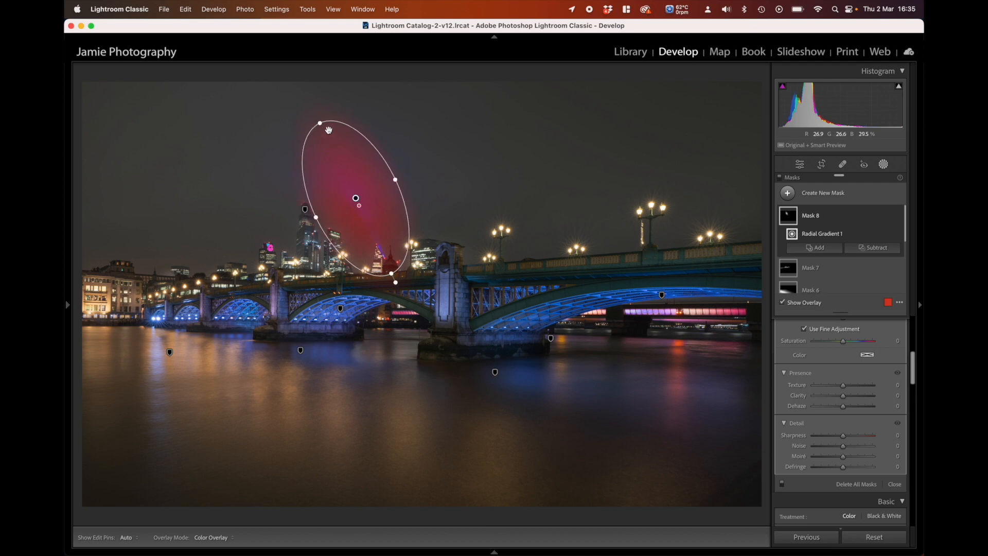
{"action": "left_click_drag", "start_coordinate": [319, 123], "coordinate": [323, 104]}
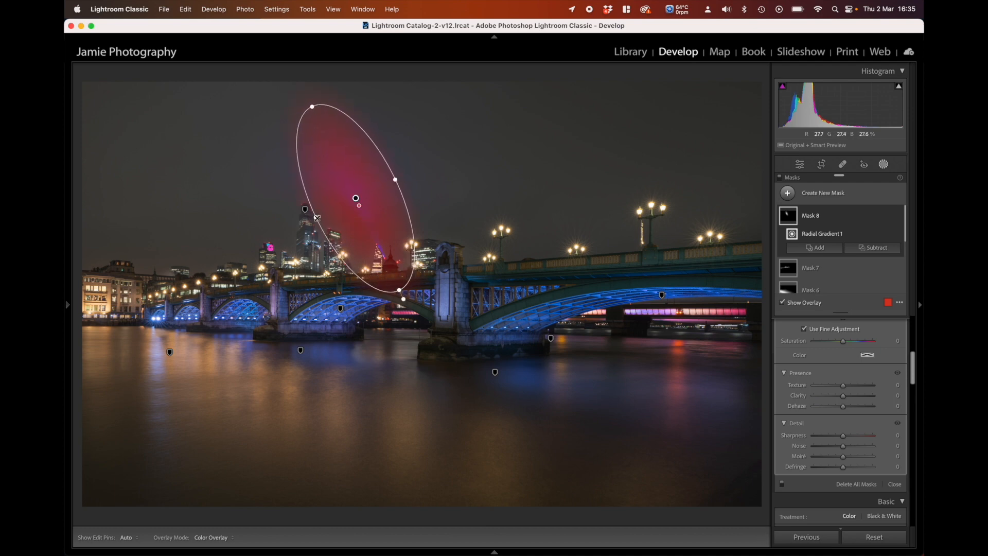
{"action": "left_click_drag", "start_coordinate": [317, 220], "coordinate": [301, 224]}
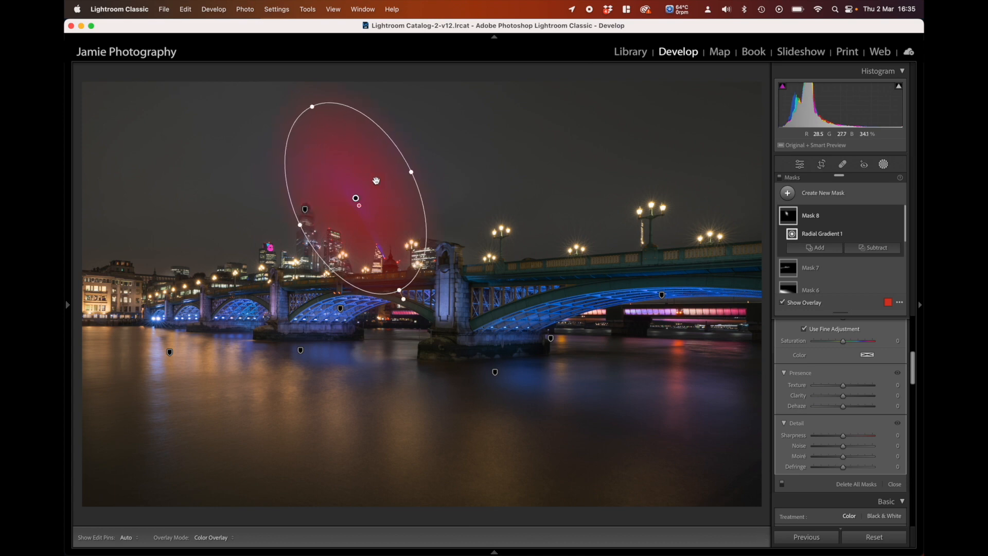
Set Mask 8's Clarity to 46, Exposure to 0.41, Contrast to 40, Highlights to 60 and Temp to -6.
{"action": "left_click", "coordinate": [857, 396]}
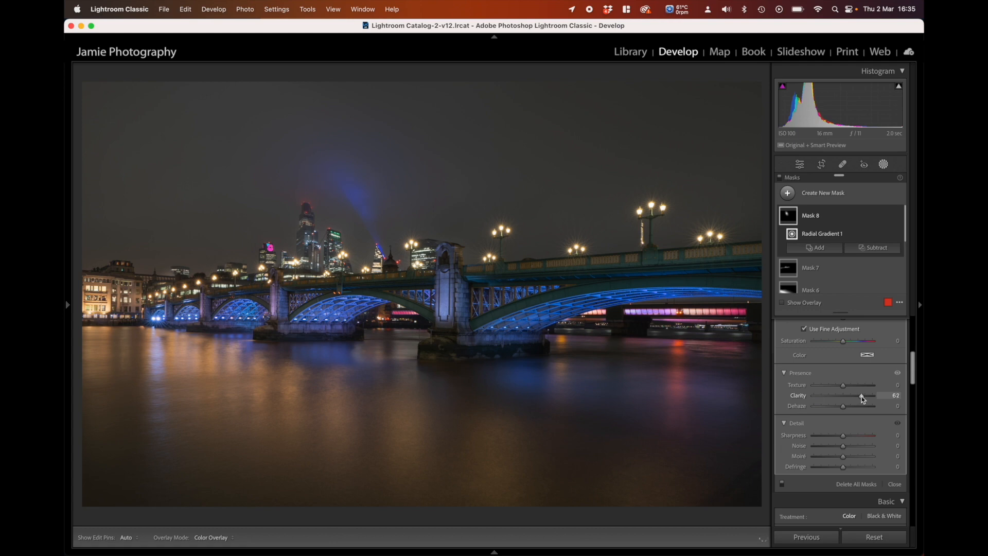
{"action": "mouse_move", "coordinate": [861, 396]}
{"action": "left_mouse_down"}
{"action": "mouse_move", "coordinate": [843, 396]}
{"action": "mouse_move", "coordinate": [866, 397]}
{"action": "mouse_move", "coordinate": [856, 396]}
{"action": "left_mouse_up"}
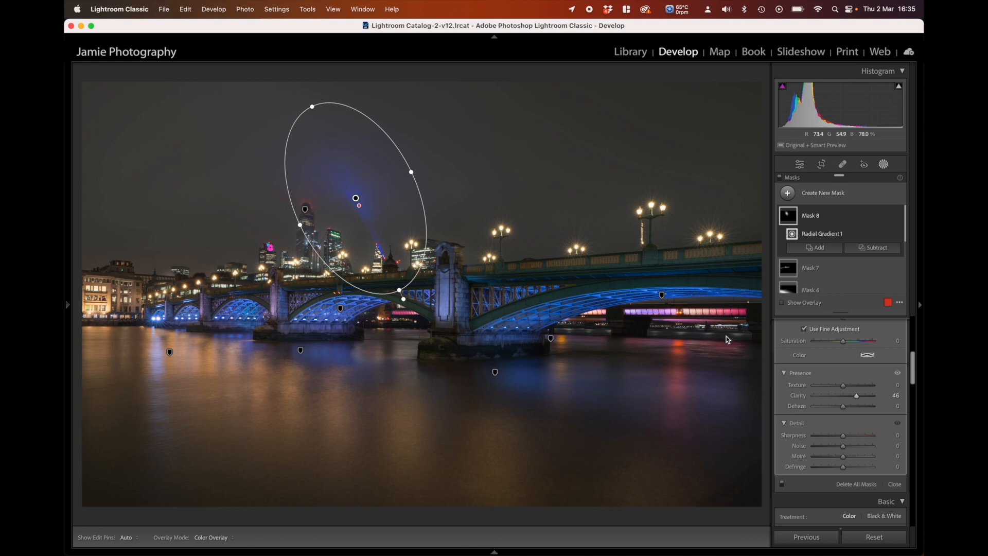
{"action": "scroll", "coordinate": [843, 406], "scroll_direction": "up", "scroll_amount": 10}
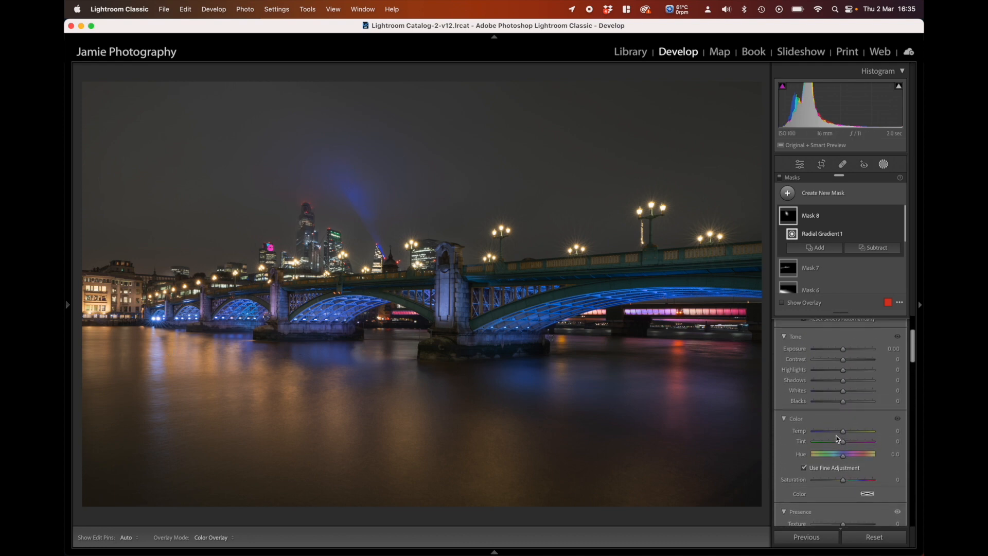
{"action": "left_click", "coordinate": [834, 432]}
{"action": "left_click_drag", "start_coordinate": [834, 433], "coordinate": [836, 432]}
{"action": "scroll", "coordinate": [846, 396], "scroll_direction": "up", "scroll_amount": 3}
{"action": "left_click_drag", "start_coordinate": [845, 389], "coordinate": [850, 399]}
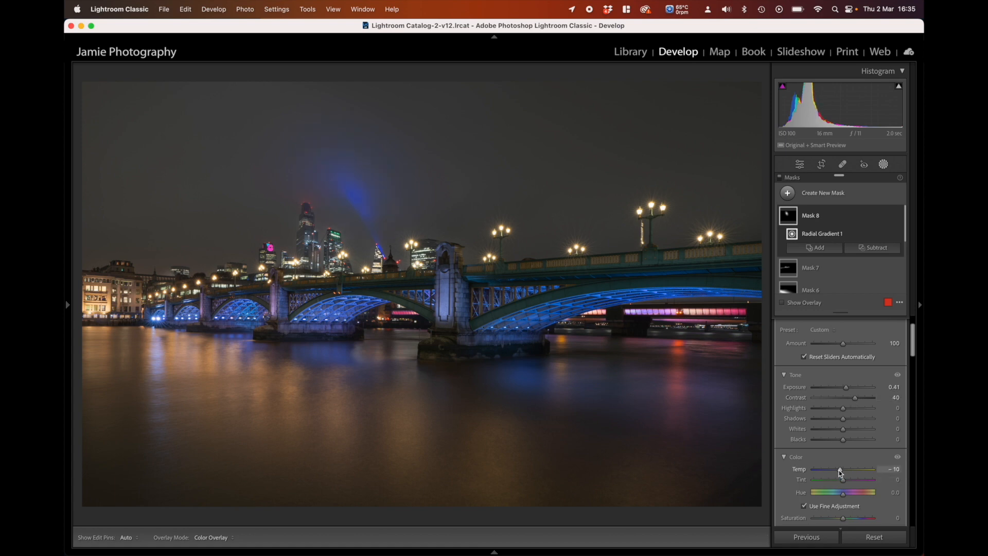
{"action": "left_click_drag", "start_coordinate": [840, 471], "coordinate": [841, 472]}
{"action": "left_click_drag", "start_coordinate": [842, 472], "coordinate": [841, 472]}
{"action": "left_click_drag", "start_coordinate": [850, 408], "coordinate": [859, 408]}
Subtract a brush from Mask 8 with Feather 15, painting out the building at the base of the light beam.
{"action": "mouse_move", "coordinate": [445, 210]}
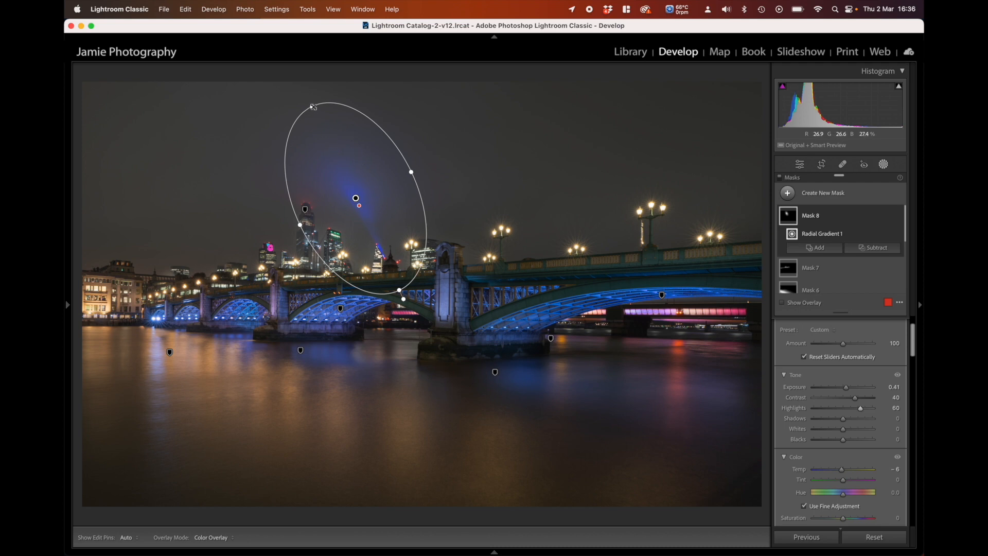
{"action": "left_click", "coordinate": [868, 249]}
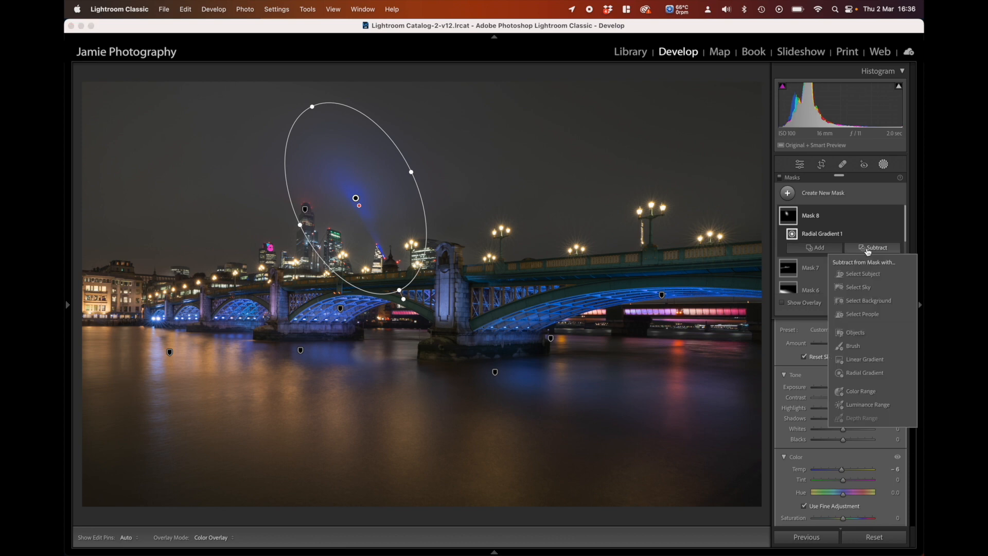
{"action": "left_click", "coordinate": [854, 343]}
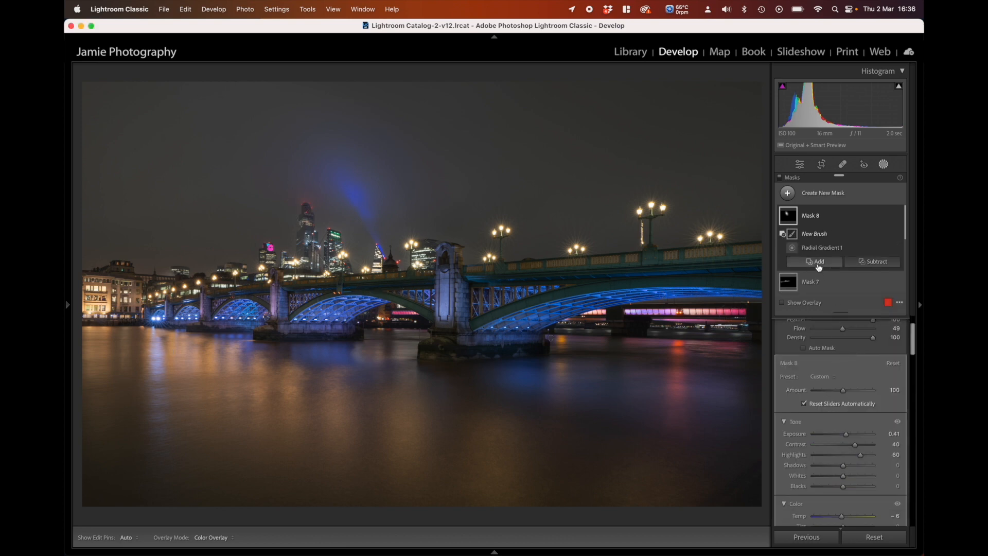
{"action": "scroll", "coordinate": [823, 360], "scroll_direction": "up", "scroll_amount": 2}
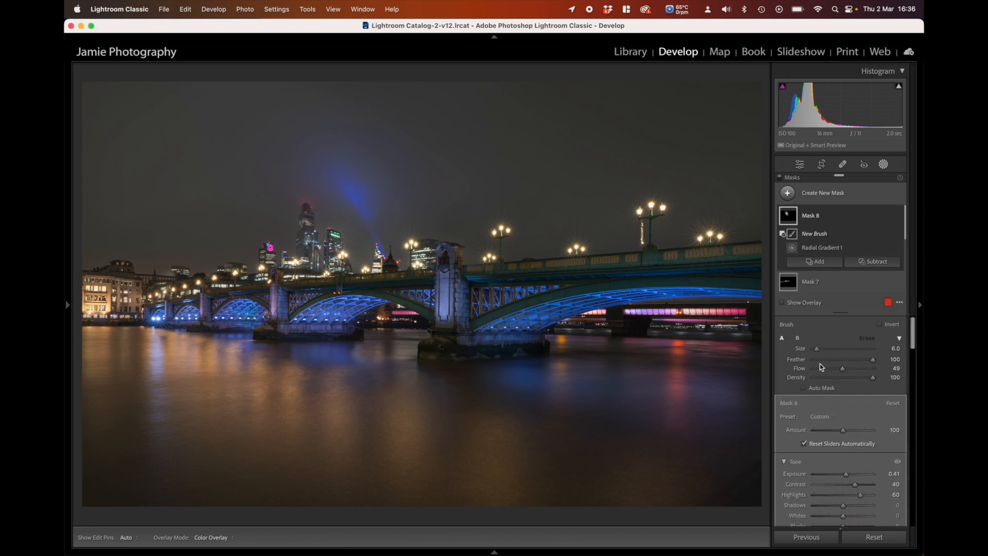
{"action": "left_click", "coordinate": [817, 360]}
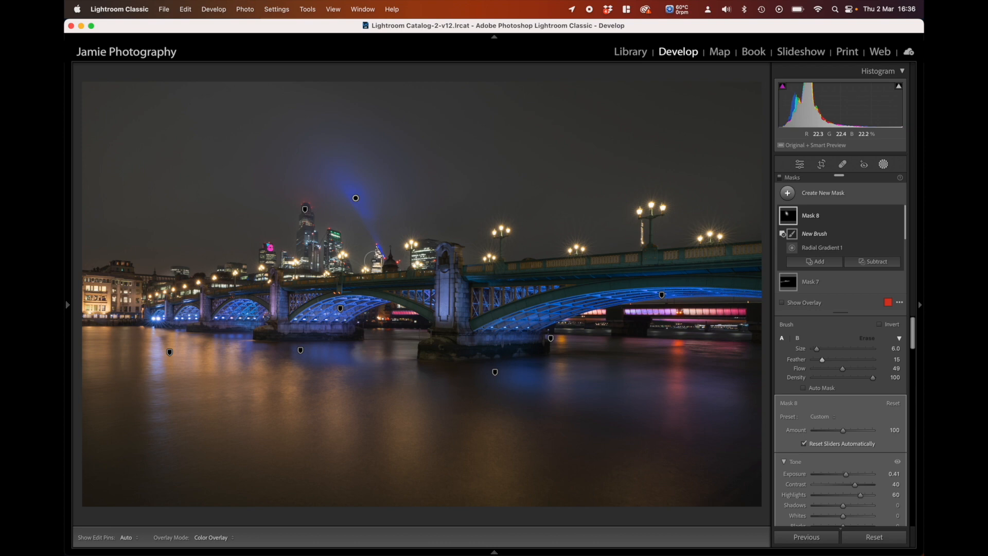
{"action": "mouse_move", "coordinate": [374, 261]}
{"action": "left_mouse_down"}
{"action": "mouse_move", "coordinate": [345, 210]}
{"action": "mouse_move", "coordinate": [344, 221]}
{"action": "left_mouse_up"}
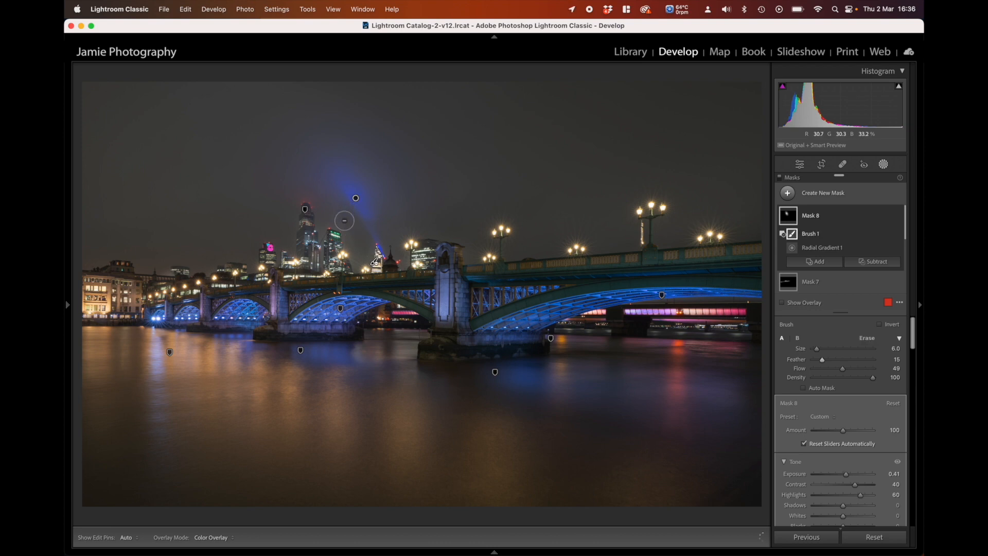
{"action": "key", "text": "h"}
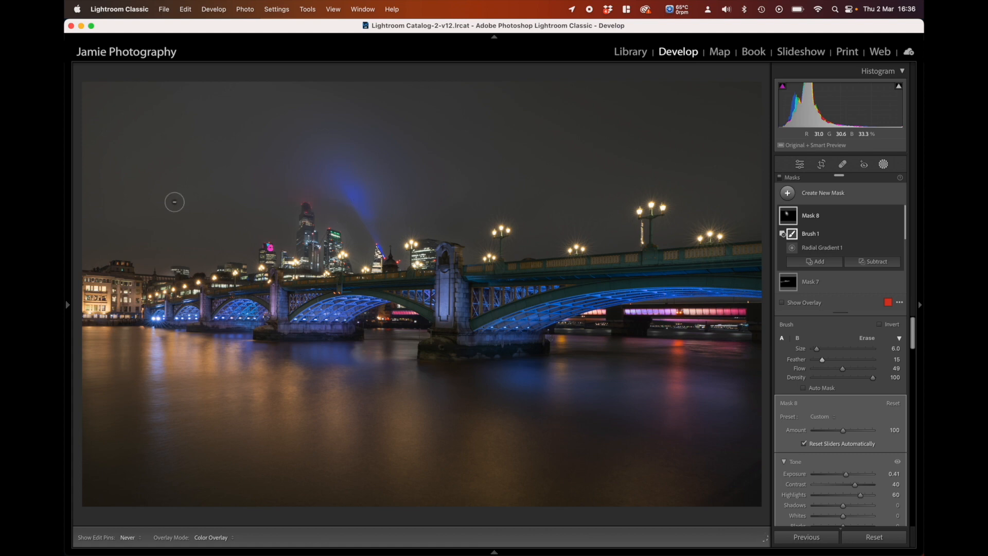
{"action": "key", "text": "h"}
Set the subtracting brush to Flow 30, Feather 100 and Size 2.0.
{"action": "scroll", "coordinate": [369, 240], "scroll_direction": "up", "scroll_amount": 5}
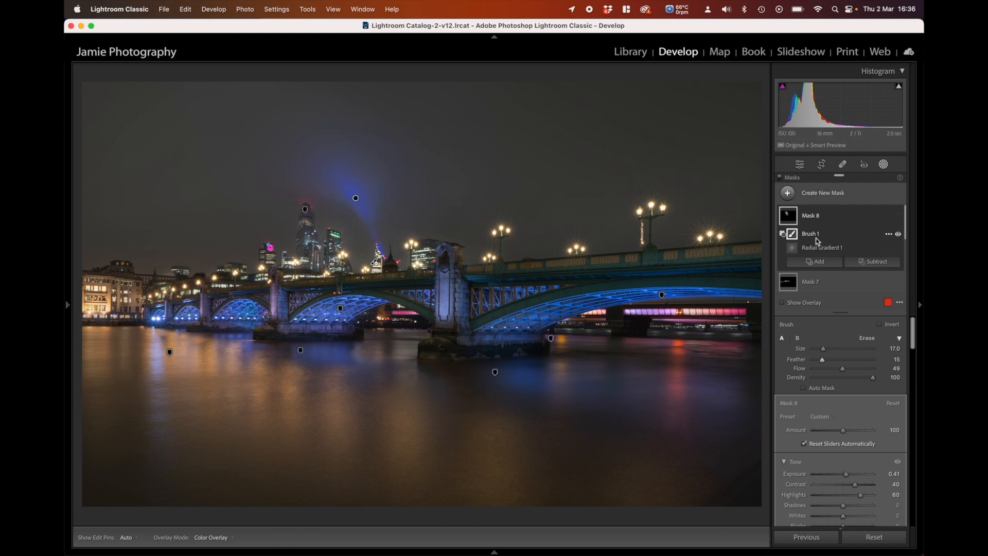
{"action": "left_click", "coordinate": [829, 369]}
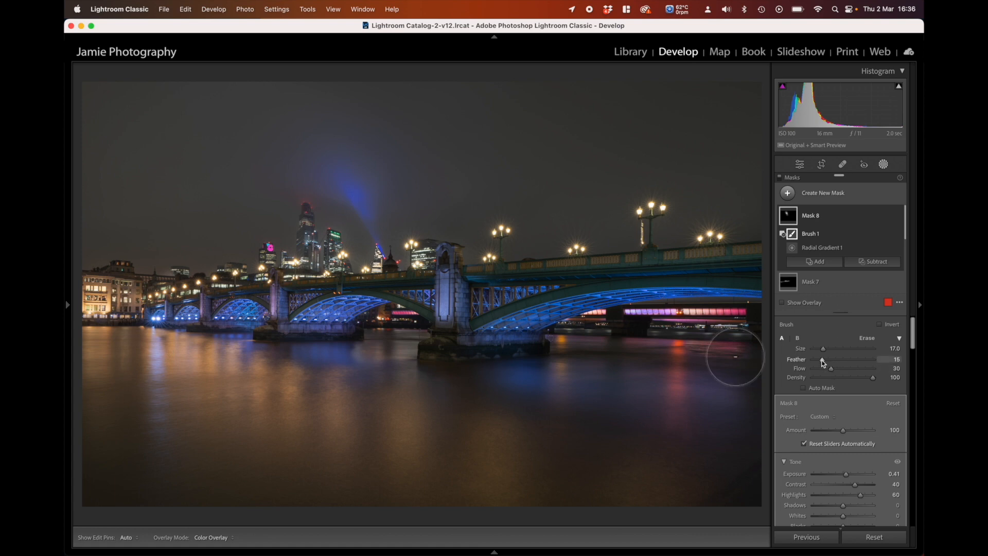
{"action": "left_click_drag", "start_coordinate": [822, 359], "coordinate": [873, 359]}
{"action": "scroll", "coordinate": [316, 190], "scroll_direction": "down", "scroll_amount": 5}
{"action": "scroll", "coordinate": [317, 190], "scroll_direction": "down", "scroll_amount": 3}
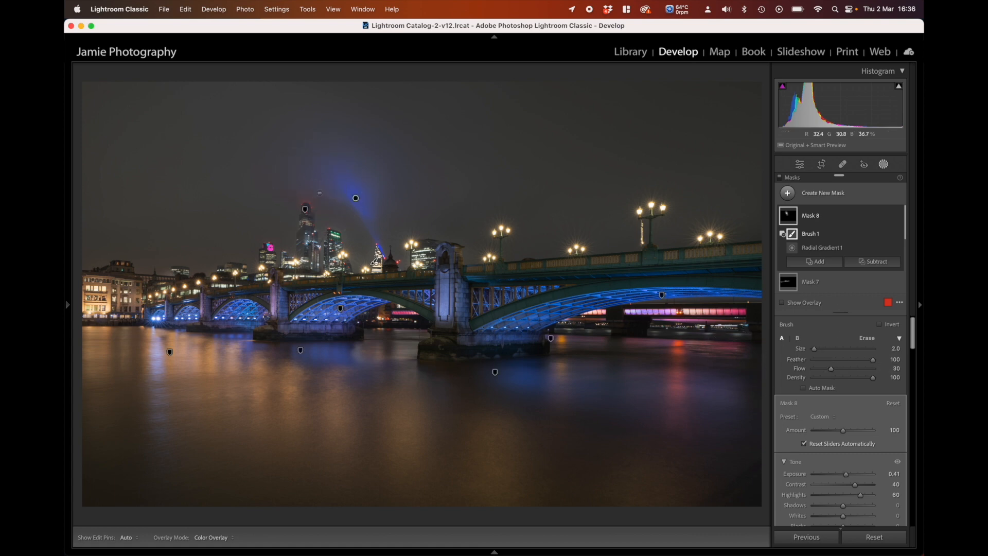
Examine the light beam and Mask 8's coverage with the edit pins and mask overlay switched on and off.
{"action": "key", "text": "h"}
{"action": "key", "text": "h"}
{"action": "key", "text": "h"}
{"action": "key", "text": "h"}
{"action": "key", "text": "o"}
{"action": "key", "text": "o"}
{"action": "scroll", "coordinate": [360, 266], "scroll_direction": "up", "scroll_amount": 3}
{"action": "key", "text": "h"}
{"action": "key", "text": "h"}
{"action": "key", "text": "h"}
{"action": "key", "text": "h"}
Add a slightly tilted linear gradient mask from the top of the sky down to the bridge's waterline and set its Exposure to -2.00.
{"action": "left_click", "coordinate": [818, 194]}
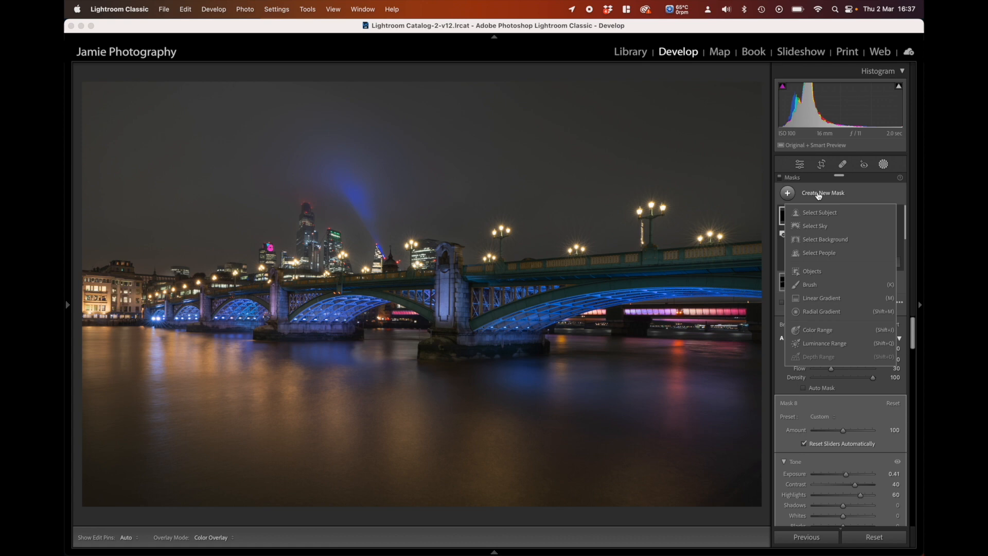
{"action": "left_click", "coordinate": [822, 299]}
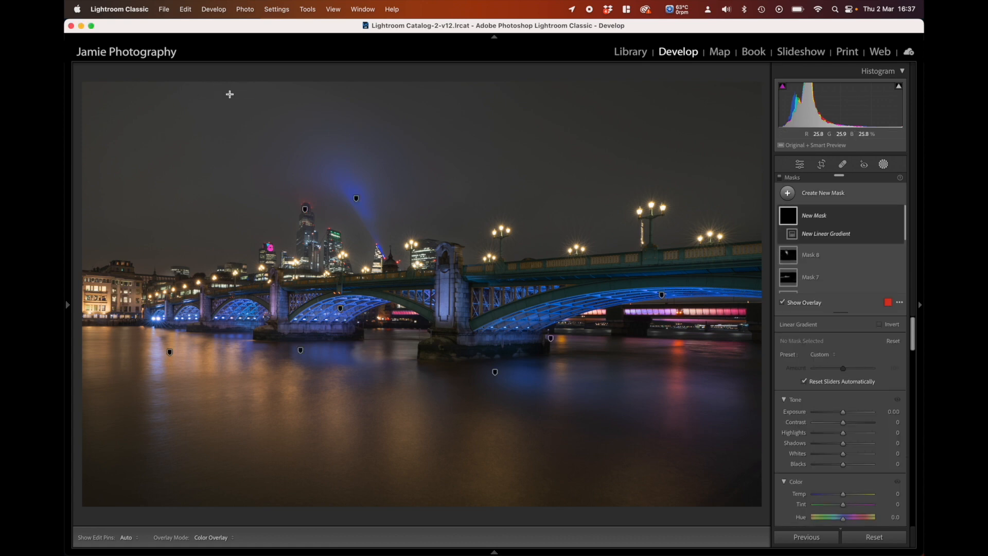
{"action": "left_click_drag", "start_coordinate": [249, 92], "coordinate": [279, 326]}
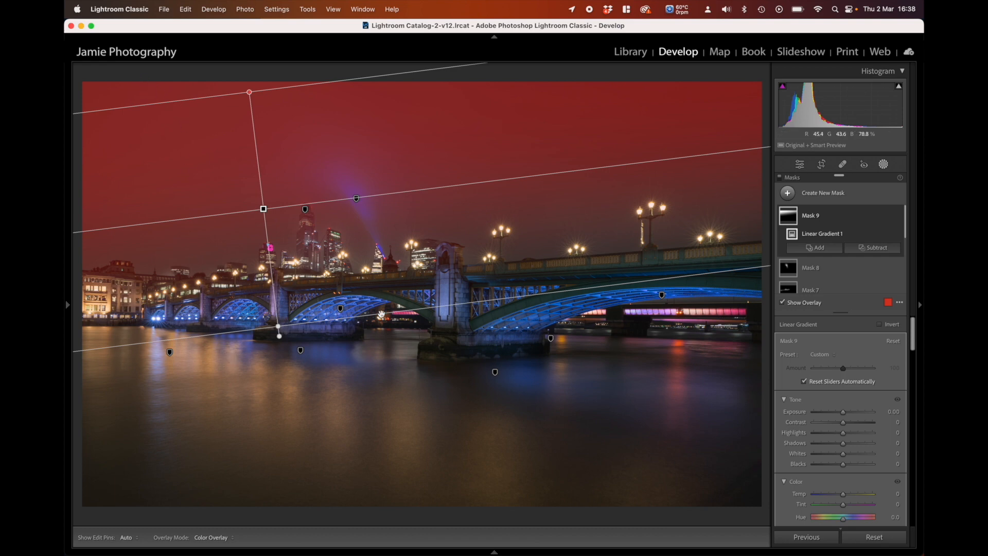
{"action": "key", "text": "o"}
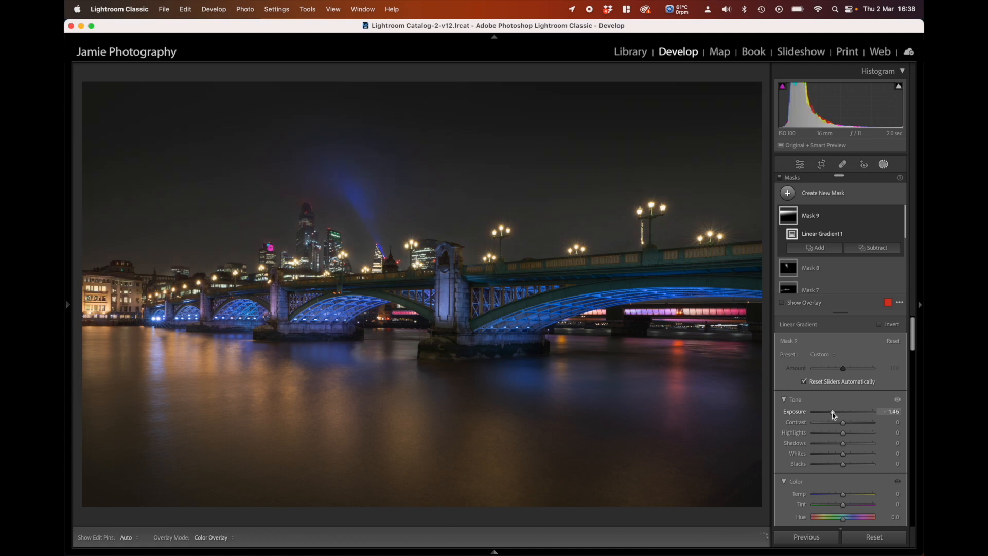
{"action": "left_click", "coordinate": [832, 412]}
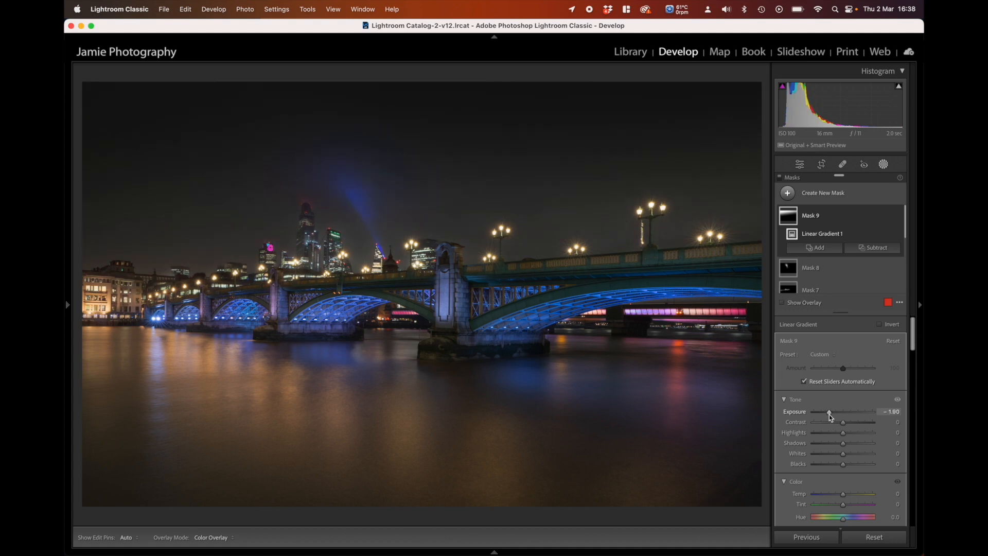
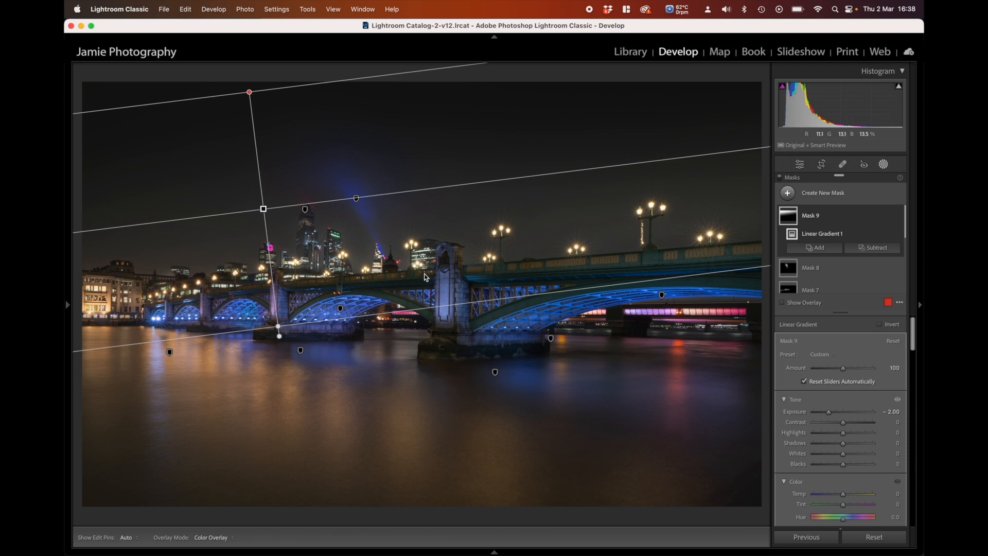
Subtract a sky selection from Mask 9 and invert that selection so the darkening affects only the sky.
{"action": "left_click", "coordinate": [882, 249]}
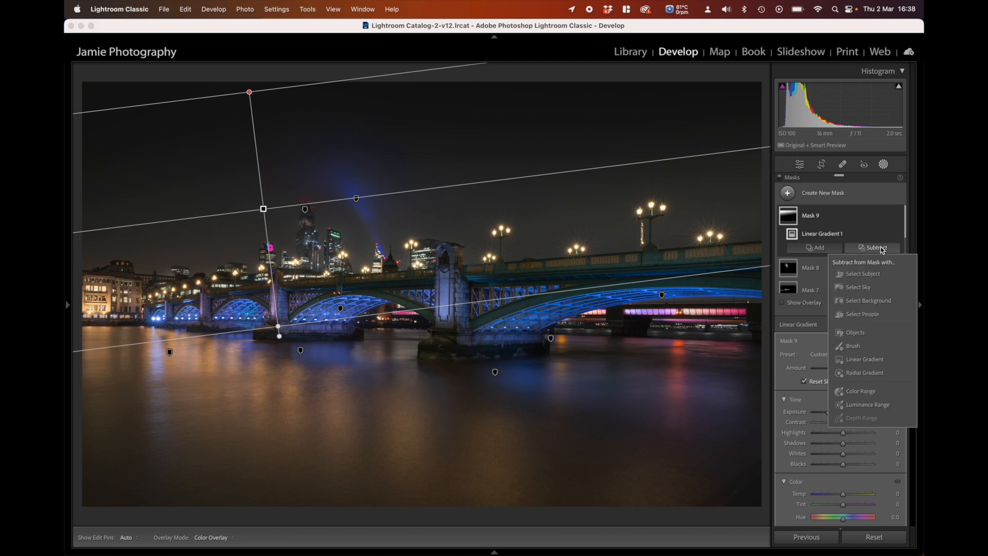
{"action": "left_click", "coordinate": [857, 288]}
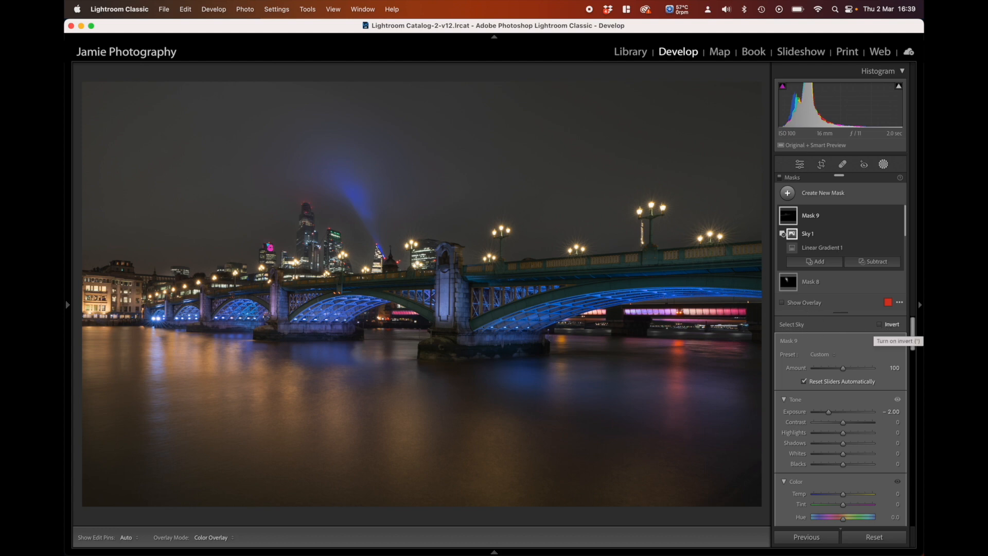
{"action": "left_click", "coordinate": [879, 325]}
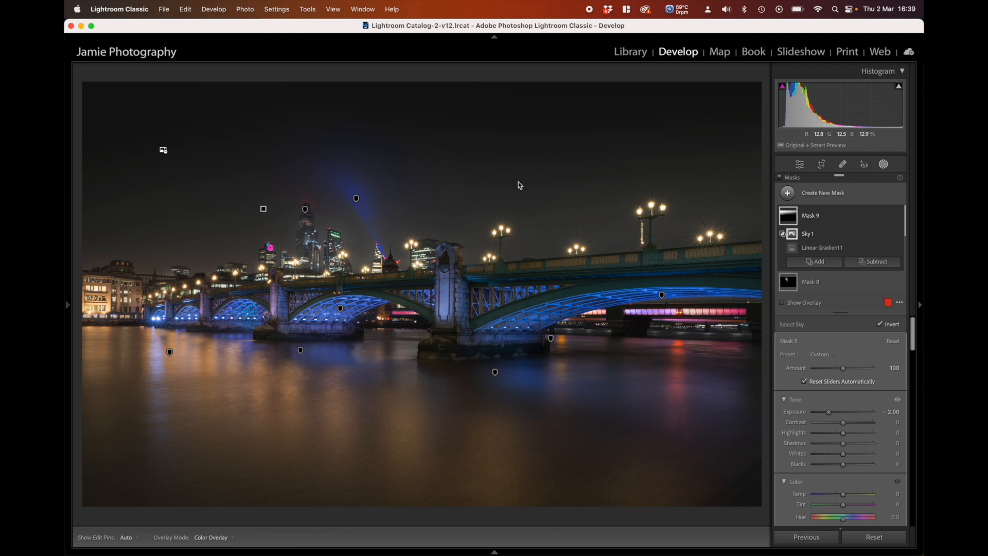
Add a shorter tilted linear gradient mask across the upper sky, extend its lower edge slightly, and set its Exposure to -1.02.
{"action": "left_click", "coordinate": [809, 198]}
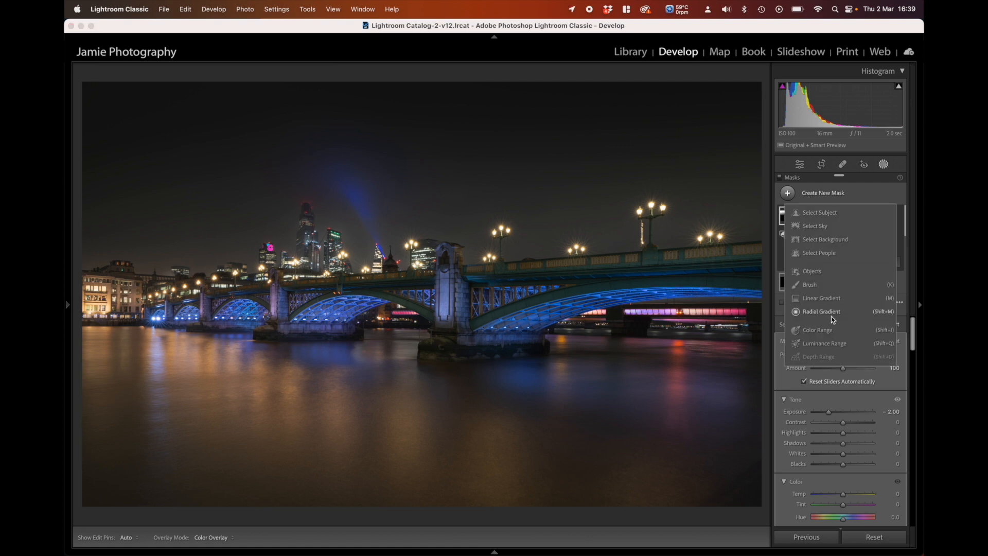
{"action": "left_click", "coordinate": [821, 301]}
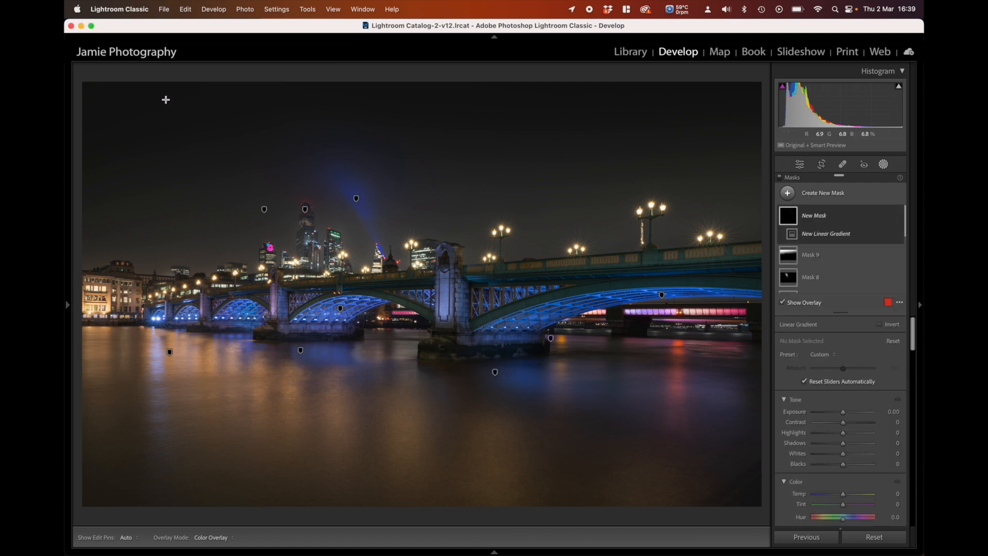
{"action": "left_click_drag", "start_coordinate": [166, 100], "coordinate": [176, 188]}
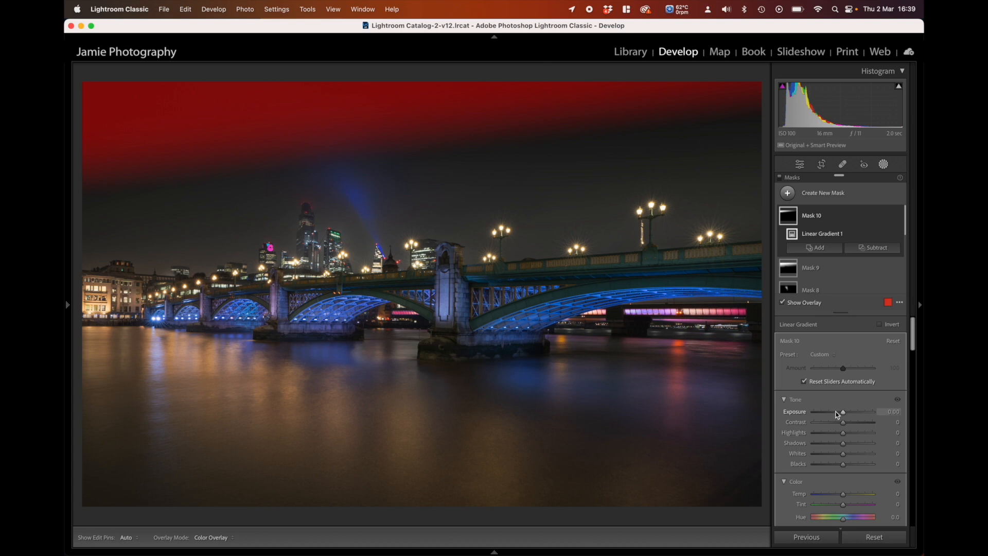
{"action": "left_click_drag", "start_coordinate": [837, 413], "coordinate": [832, 412]}
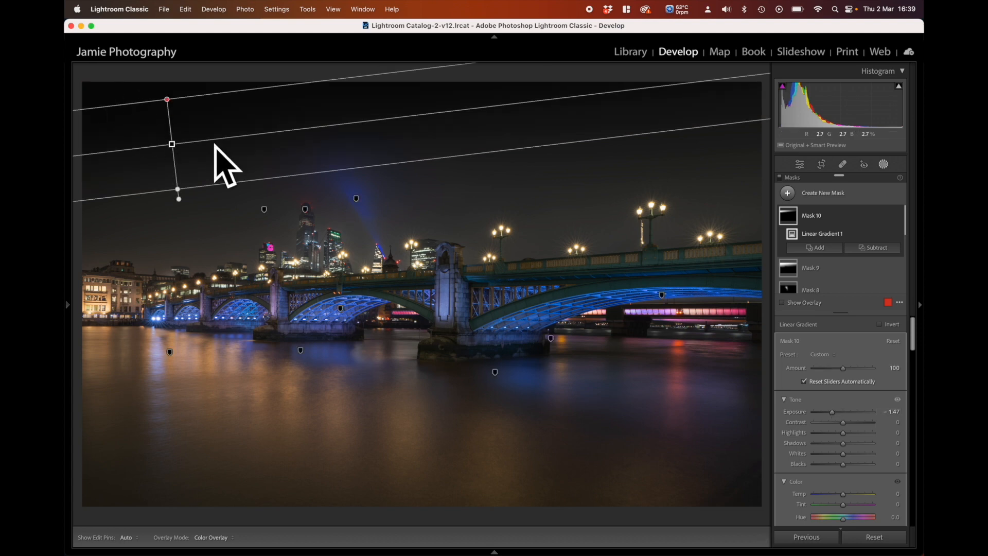
{"action": "mouse_move", "coordinate": [179, 190]}
{"action": "left_mouse_down"}
{"action": "mouse_move", "coordinate": [183, 217]}
{"action": "mouse_move", "coordinate": [178, 199]}
{"action": "left_mouse_up"}
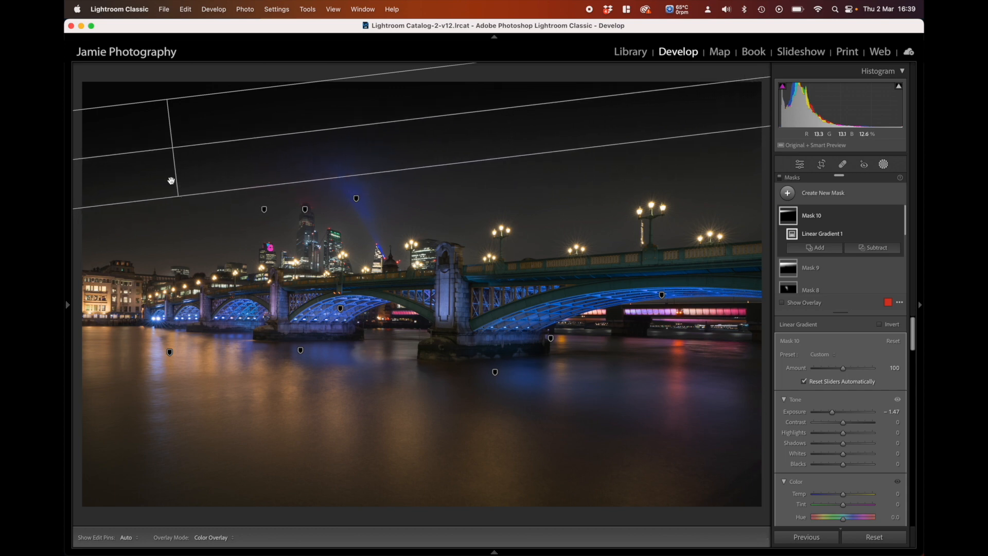
{"action": "left_click_drag", "start_coordinate": [832, 413], "coordinate": [836, 412]}
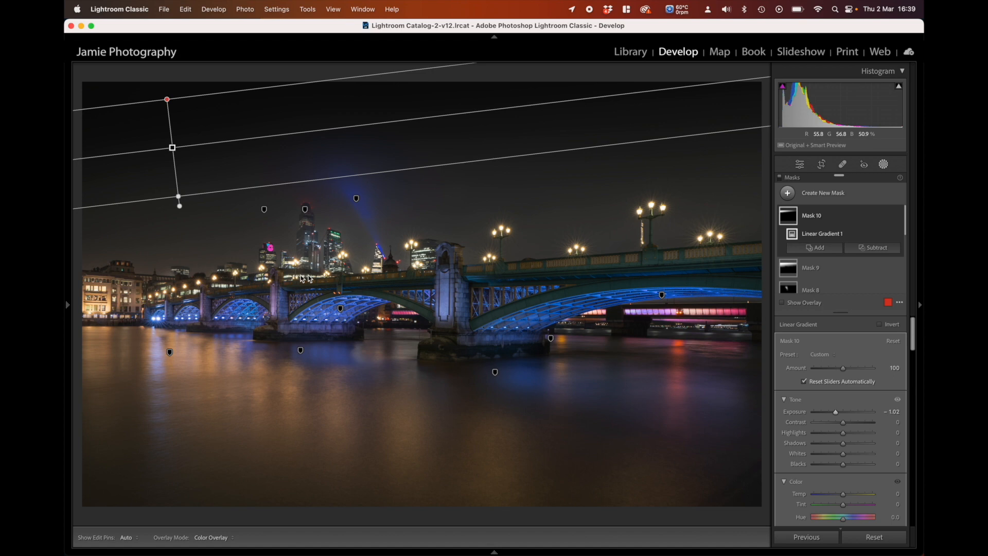
Add a diagonal linear gradient mask rising from the foreground water to the bridge, and move both of its edges closer together.
{"action": "left_click", "coordinate": [809, 194]}
{"action": "left_click", "coordinate": [817, 298]}
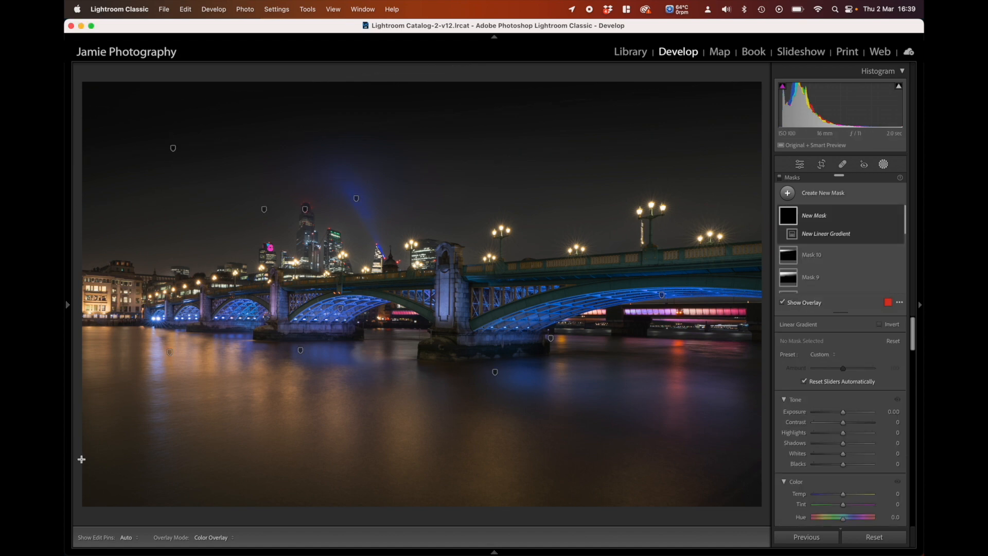
{"action": "left_click_drag", "start_coordinate": [126, 495], "coordinate": [171, 248]}
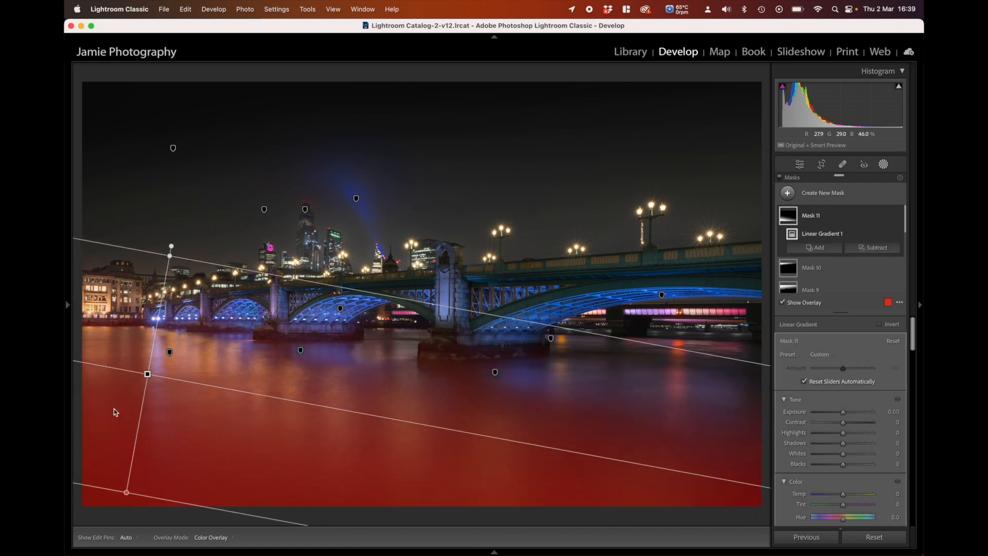
{"action": "left_click_drag", "start_coordinate": [135, 495], "coordinate": [132, 464]}
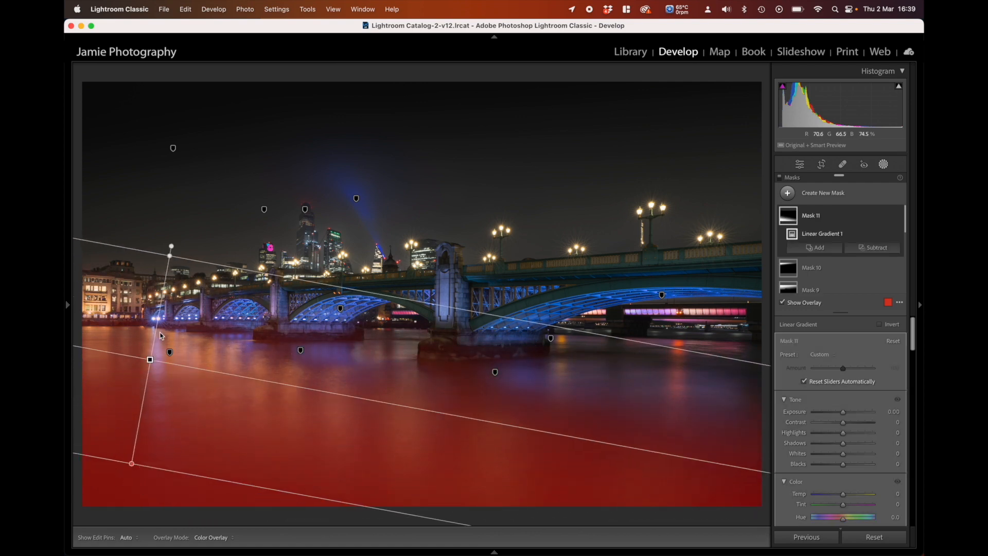
{"action": "left_click_drag", "start_coordinate": [195, 260], "coordinate": [195, 278]}
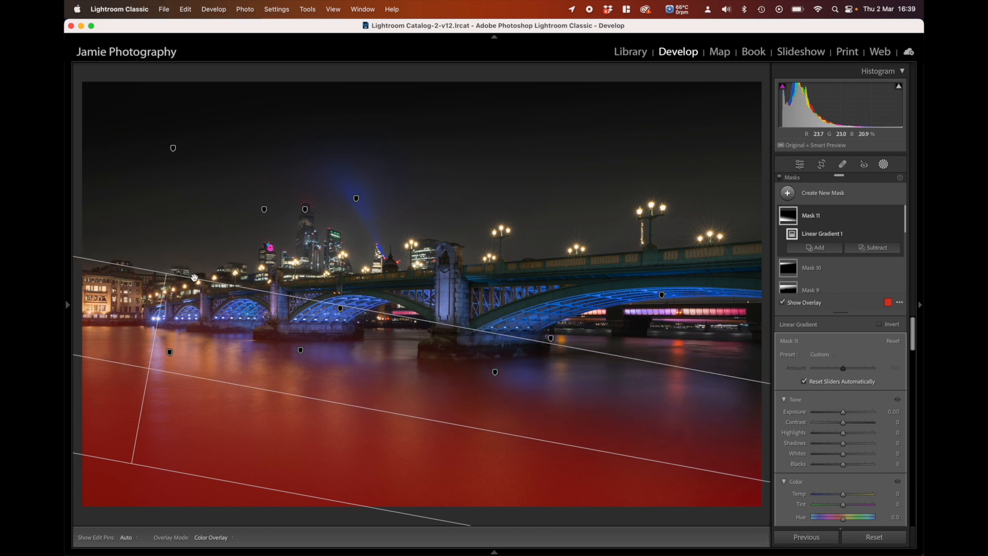
Darken the water under Mask 11 by setting its Exposure to -1.20.
{"action": "left_click", "coordinate": [834, 412]}
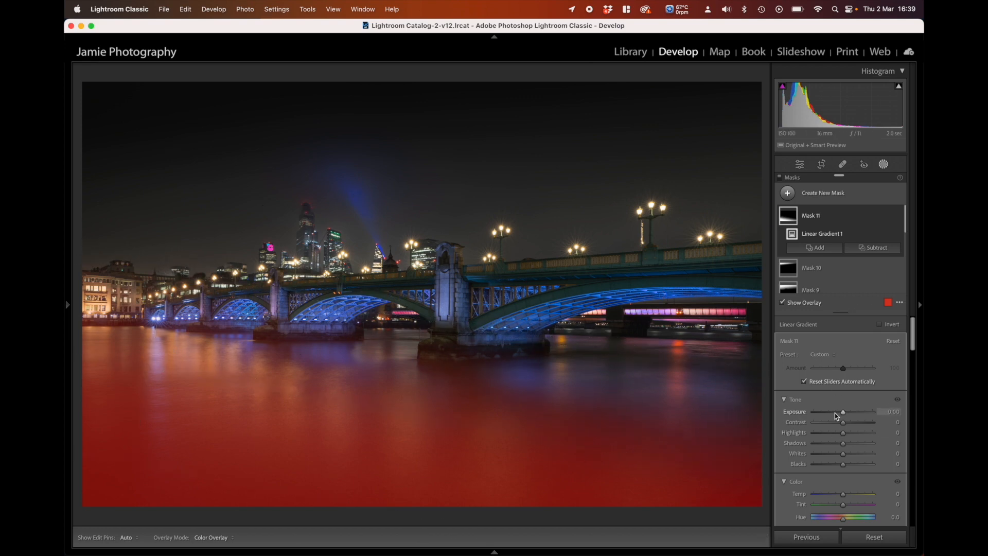
{"action": "left_click_drag", "start_coordinate": [834, 413], "coordinate": [832, 413]}
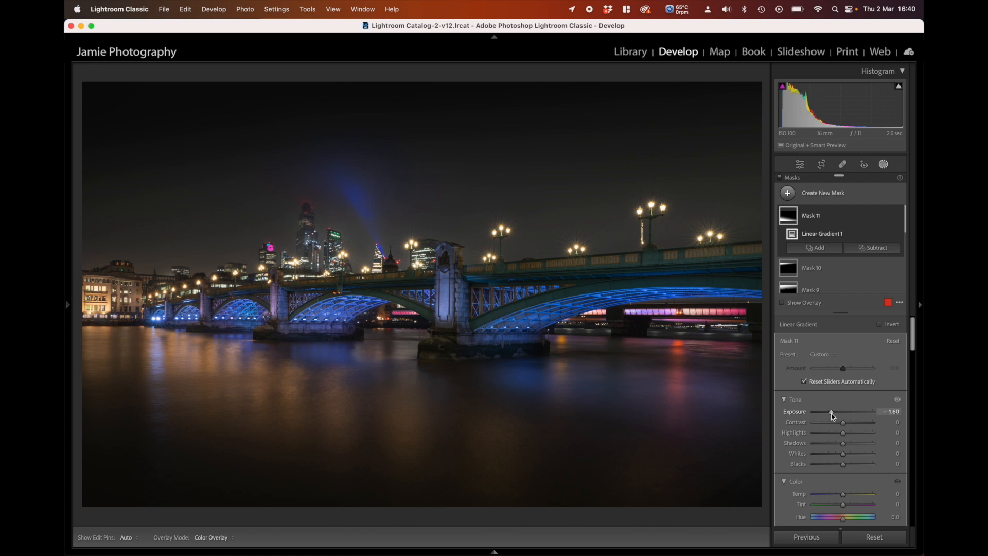
{"action": "left_click_drag", "start_coordinate": [832, 412], "coordinate": [835, 415]}
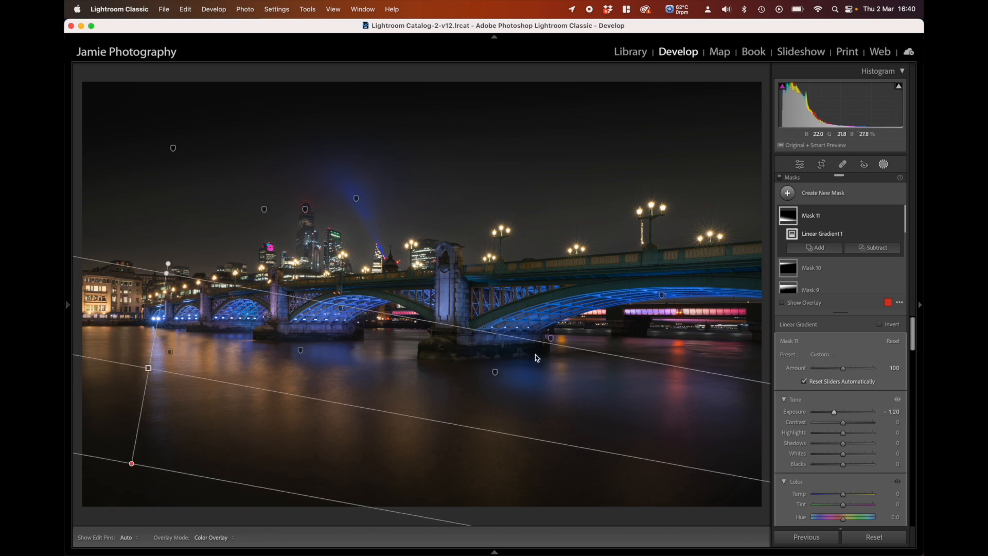
Add a short linear gradient mask along the bottom of the water, set its Exposure to -0.40, and leave masking.
{"action": "left_click", "coordinate": [811, 195]}
{"action": "left_click", "coordinate": [816, 298]}
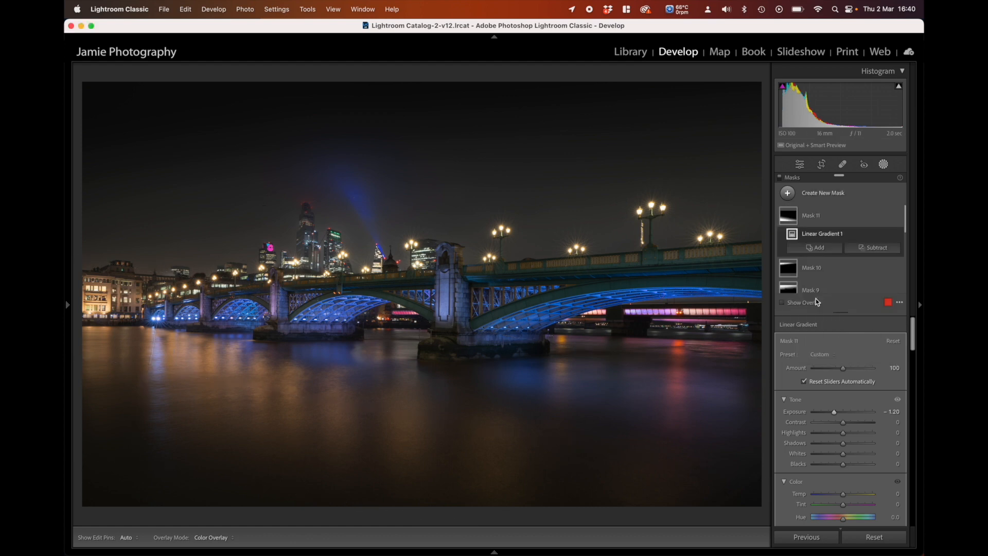
{"action": "left_click_drag", "start_coordinate": [150, 491], "coordinate": [159, 421]}
{"action": "left_click_drag", "start_coordinate": [138, 490], "coordinate": [135, 502]}
{"action": "left_click", "coordinate": [838, 413]}
{"action": "left_click_drag", "start_coordinate": [838, 412], "coordinate": [841, 412]}
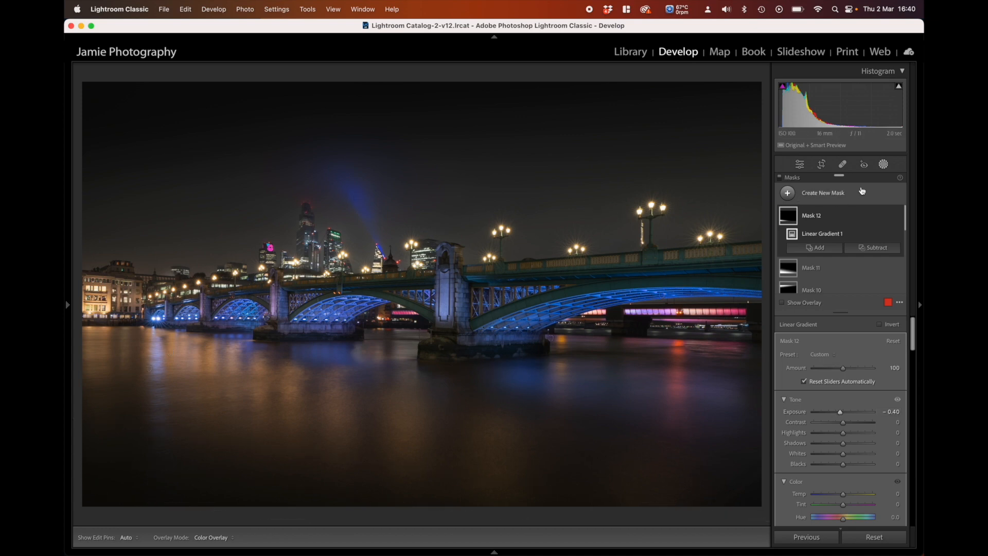
{"action": "left_click", "coordinate": [883, 166]}
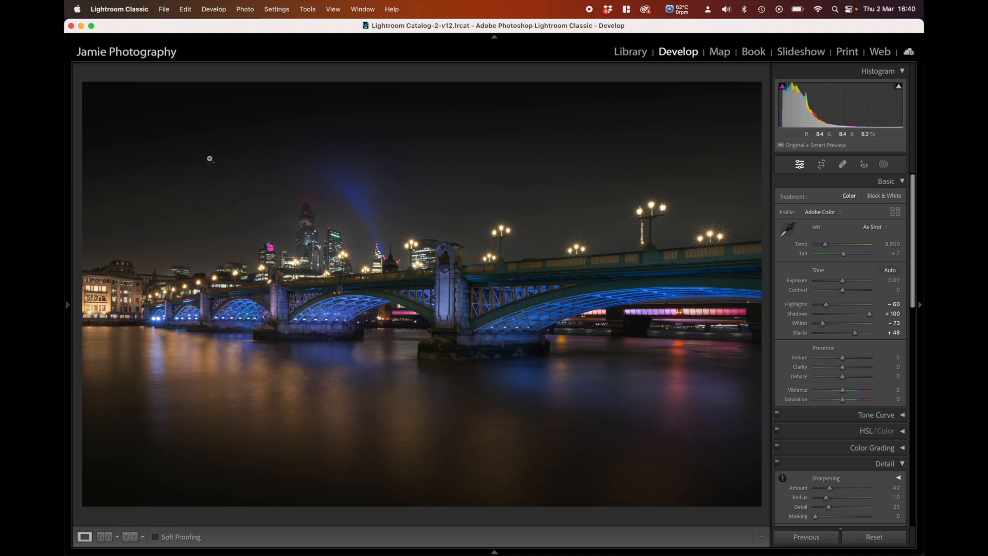
Return to masking, set Mask 10's Exposure to -0.64 to lighten the upper sky, and select Mask 9.
{"action": "left_click", "coordinate": [884, 164]}
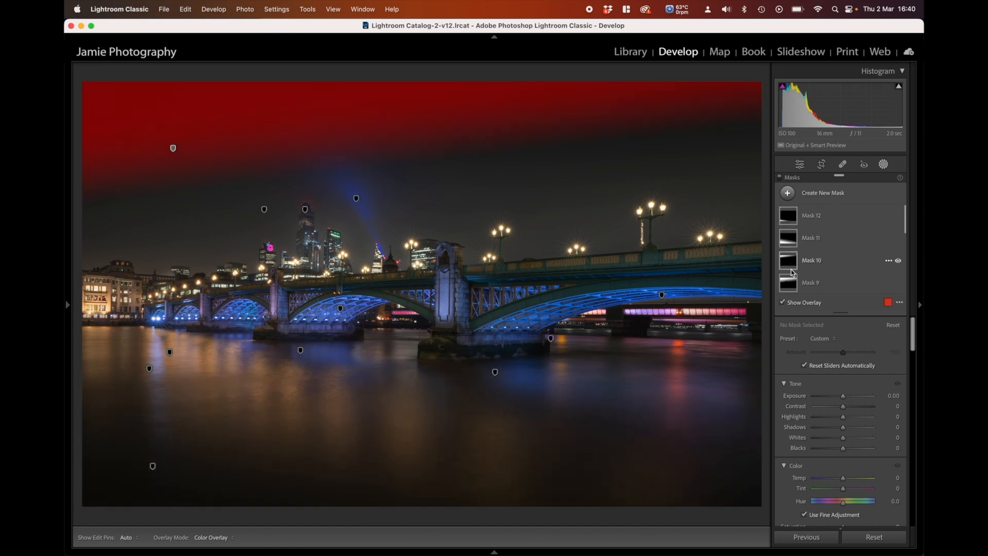
{"action": "left_click", "coordinate": [792, 271]}
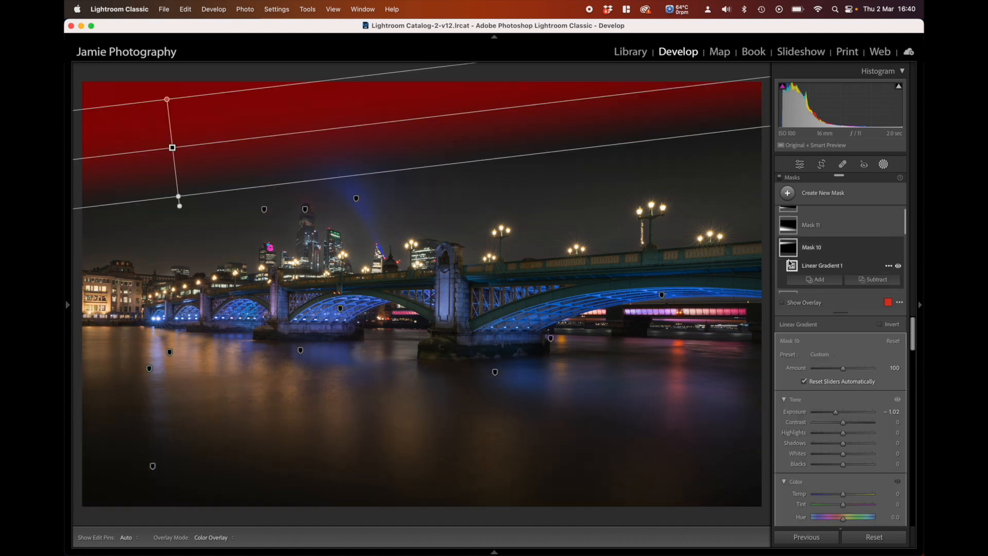
{"action": "left_click_drag", "start_coordinate": [835, 412], "coordinate": [838, 413]}
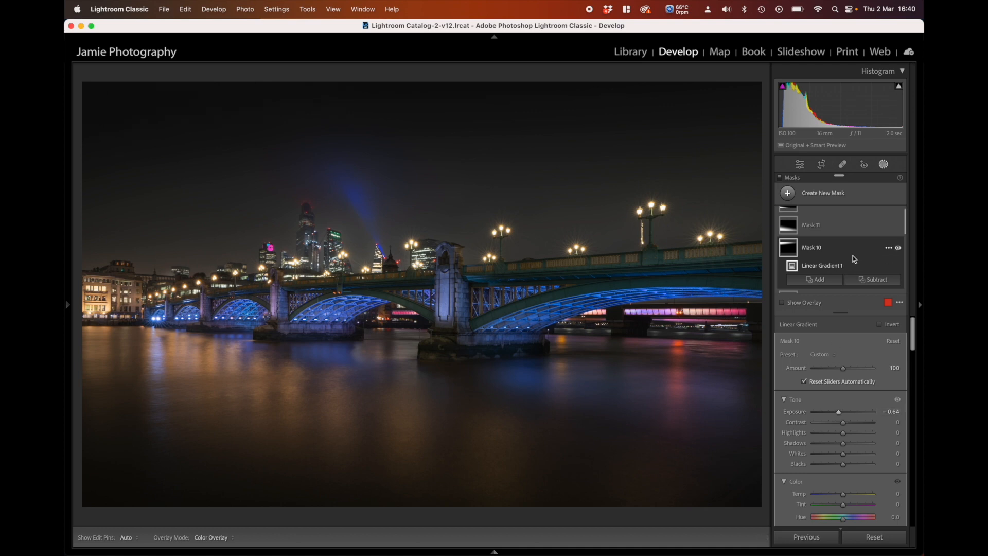
{"action": "scroll", "coordinate": [806, 265], "scroll_direction": "down", "scroll_amount": 2}
{"action": "left_click", "coordinate": [790, 268]}
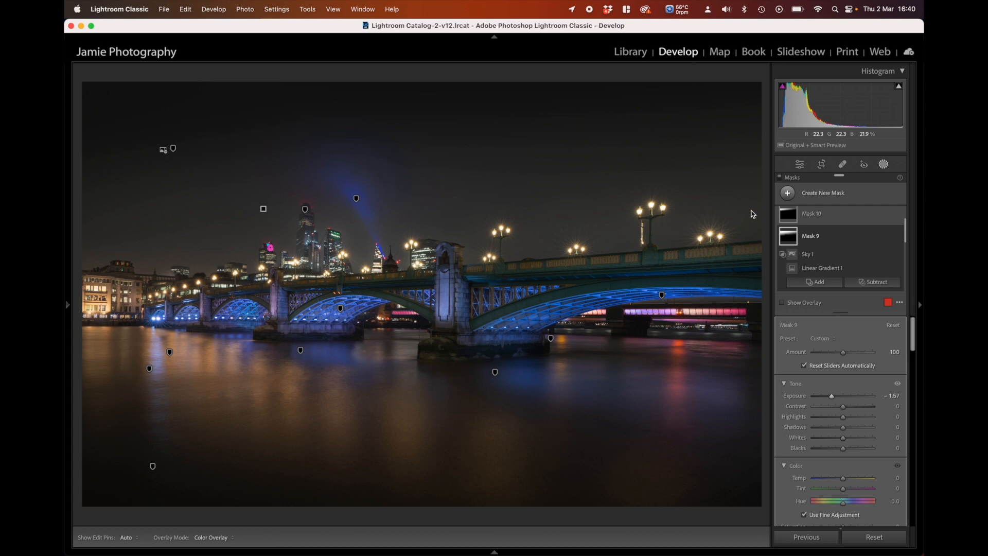
Add a large radial gradient mask centred on the bridge's right end, stretch it to the photo's left edge, and shift it slightly down.
{"action": "left_click", "coordinate": [804, 199]}
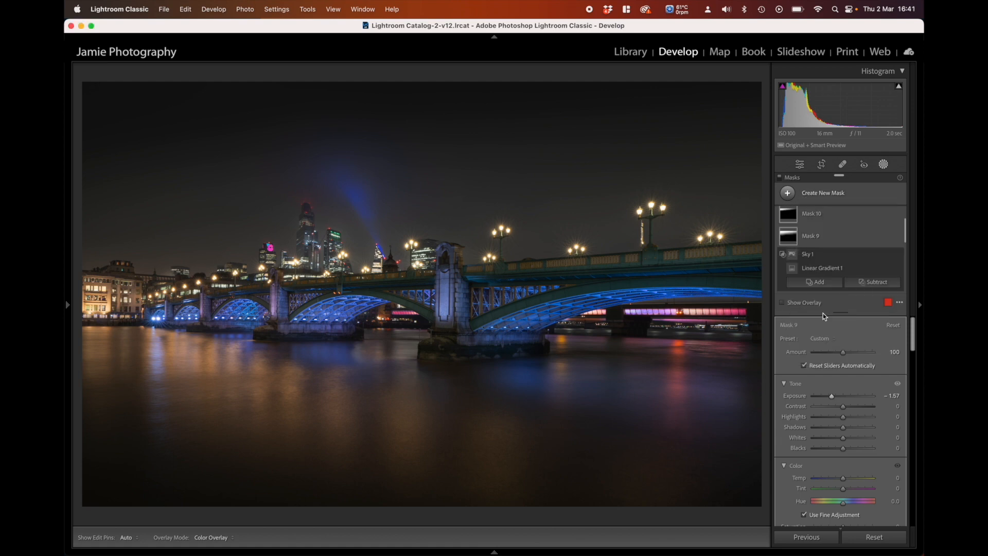
{"action": "left_click_drag", "start_coordinate": [526, 217], "coordinate": [913, 388]}
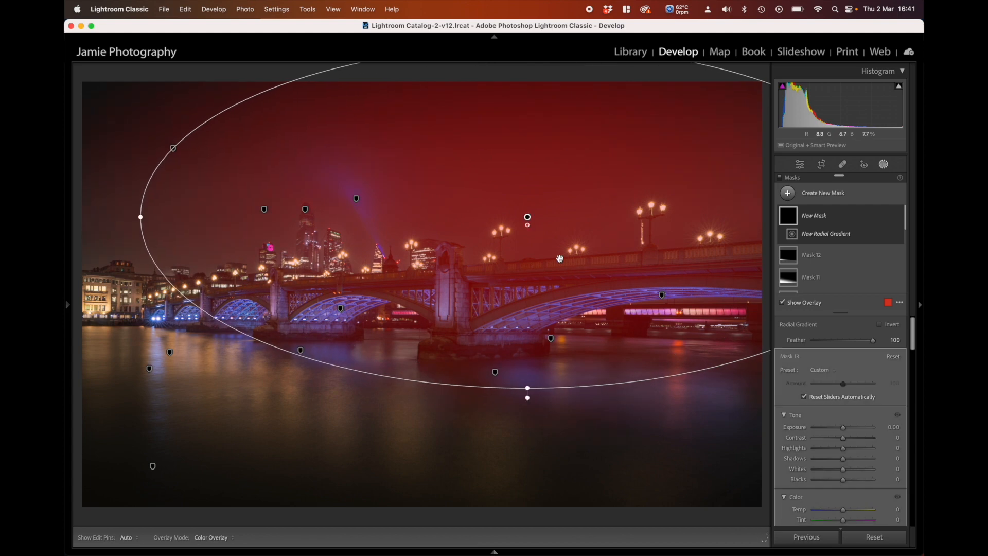
{"action": "left_click_drag", "start_coordinate": [527, 216], "coordinate": [753, 228]}
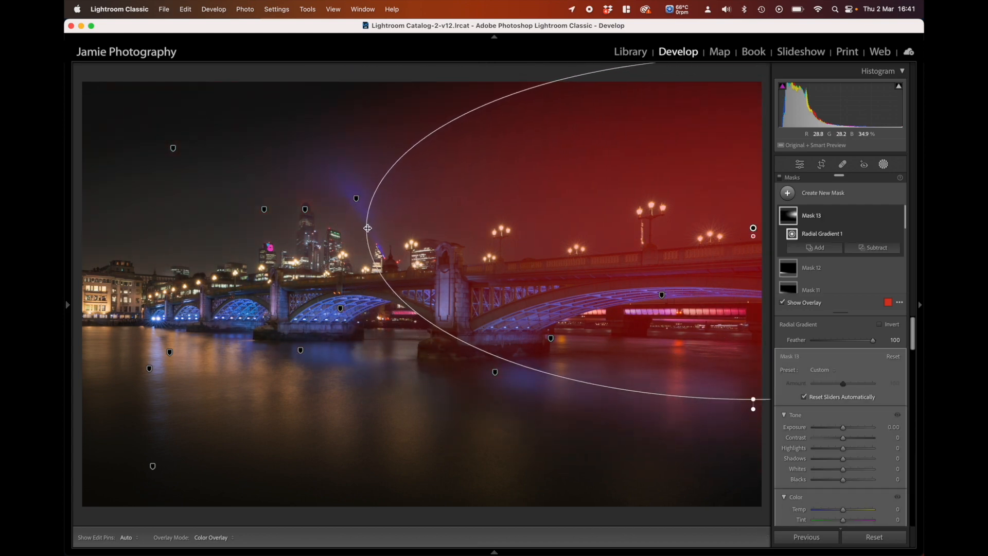
{"action": "left_click_drag", "start_coordinate": [367, 228], "coordinate": [221, 227]}
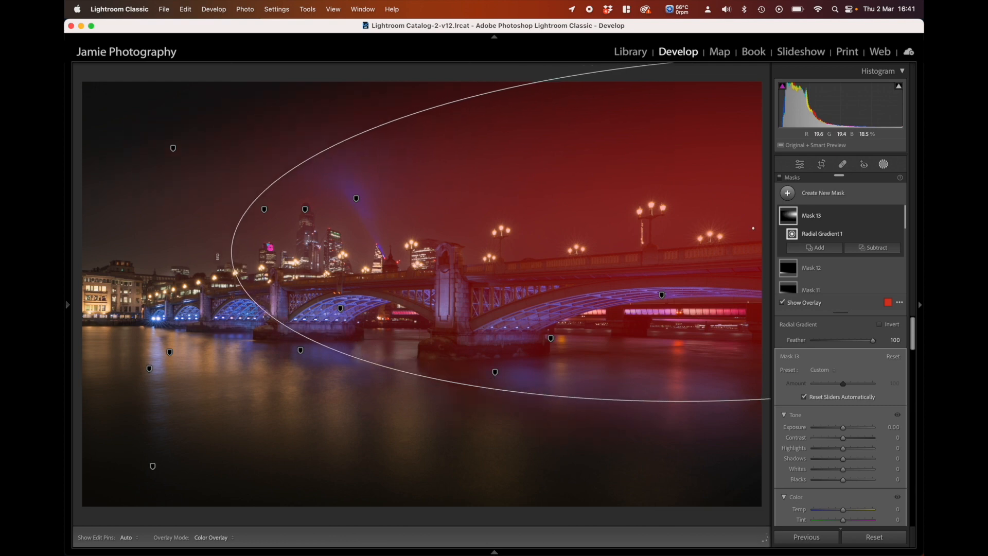
{"action": "left_click_drag", "start_coordinate": [230, 263], "coordinate": [81, 271]}
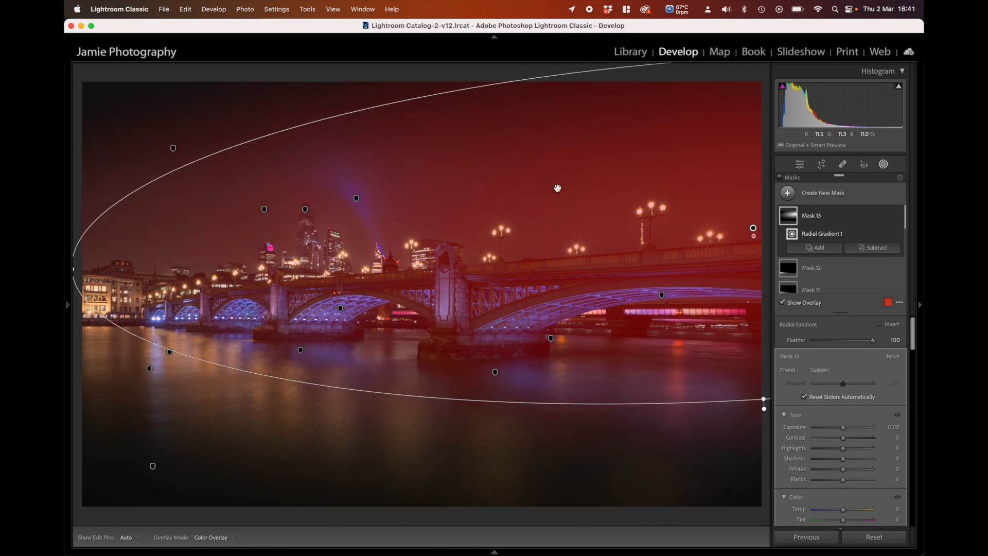
{"action": "left_click_drag", "start_coordinate": [754, 232], "coordinate": [754, 256]}
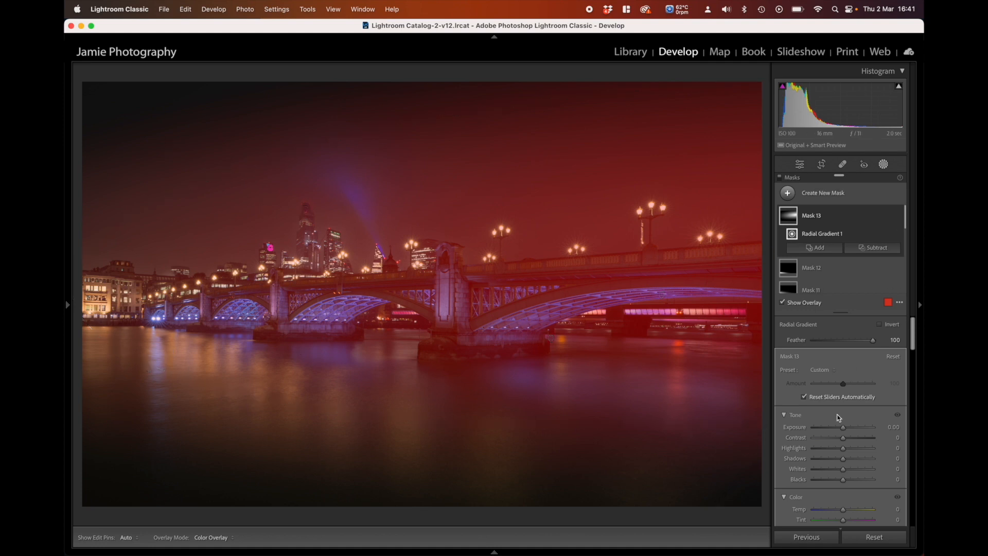
Hide the overlay for Mask 13 and set its Exposure to 0.48 and Contrast to 20.
{"action": "scroll", "coordinate": [842, 402], "scroll_direction": "down", "scroll_amount": 3}
{"action": "key", "text": "o"}
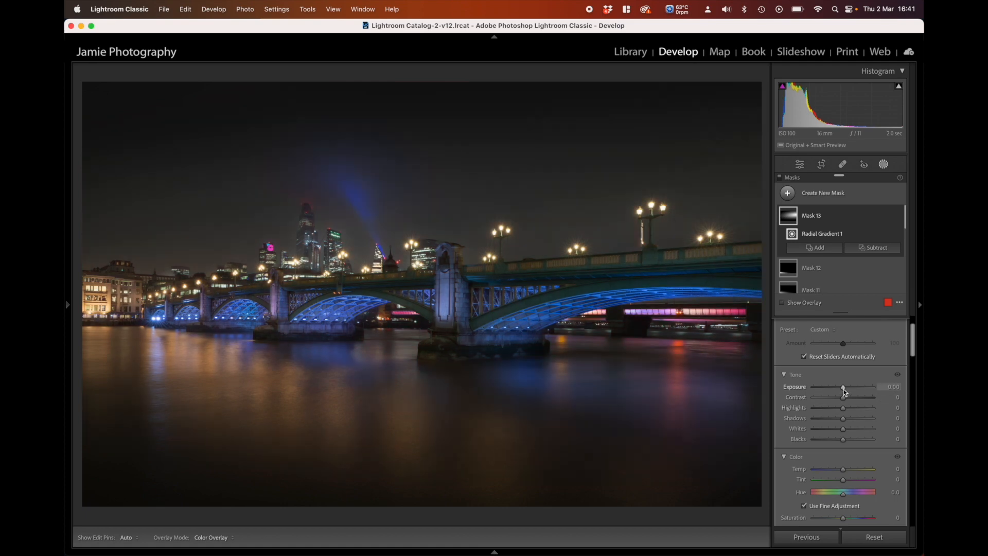
{"action": "left_click_drag", "start_coordinate": [843, 389], "coordinate": [848, 392]}
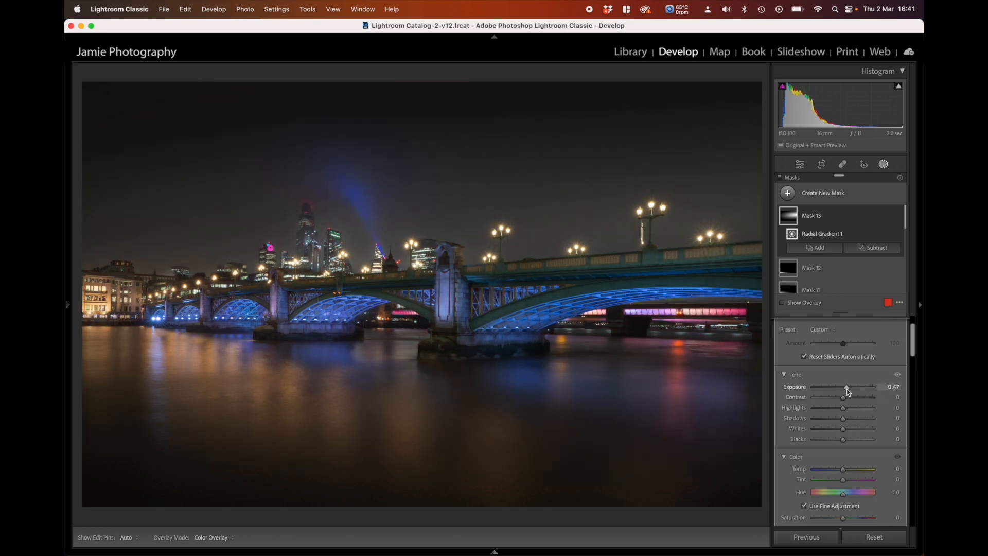
{"action": "left_click_drag", "start_coordinate": [847, 389], "coordinate": [846, 389]}
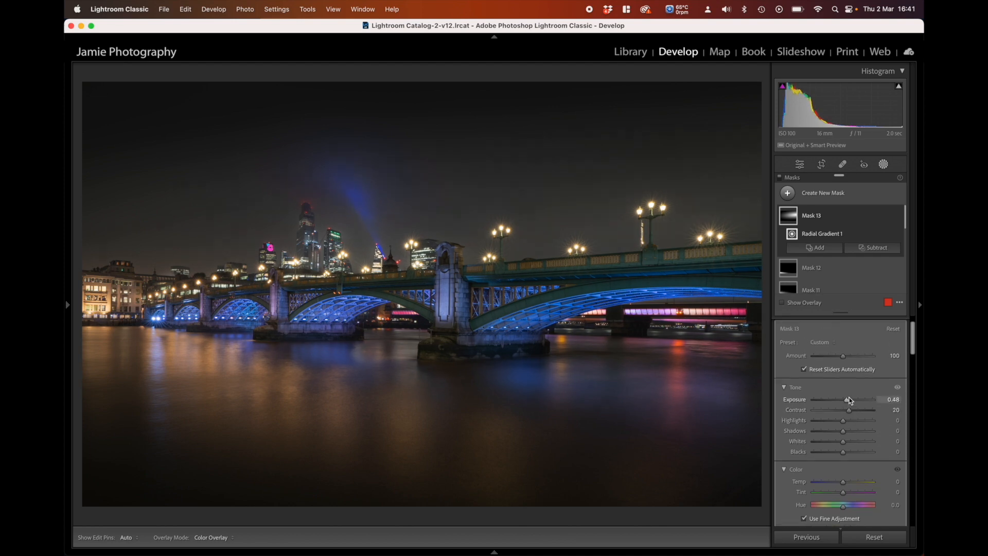
{"action": "left_click_drag", "start_coordinate": [847, 410], "coordinate": [852, 412]}
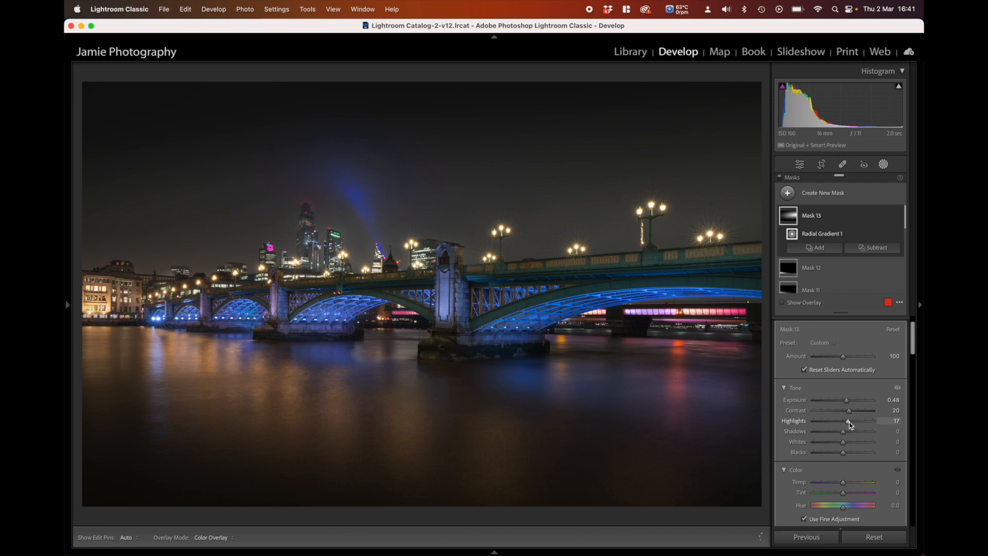
Set Mask 13's Highlights to 22, Shadows to 51, Whites to 11 and Blacks to -7.
{"action": "left_click_drag", "start_coordinate": [849, 421], "coordinate": [850, 421]}
{"action": "left_click_drag", "start_coordinate": [853, 431], "coordinate": [857, 431]}
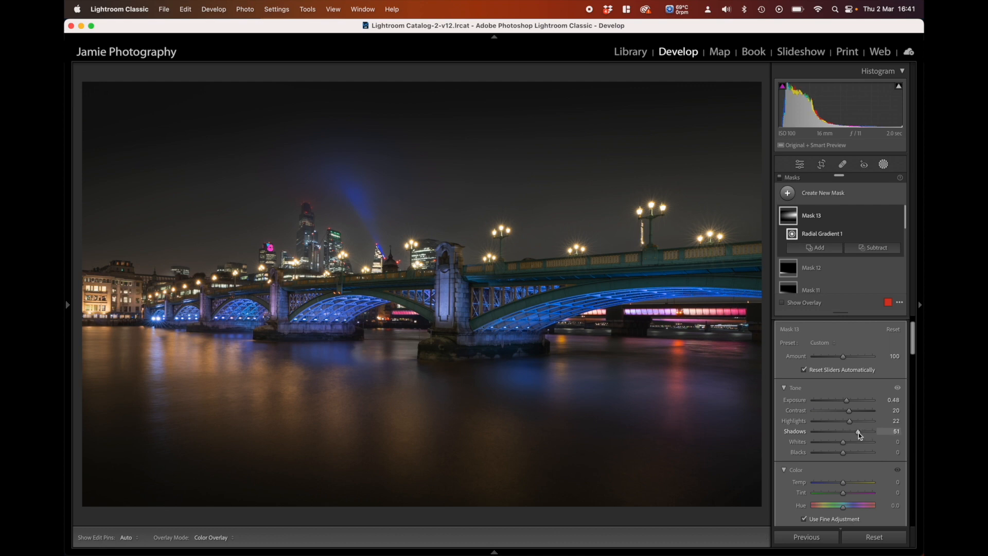
{"action": "left_click_drag", "start_coordinate": [858, 432], "coordinate": [859, 432]}
{"action": "key", "text": "alt"}
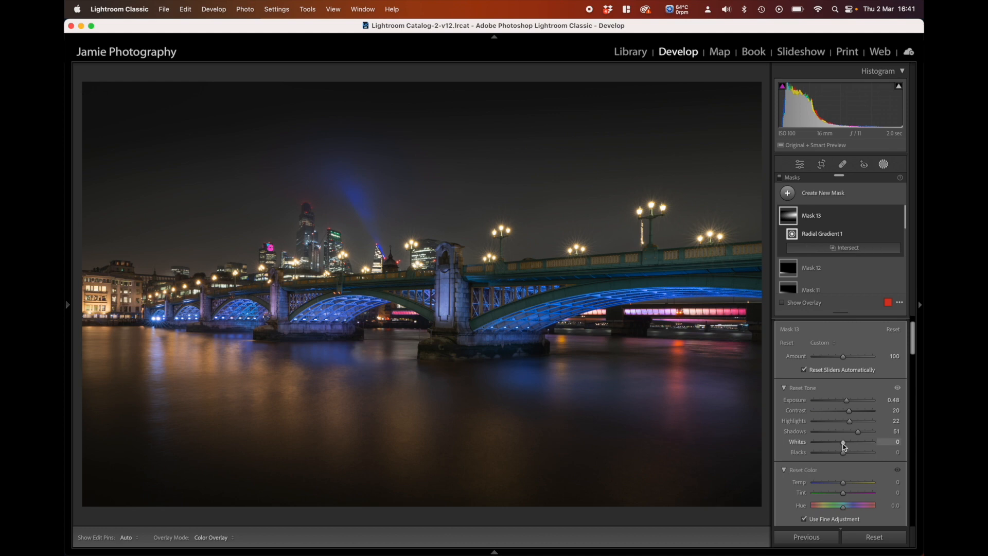
{"action": "left_click_drag", "start_coordinate": [846, 443], "coordinate": [844, 444]}
{"action": "left_click_drag", "start_coordinate": [847, 440], "coordinate": [848, 443]}
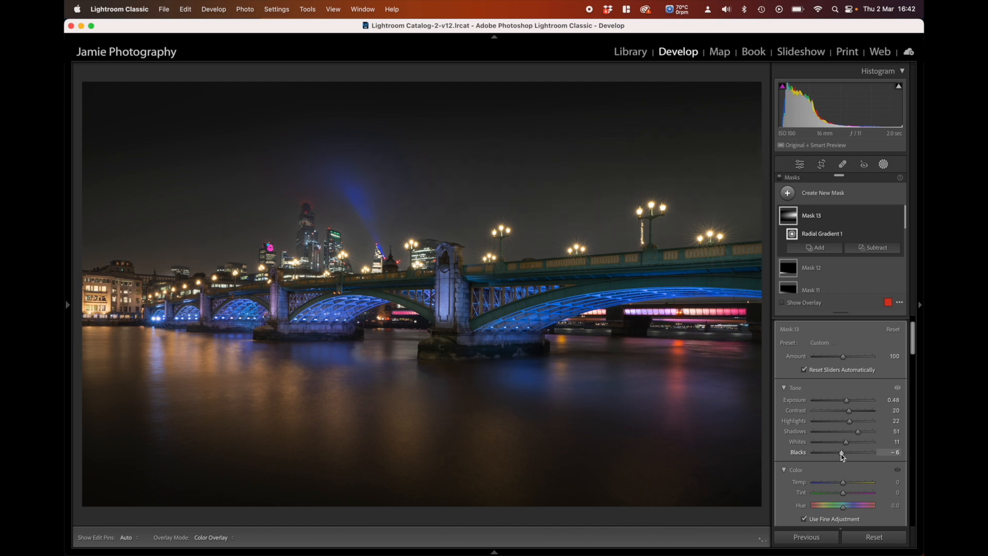
{"action": "left_click_drag", "start_coordinate": [841, 455], "coordinate": [840, 455]}
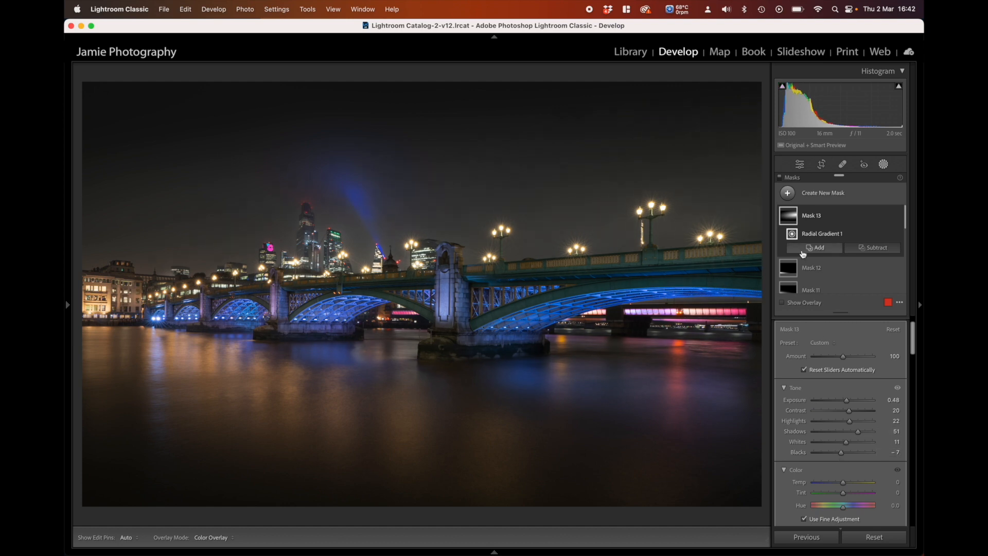
Warm the area under Mask 13 with Temp 25, Tint 9 and Saturation 18.
{"action": "scroll", "coordinate": [826, 443], "scroll_direction": "down", "scroll_amount": 2}
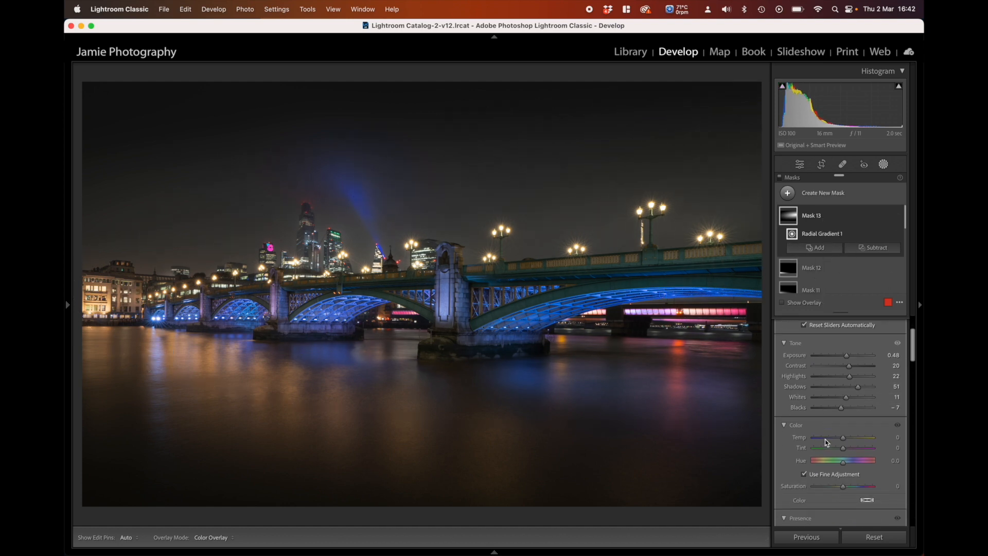
{"action": "scroll", "coordinate": [825, 439], "scroll_direction": "down", "scroll_amount": 1}
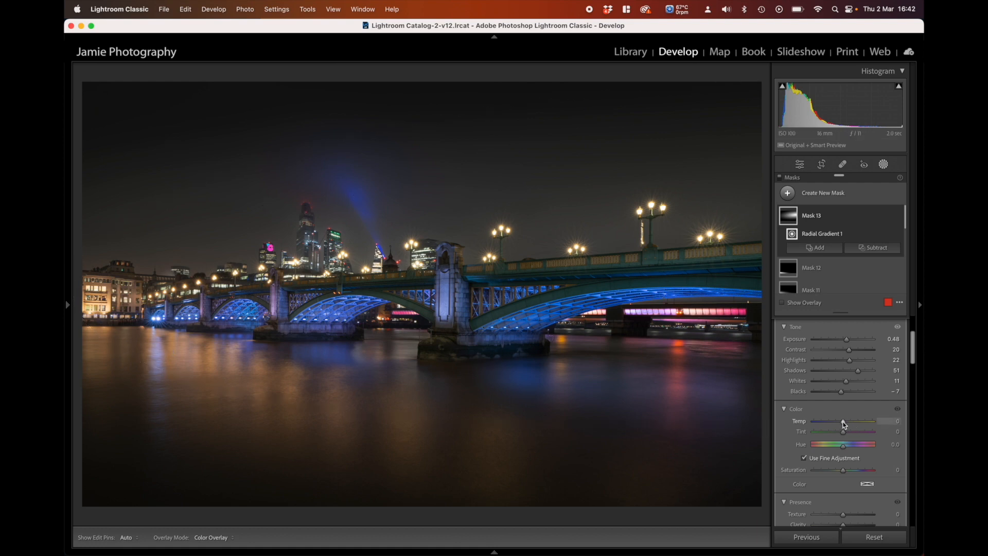
{"action": "left_click_drag", "start_coordinate": [845, 422], "coordinate": [865, 422]}
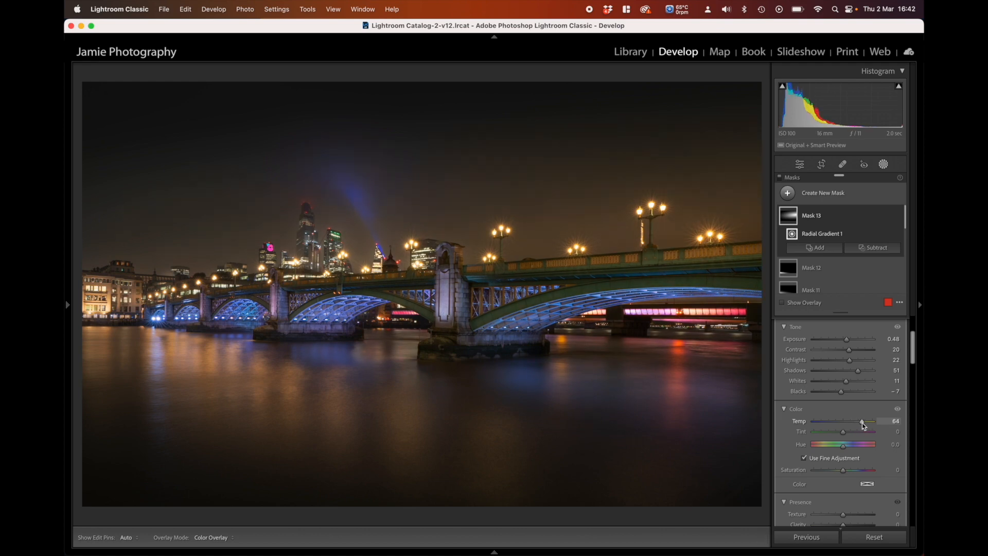
{"action": "left_click_drag", "start_coordinate": [855, 423], "coordinate": [851, 424]}
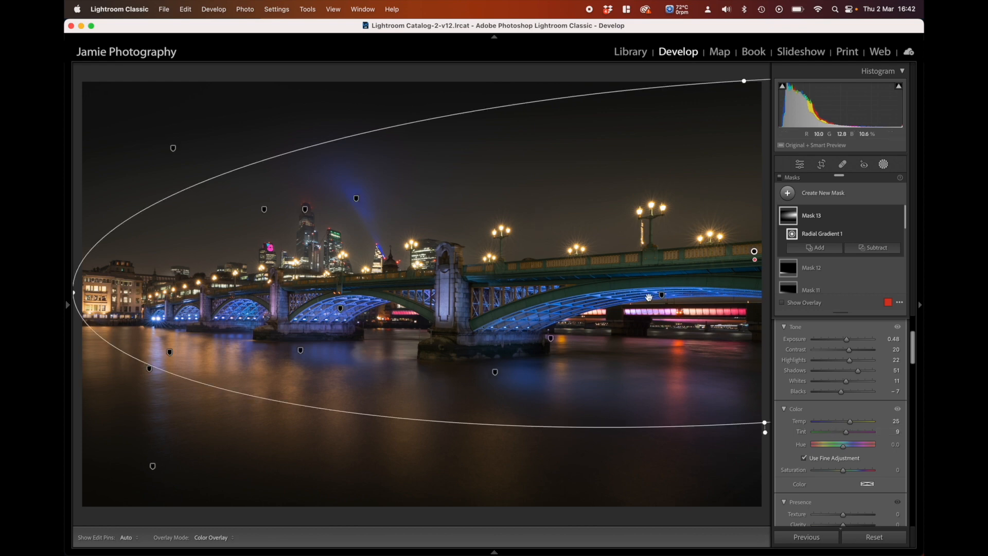
{"action": "left_click", "coordinate": [848, 471]}
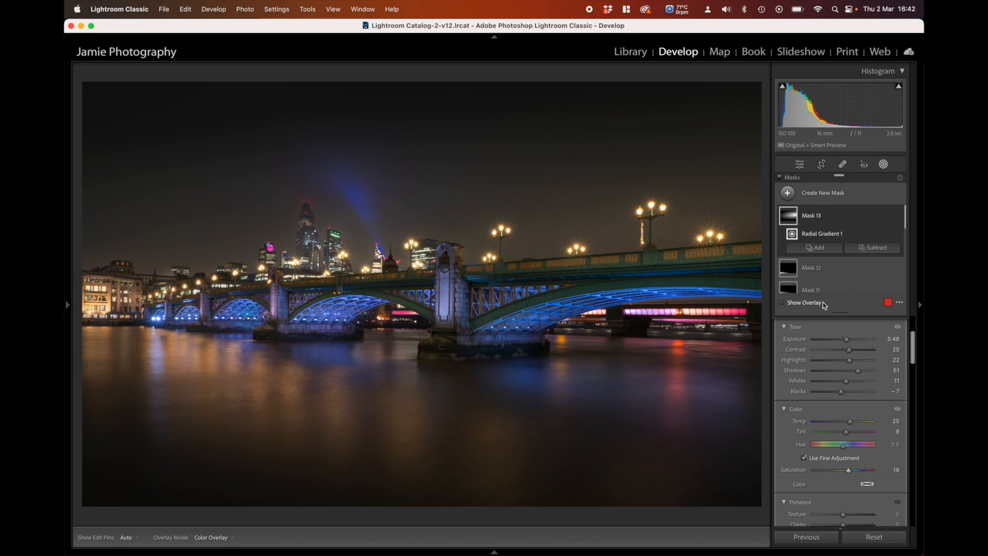
Raise Mask 13's Clarity moderately and leave masking.
{"action": "scroll", "coordinate": [847, 425], "scroll_direction": "down", "scroll_amount": 5}
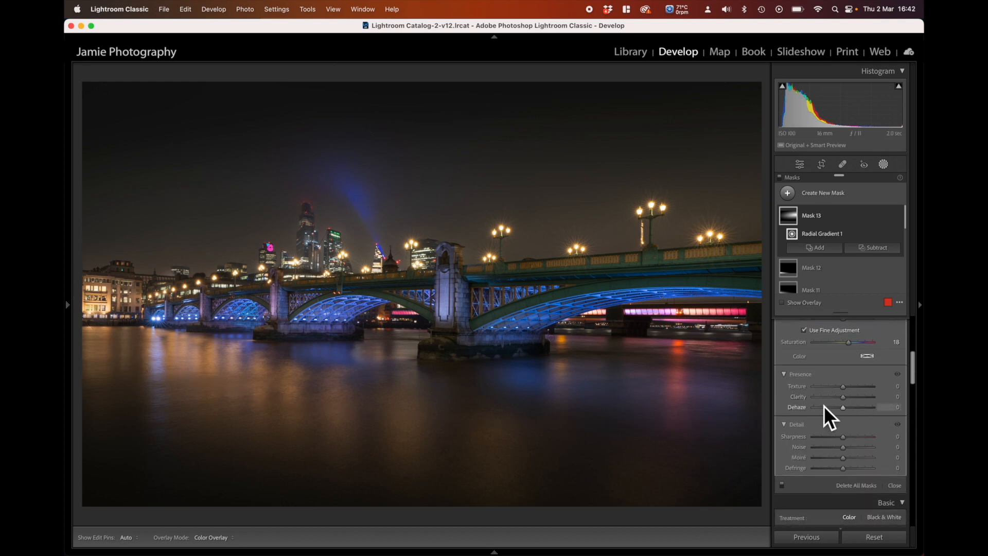
{"action": "left_click", "coordinate": [853, 397]}
{"action": "left_click_drag", "start_coordinate": [853, 396], "coordinate": [850, 397]}
{"action": "left_click", "coordinate": [883, 164]}
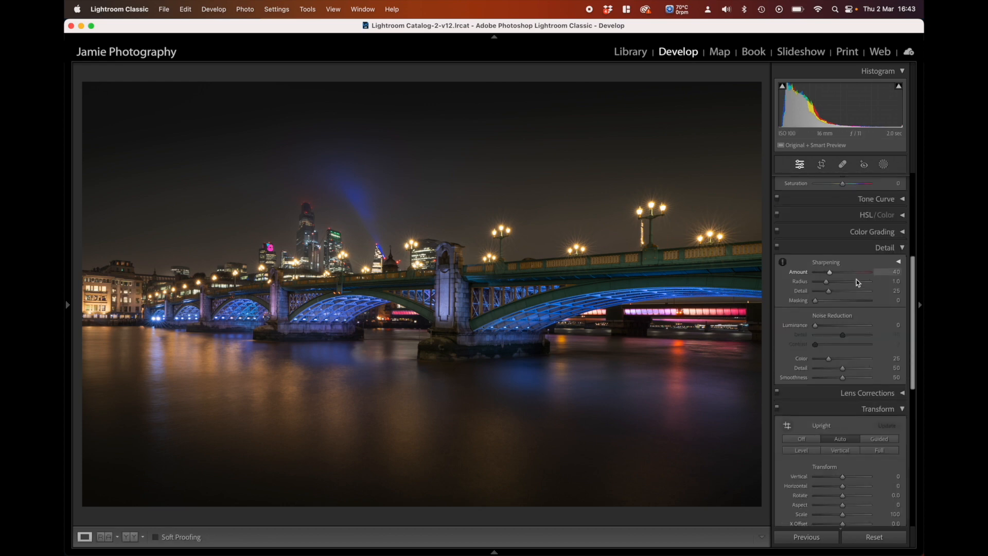
Add a soft dark post-crop vignette with Amount -10 and Feather 100.
{"action": "scroll", "coordinate": [860, 293], "scroll_direction": "down", "scroll_amount": 6}
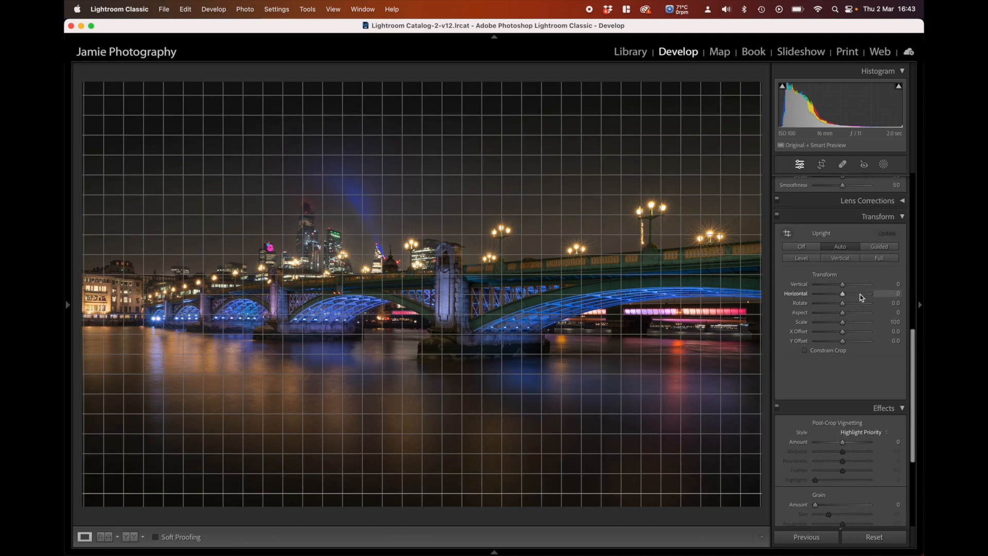
{"action": "scroll", "coordinate": [859, 294], "scroll_direction": "down", "scroll_amount": 4}
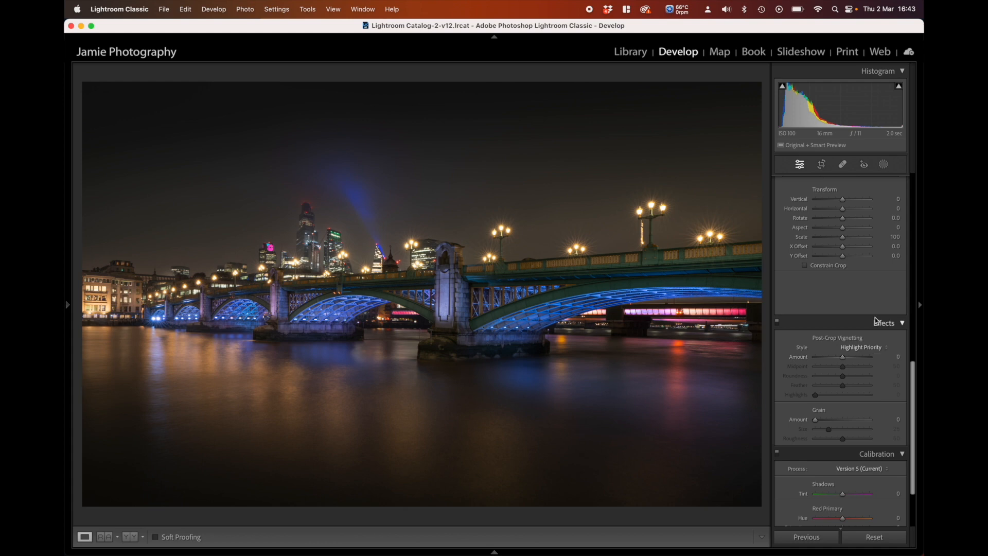
{"action": "left_click_drag", "start_coordinate": [842, 358], "coordinate": [839, 362]}
{"action": "scroll", "coordinate": [837, 358], "scroll_direction": "up", "scroll_amount": 1}
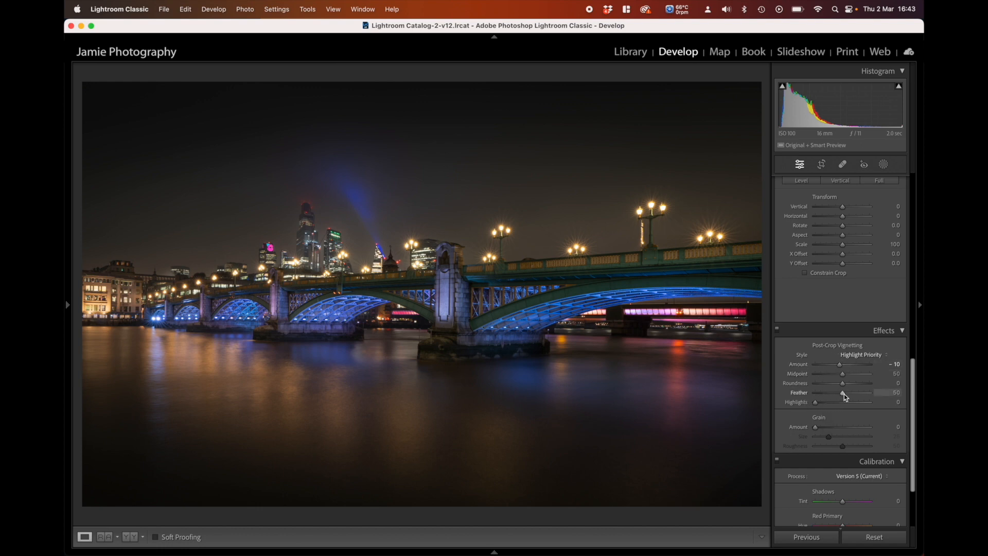
{"action": "left_click_drag", "start_coordinate": [842, 392], "coordinate": [919, 395]}
{"action": "scroll", "coordinate": [865, 378], "scroll_direction": "down", "scroll_amount": 3}
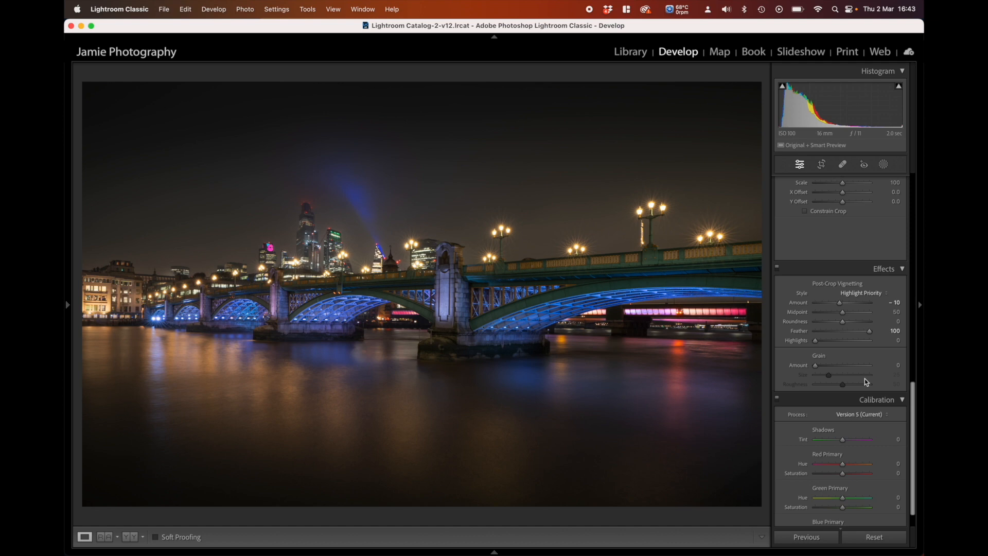
Inspect the sky and bridge up close, set Luminance noise reduction to 20 and Sharpening Amount to 50, and return to the full view.
{"action": "scroll", "coordinate": [864, 378], "scroll_direction": "up", "scroll_amount": 4}
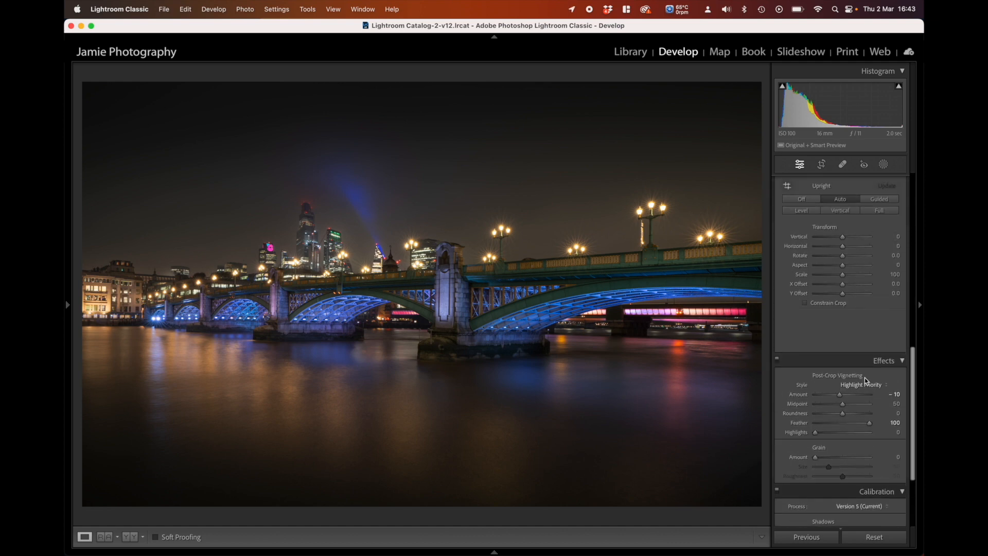
{"action": "scroll", "coordinate": [864, 377], "scroll_direction": "up", "scroll_amount": 8}
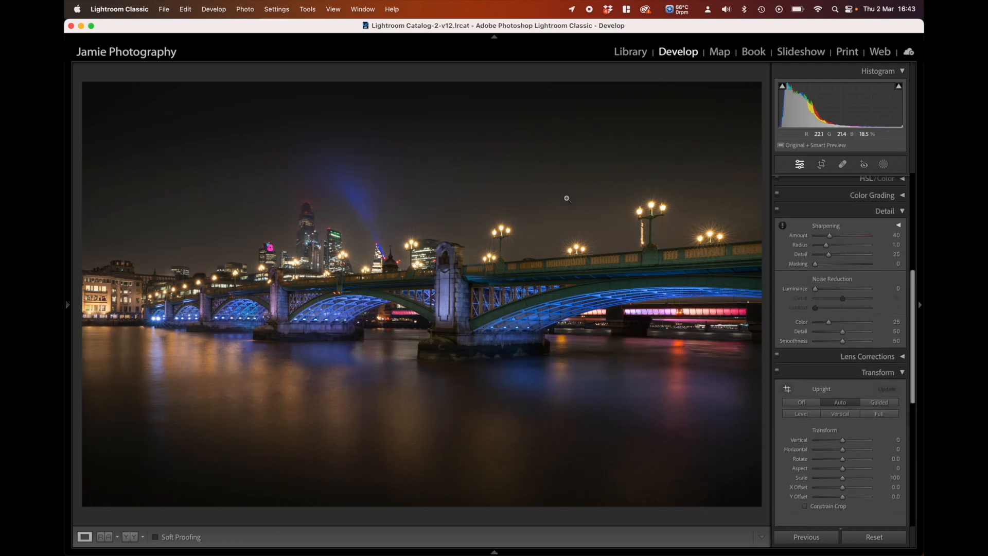
{"action": "left_click", "coordinate": [566, 199]}
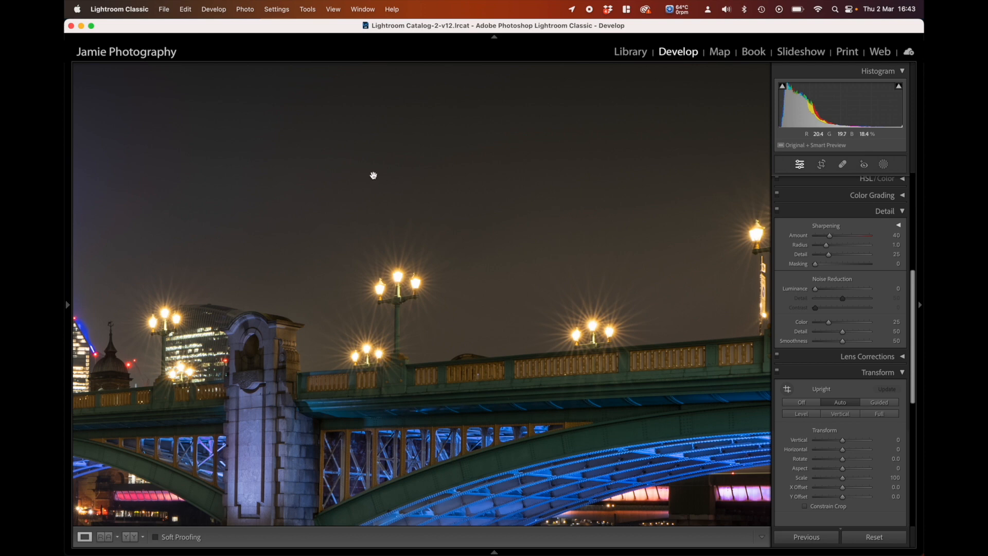
{"action": "scroll", "coordinate": [834, 298], "scroll_direction": "up", "scroll_amount": 3}
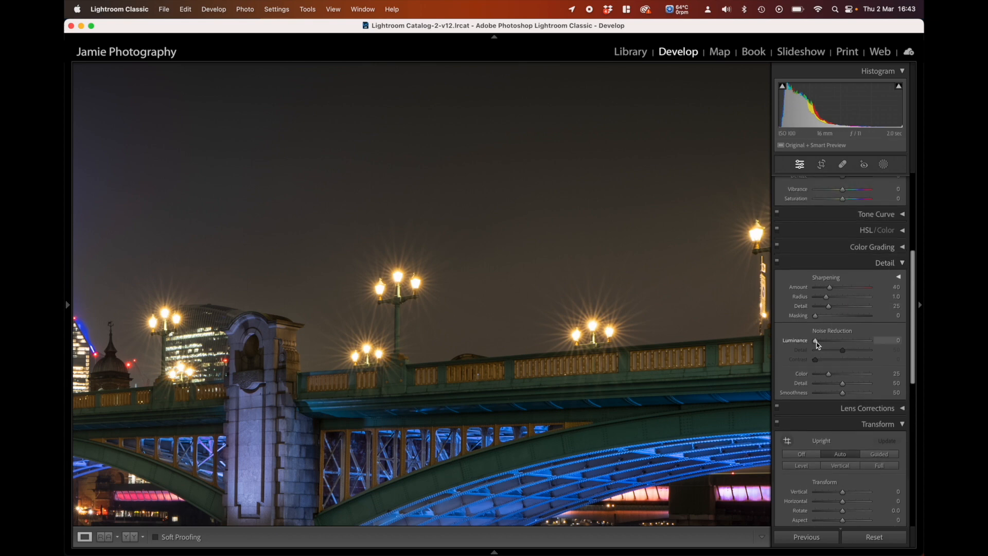
{"action": "left_click_drag", "start_coordinate": [816, 342], "coordinate": [829, 343]}
{"action": "left_click_drag", "start_coordinate": [829, 344], "coordinate": [826, 344]}
{"action": "left_click_drag", "start_coordinate": [829, 287], "coordinate": [833, 288]}
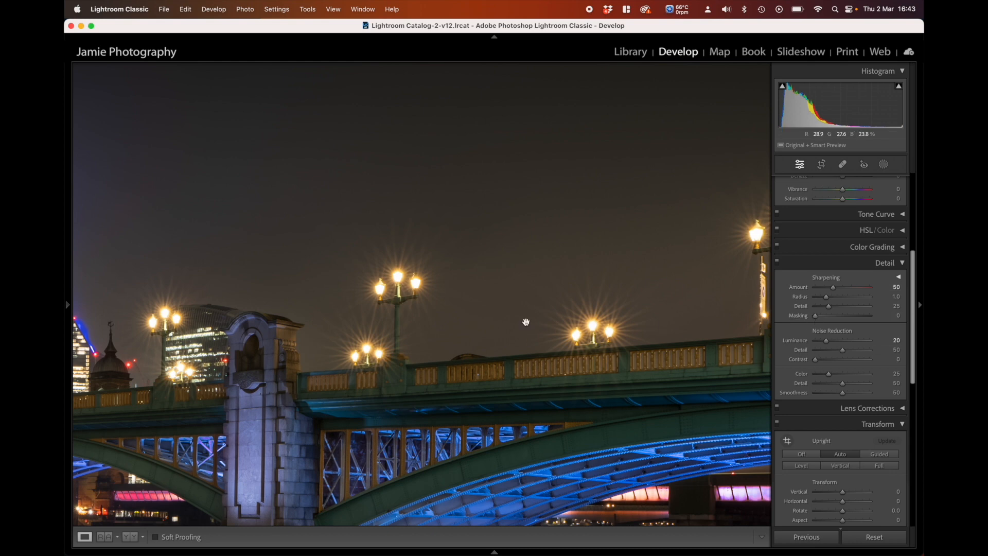
{"action": "left_click", "coordinate": [525, 323]}
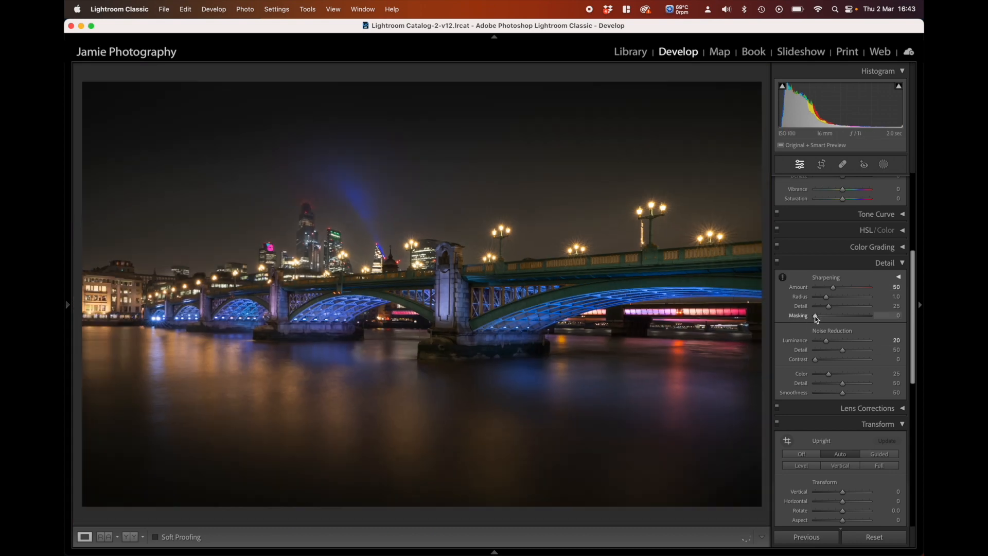
Set the Sharpening Masking to 20 while previewing the edge mask, limiting sharpening to the bridge and skyline edges.
{"action": "key", "text": "alt"}
{"action": "left_click", "coordinate": [816, 316], "text": "alt"}
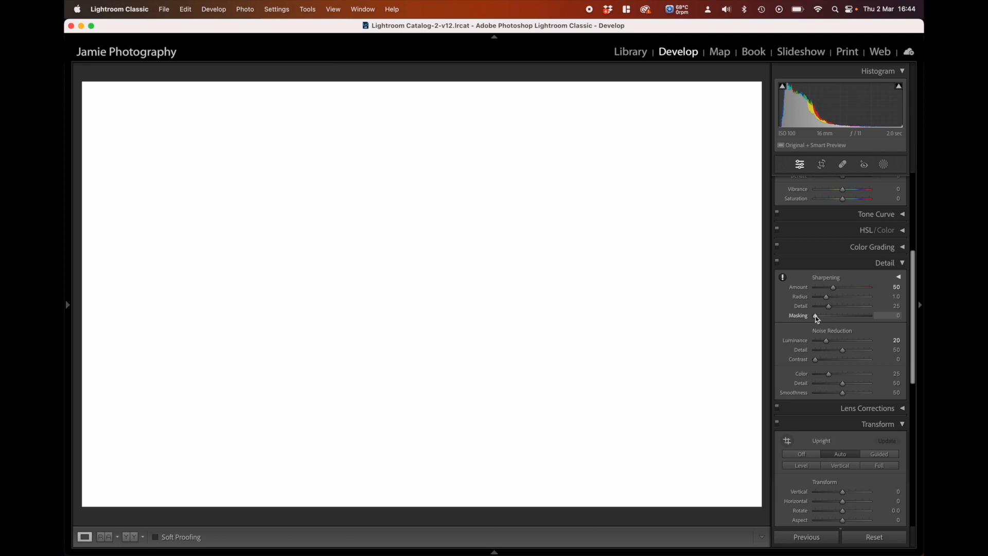
{"action": "left_click_drag", "start_coordinate": [816, 317], "coordinate": [823, 317]}
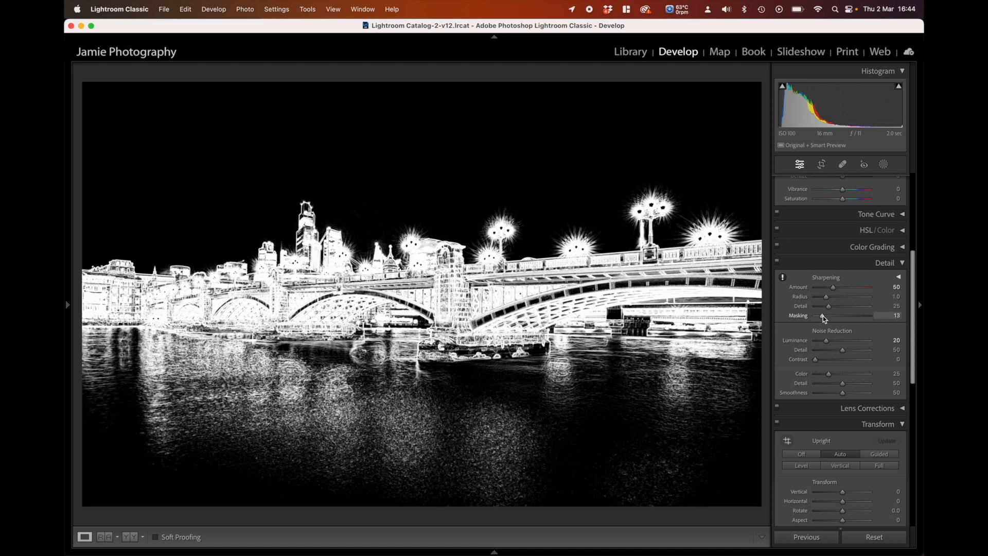
{"action": "mouse_move", "coordinate": [823, 316]}
{"action": "left_mouse_down"}
{"action": "mouse_move", "coordinate": [855, 318]}
{"action": "mouse_move", "coordinate": [826, 320]}
{"action": "left_mouse_up"}
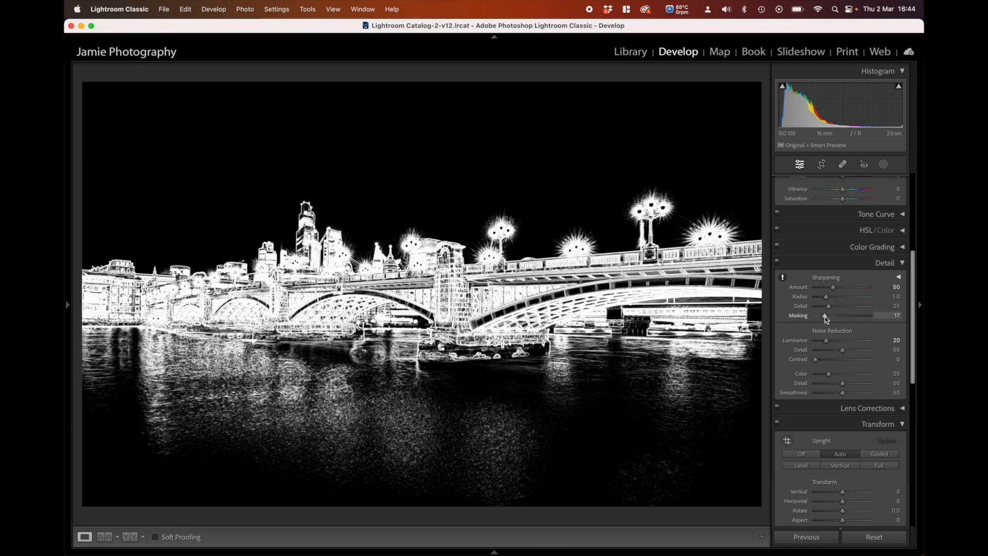
{"action": "left_click_drag", "start_coordinate": [827, 320], "coordinate": [828, 319]}
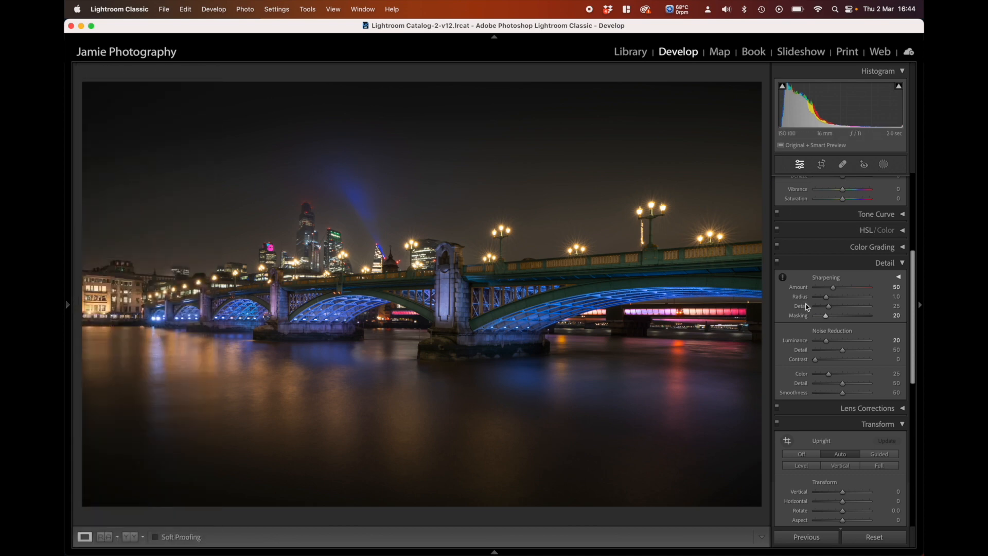
Try brightening the whole photo with Exposure +0.90, and reset the Exposure to its default.
{"action": "scroll", "coordinate": [813, 290], "scroll_direction": "up", "scroll_amount": 5}
{"action": "scroll", "coordinate": [814, 290], "scroll_direction": "up", "scroll_amount": 3}
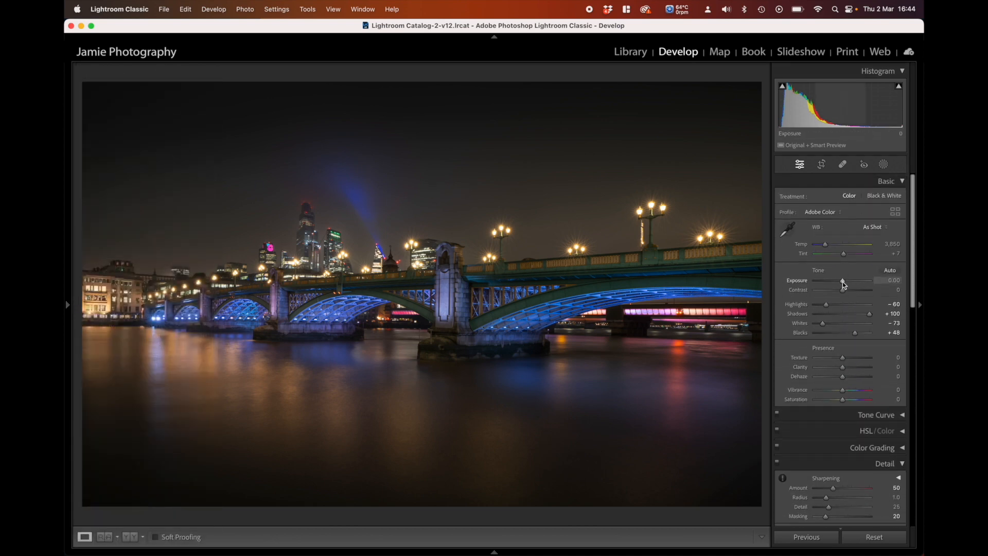
{"action": "left_click_drag", "start_coordinate": [841, 281], "coordinate": [844, 282]}
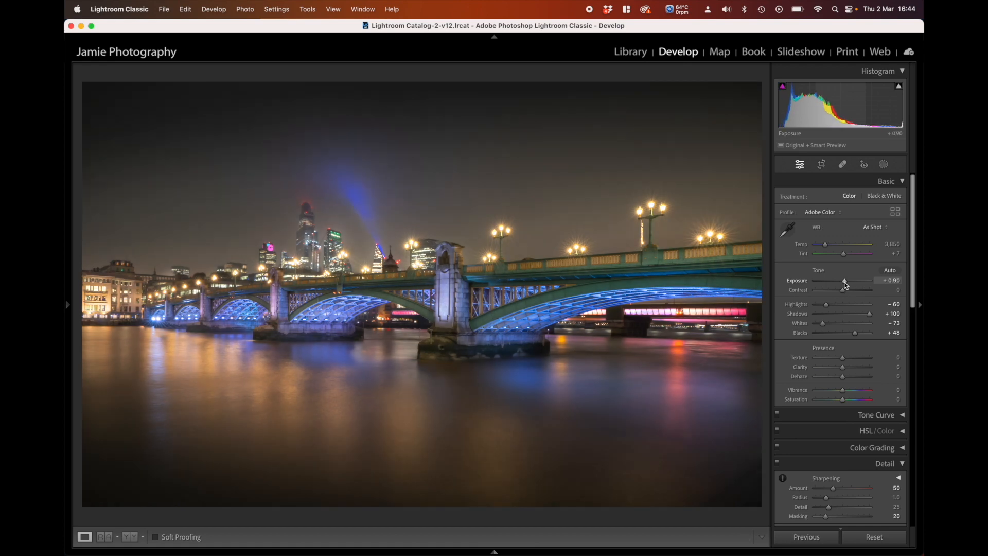
{"action": "double_click", "coordinate": [796, 282]}
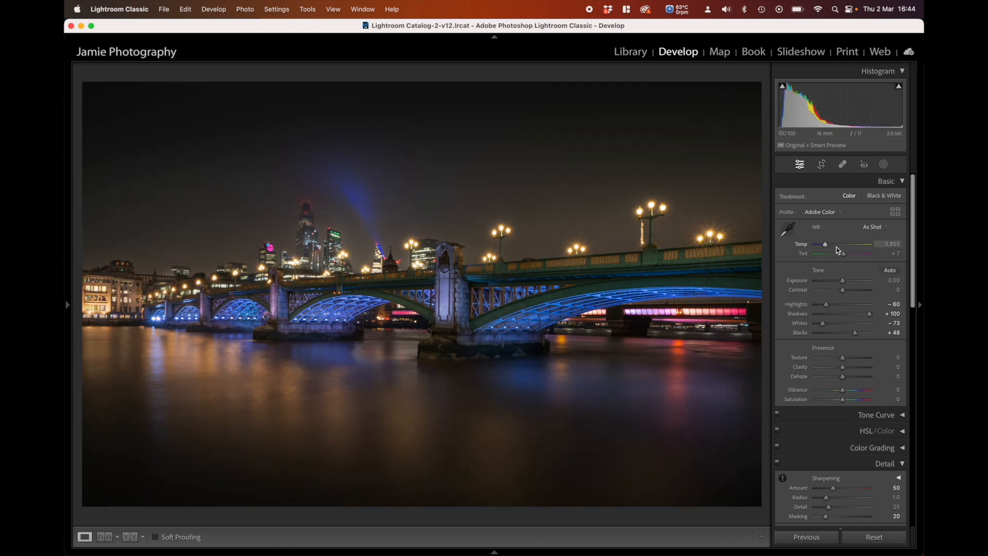
Strengthen Mask 13's radial gradient with Exposure 1.81, Contrast 43 and Temp 30, and leave masking.
{"action": "left_click", "coordinate": [883, 164]}
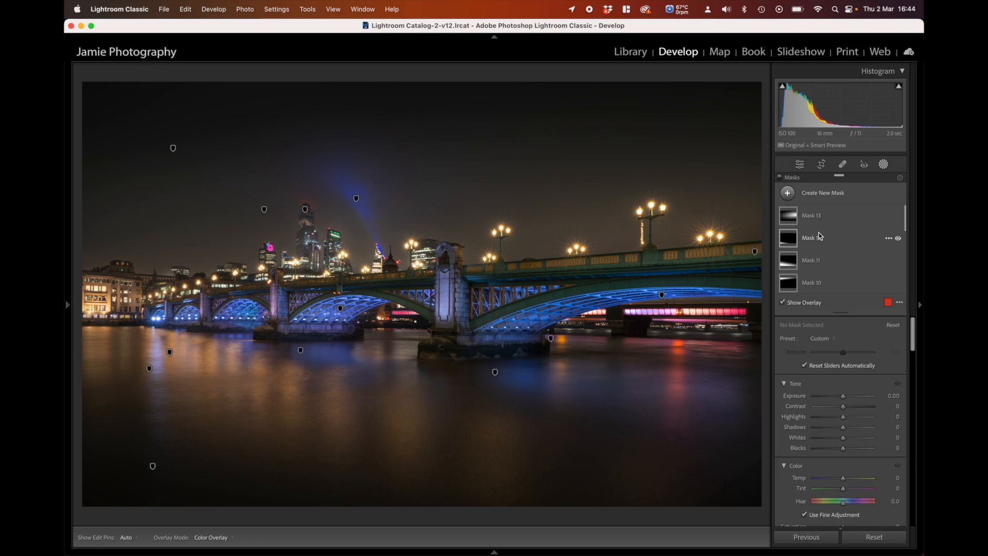
{"action": "left_click", "coordinate": [790, 219]}
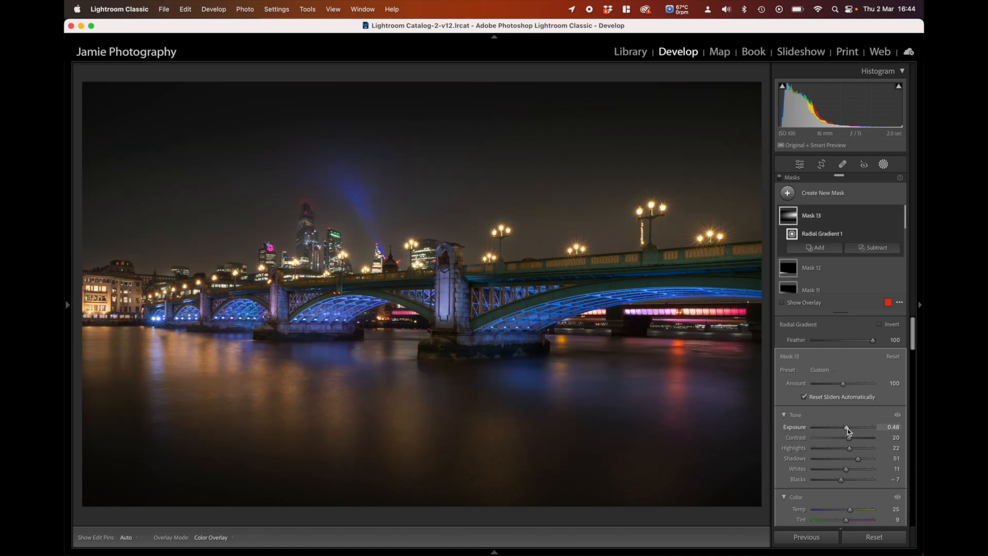
{"action": "mouse_move", "coordinate": [848, 431]}
{"action": "left_mouse_down"}
{"action": "mouse_move", "coordinate": [857, 428]}
{"action": "mouse_move", "coordinate": [857, 441]}
{"action": "left_mouse_up"}
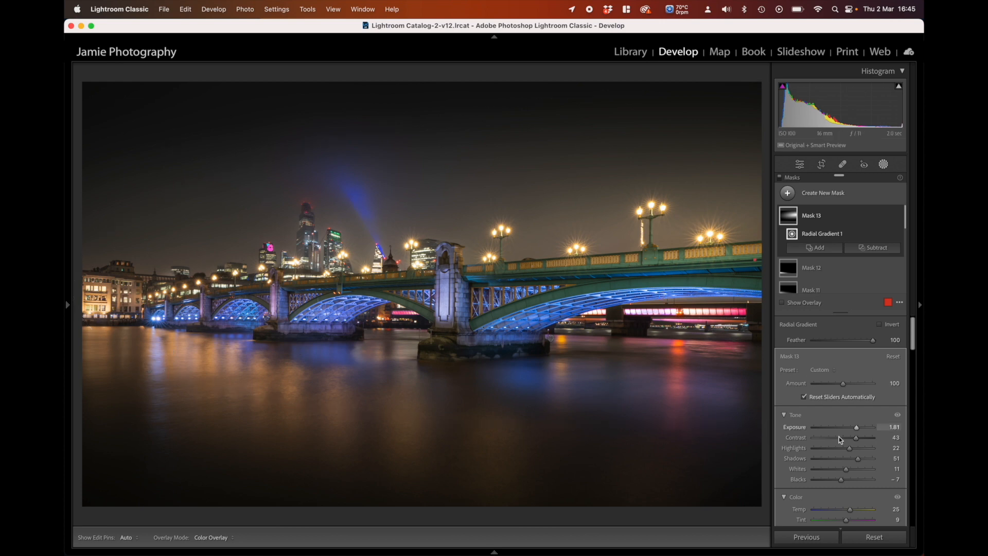
{"action": "left_click_drag", "start_coordinate": [851, 511], "coordinate": [853, 511]}
{"action": "mouse_move", "coordinate": [727, 410]}
{"action": "mouse_move", "coordinate": [745, 121]}
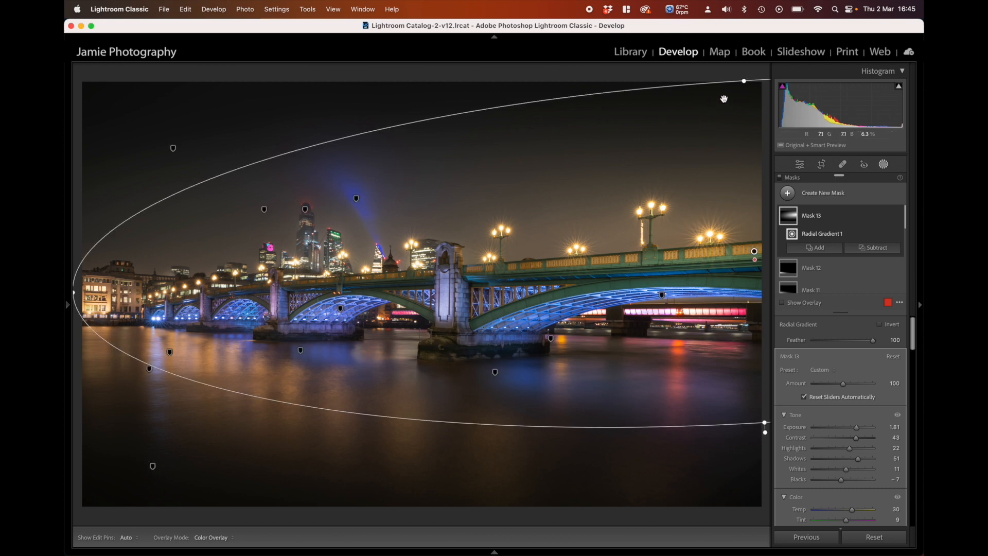
{"action": "left_click", "coordinate": [882, 163]}
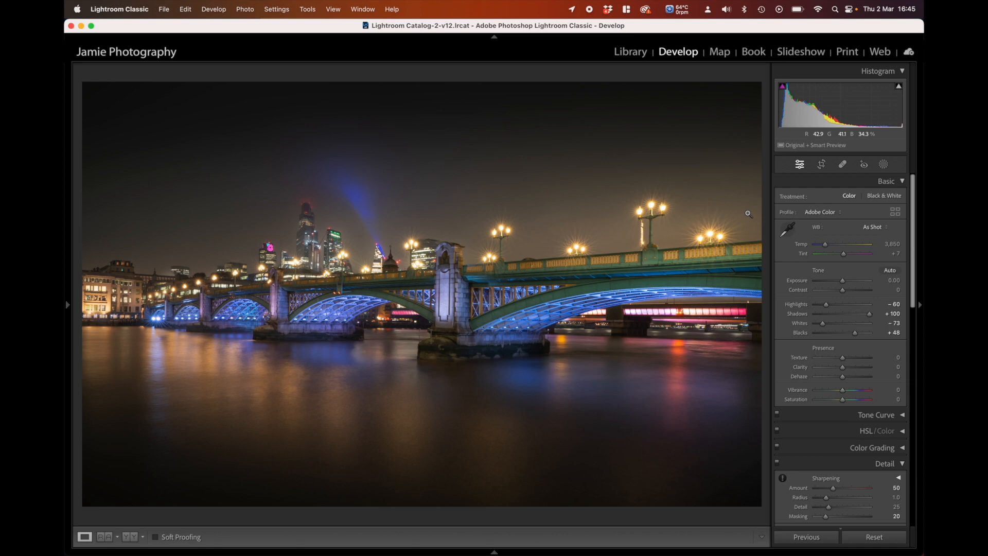
Compare the edited photo with its original before version twice, ending on the edited version.
{"action": "key", "text": "backslash"}
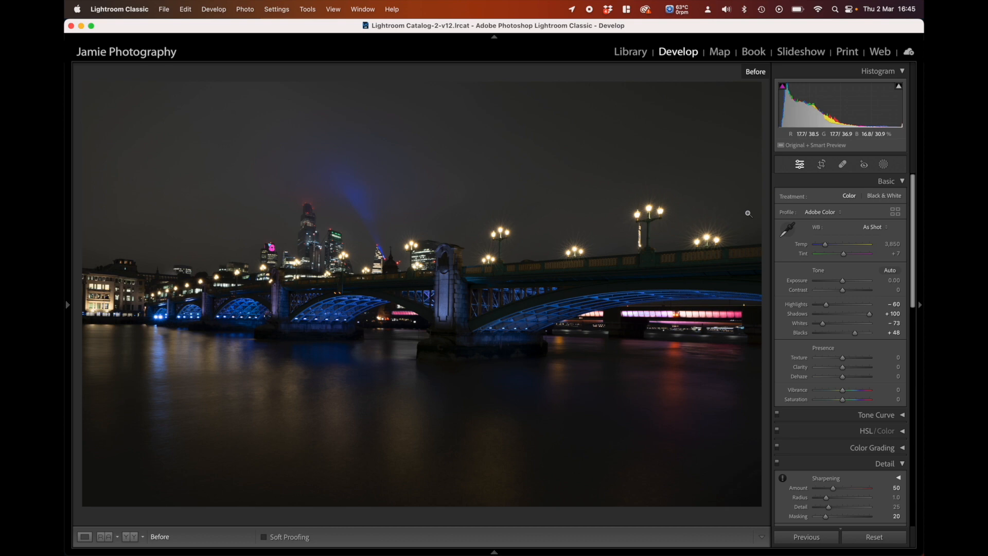
{"action": "key", "text": "backslash"}
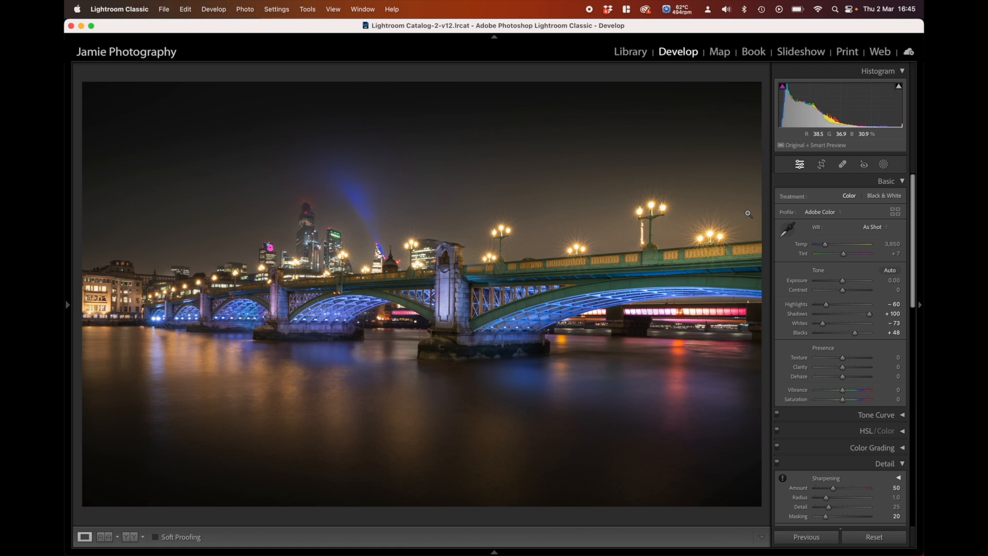
{"action": "key", "text": "backslash"}
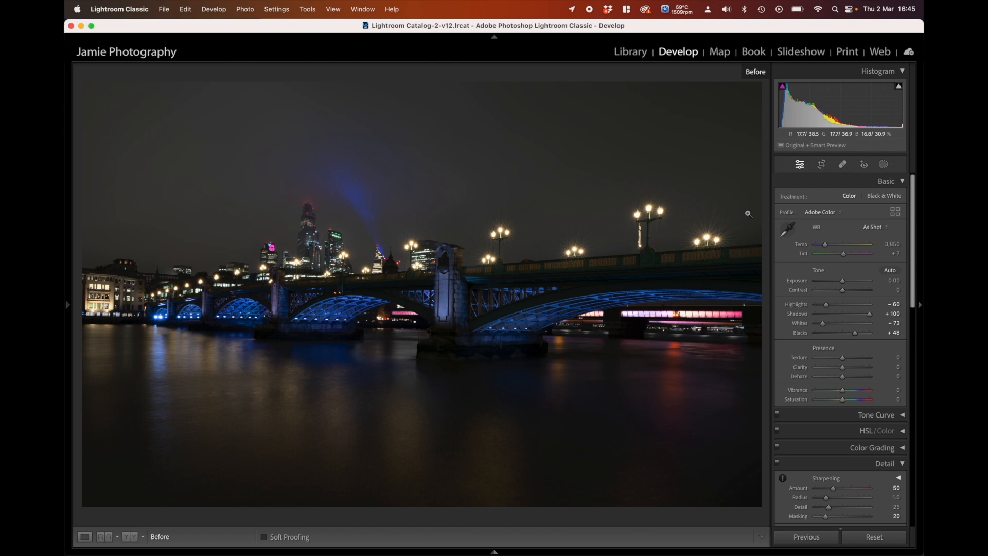
{"action": "key", "text": "backslash"}
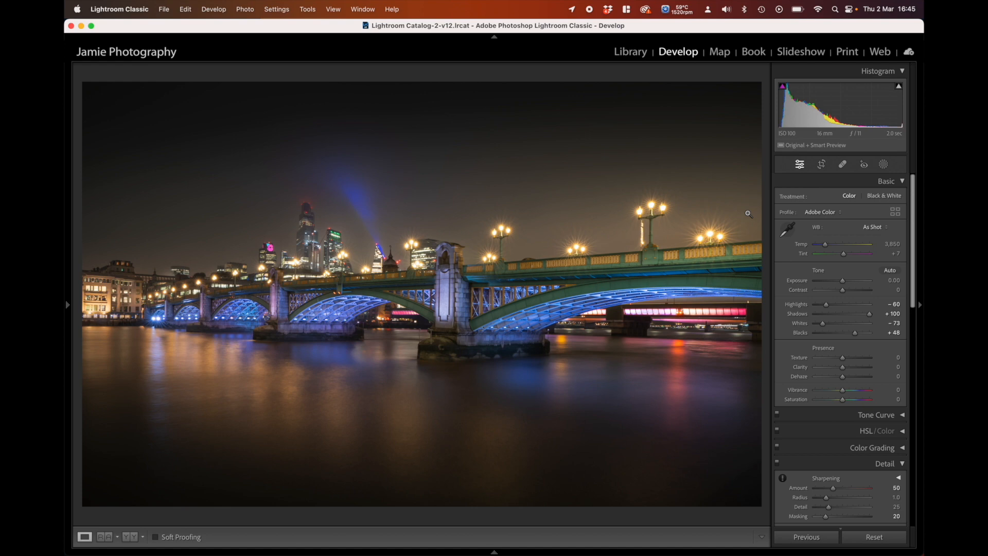